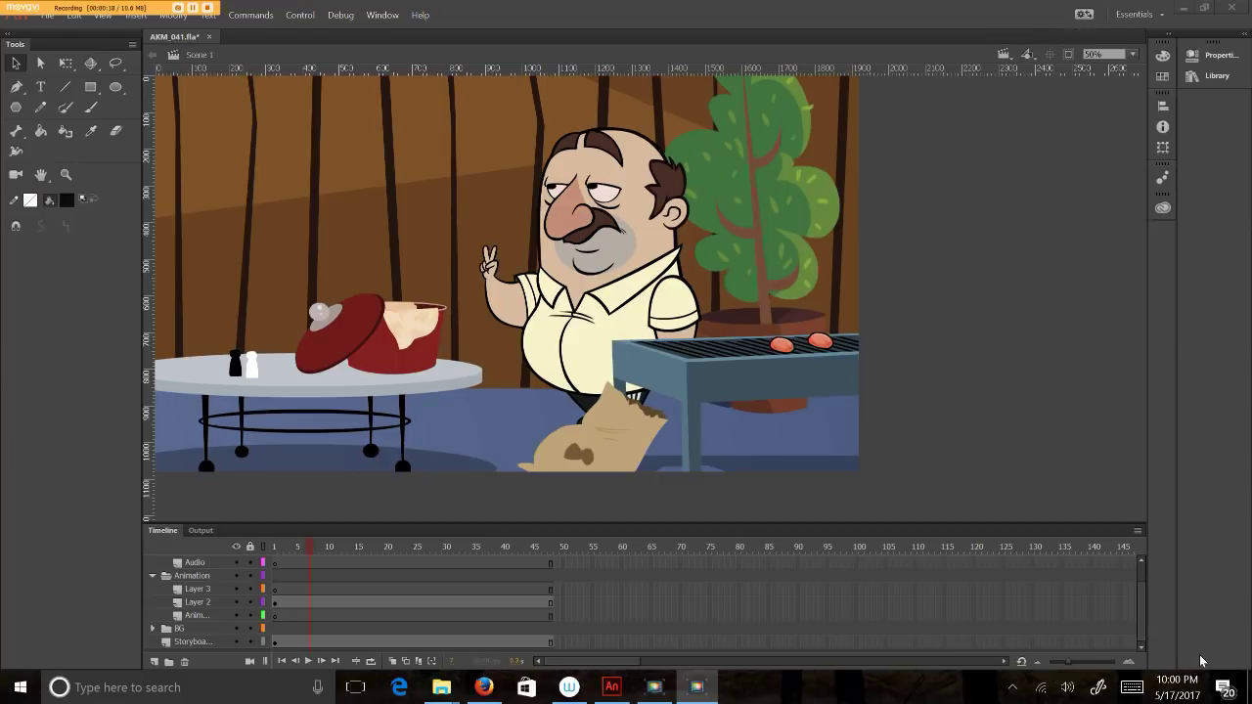
# - Open the moustached man's symbol for editing in place
pyautogui.click(620, 235)
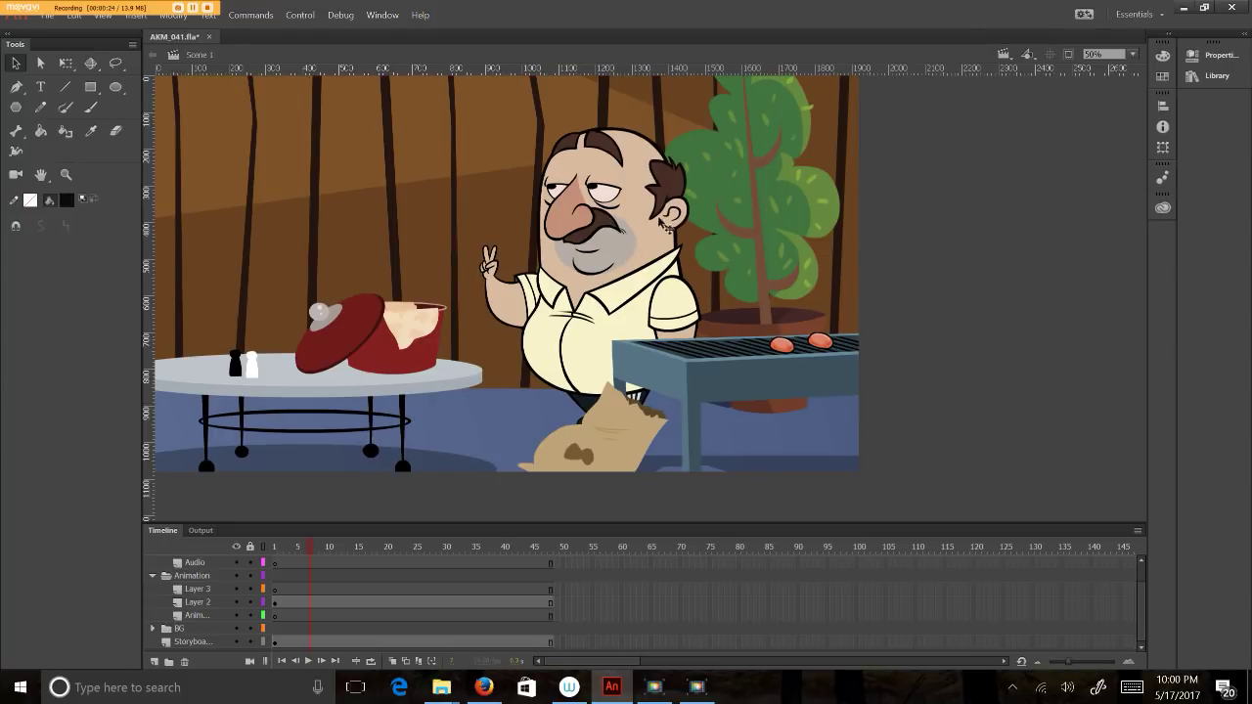
pyautogui.moveTo(656, 199)
pyautogui.mouseDown()
pyautogui.moveTo(644, 157)
pyautogui.moveTo(685, 161)
pyautogui.moveTo(631, 165)
pyautogui.moveTo(656, 180)
pyautogui.moveTo(662, 166)
pyautogui.moveTo(649, 201)
pyautogui.mouseUp()
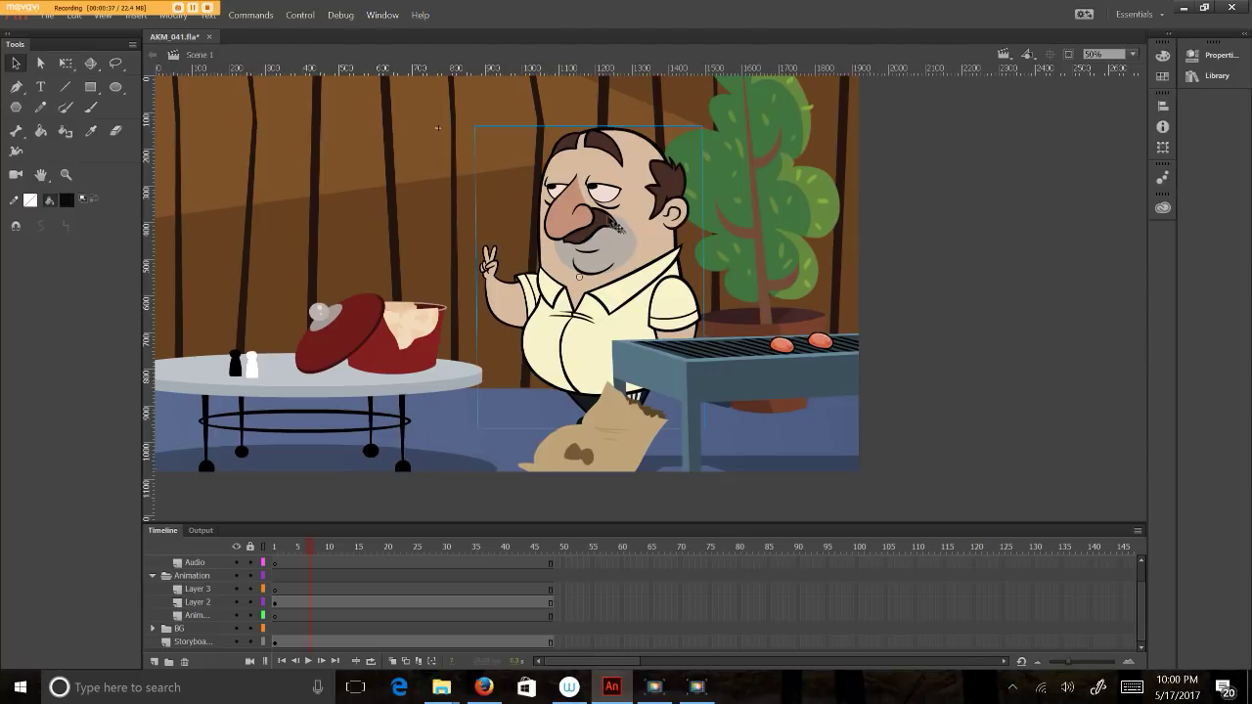
pyautogui.doubleClick(614, 227)
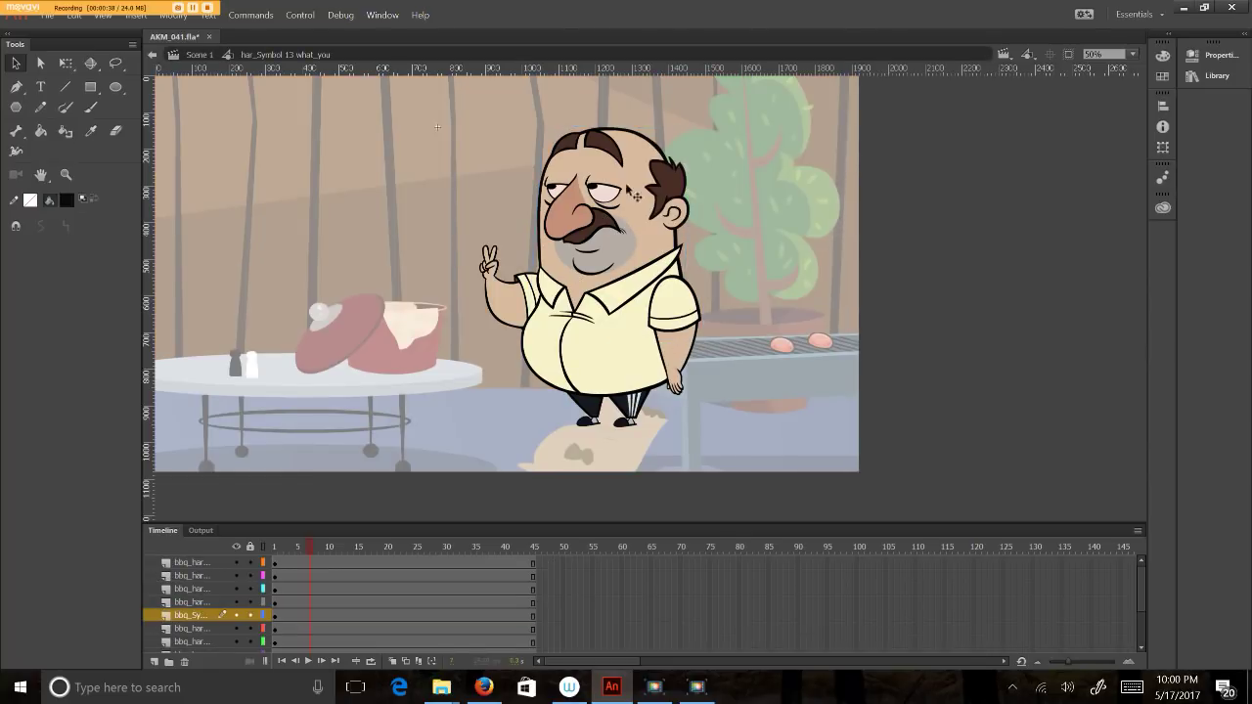
# - Examine the character's separate head, arm, hand, body and leg parts and their transform boxes
pyautogui.click(637, 235)
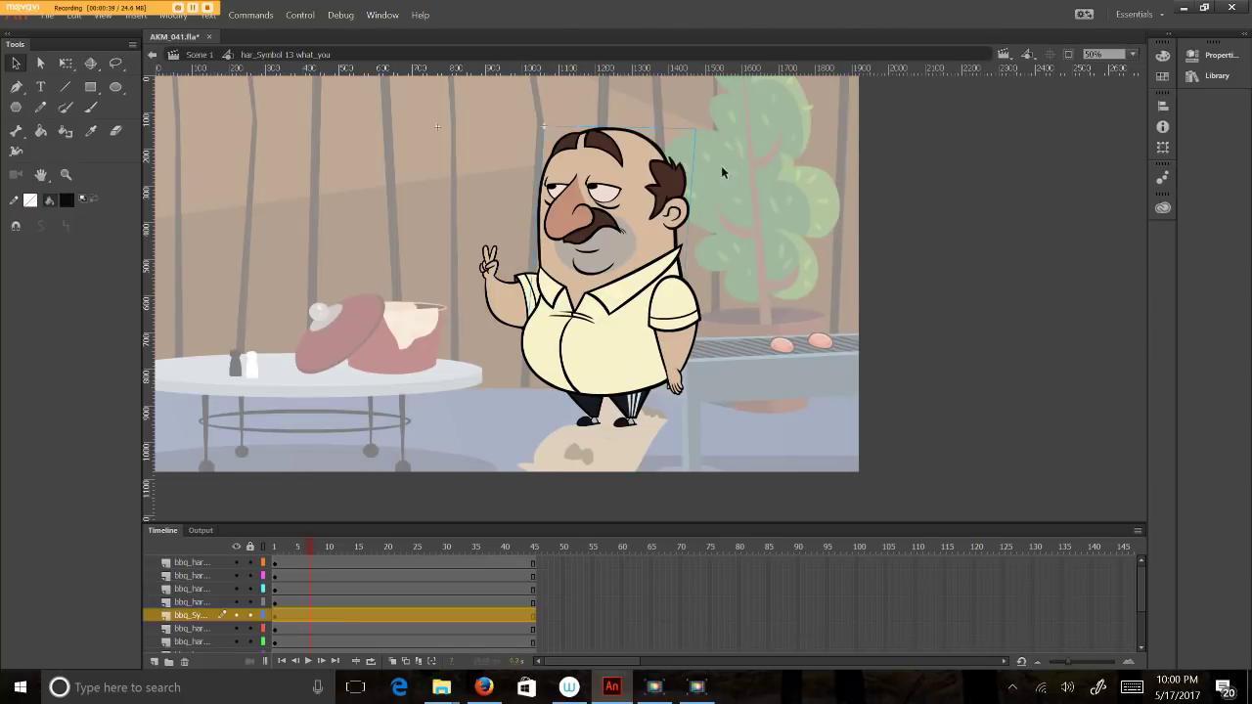
pyautogui.click(65, 63)
pyautogui.moveTo(703, 137); pyautogui.dragTo(708, 168)
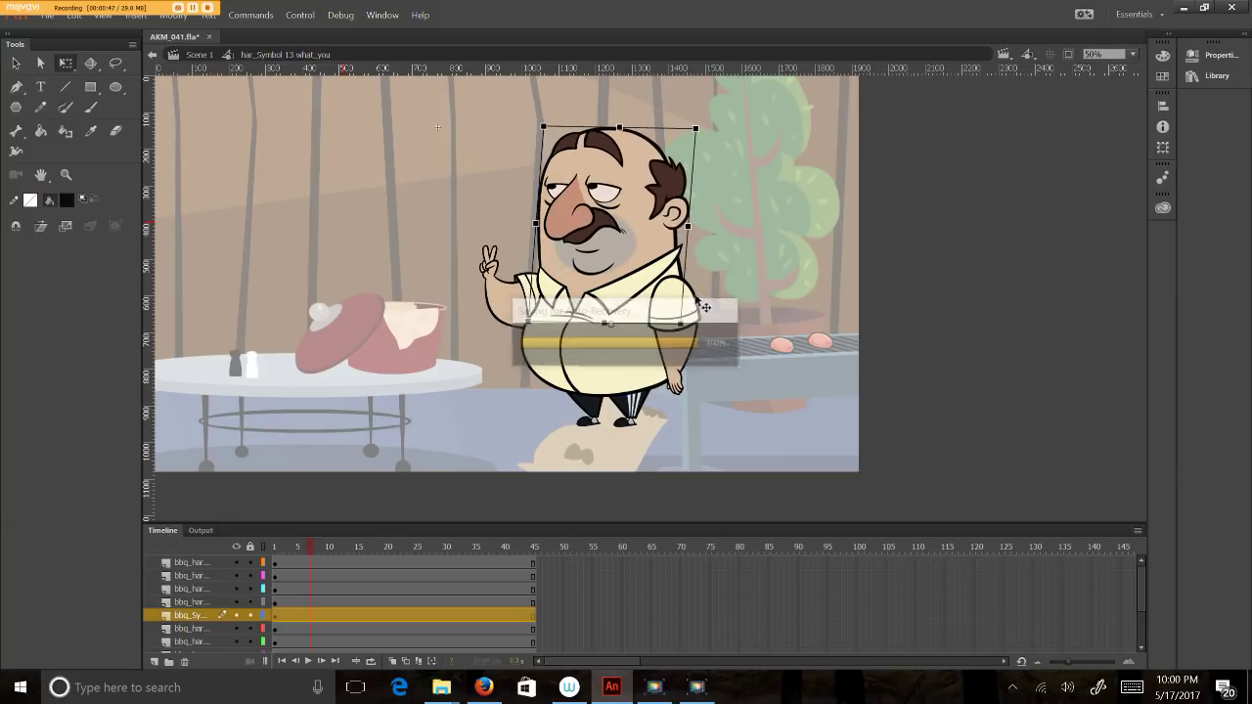
pyautogui.click(509, 294)
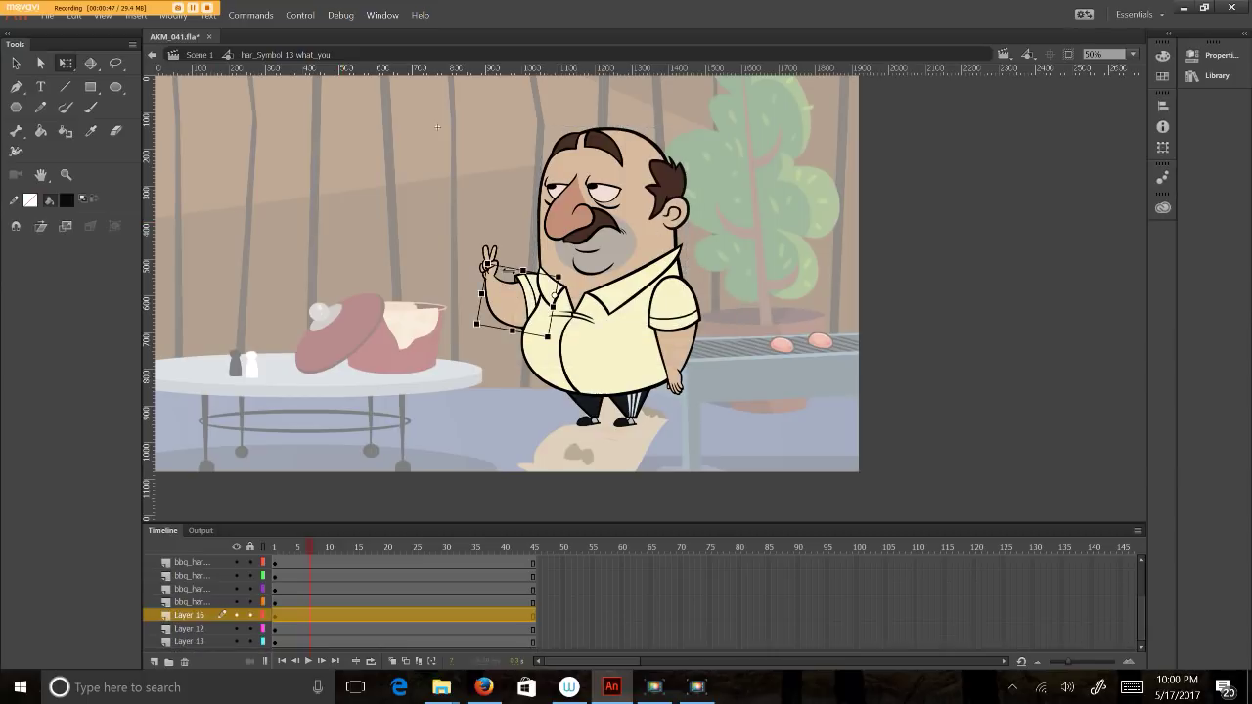
pyautogui.click(493, 249)
pyautogui.click(621, 327)
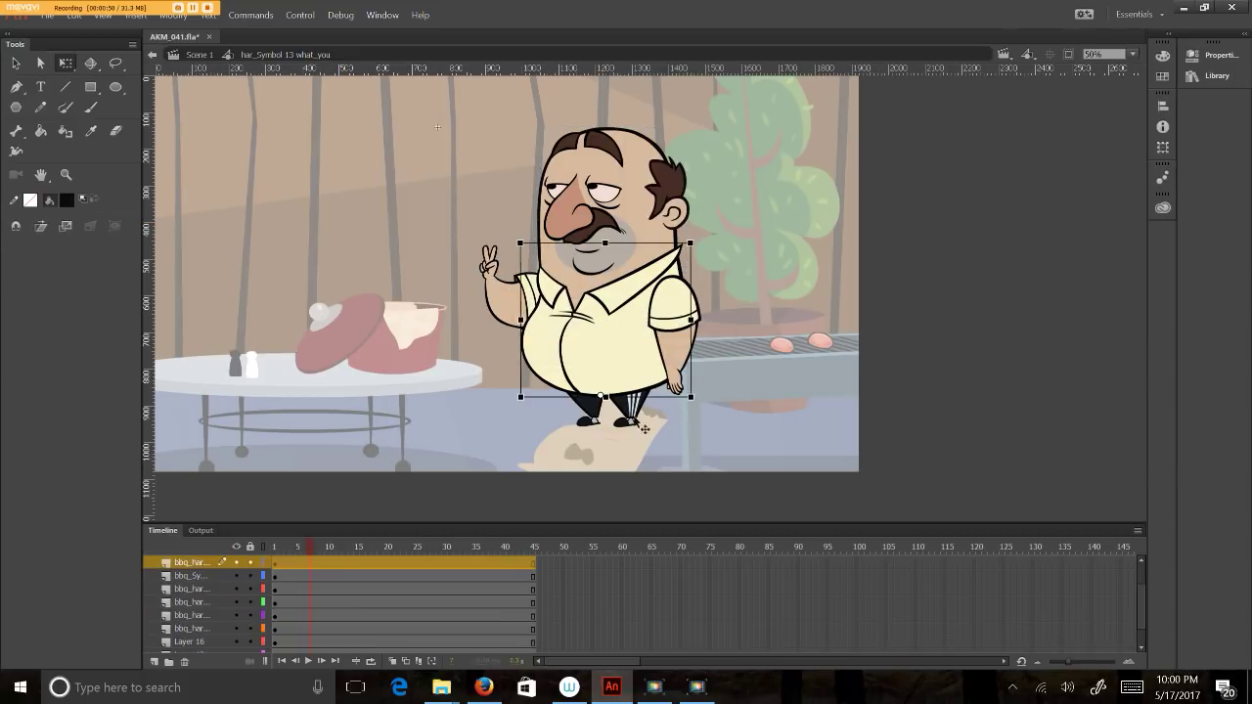
pyautogui.click(660, 397)
pyautogui.click(717, 249)
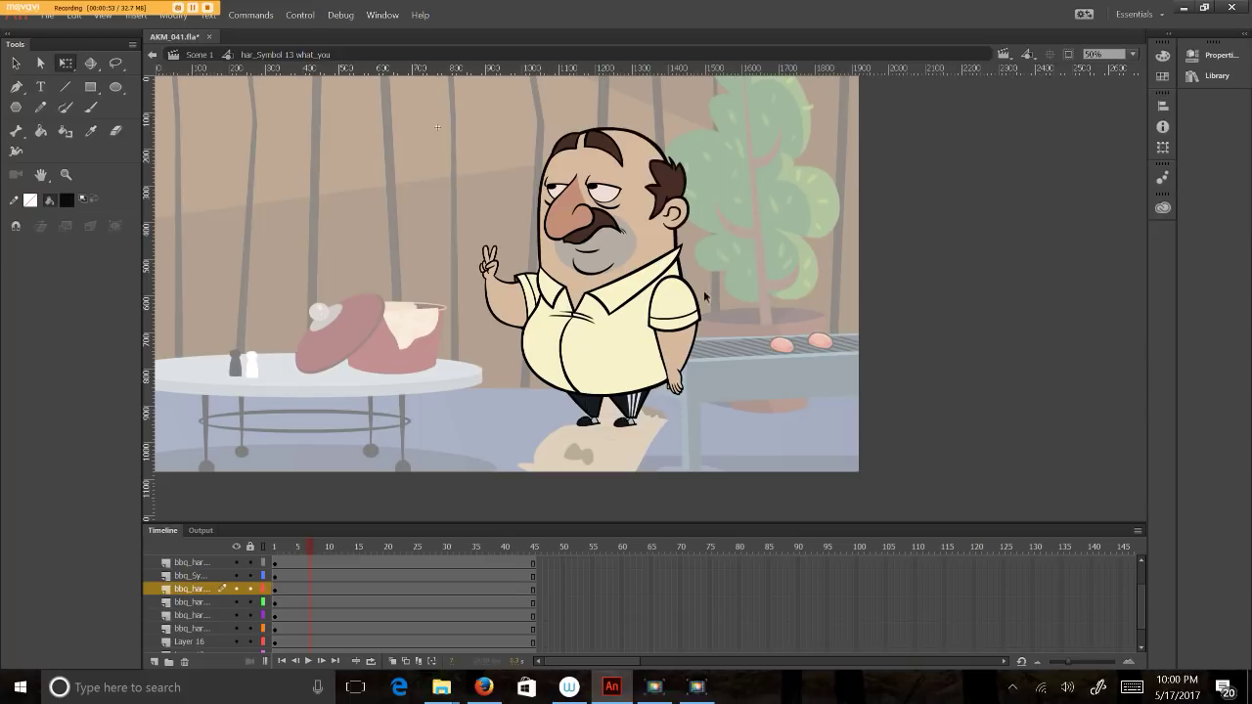
pyautogui.click(701, 291)
pyautogui.moveTo(712, 384)
pyautogui.mouseDown()
pyautogui.moveTo(750, 364)
pyautogui.moveTo(735, 383)
pyautogui.moveTo(724, 377)
pyautogui.mouseUp()
pyautogui.hotkey('ctrl', 'z')
pyautogui.click(678, 388)
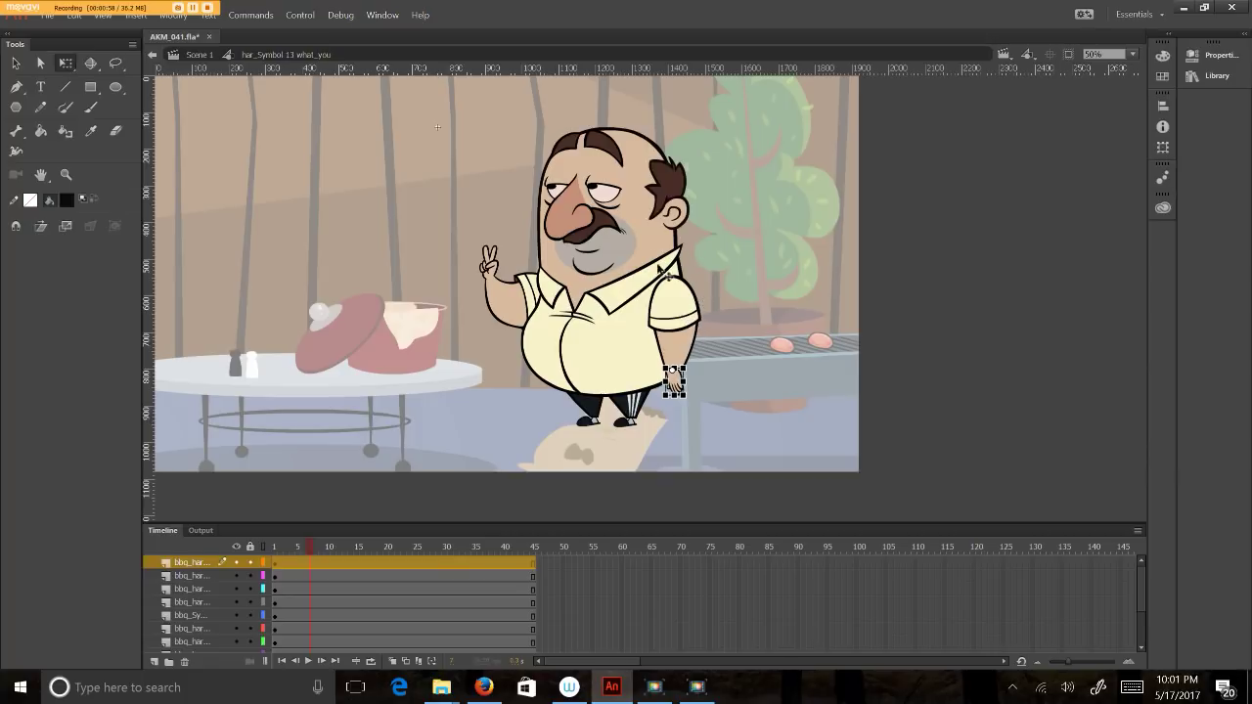
pyautogui.click(695, 317)
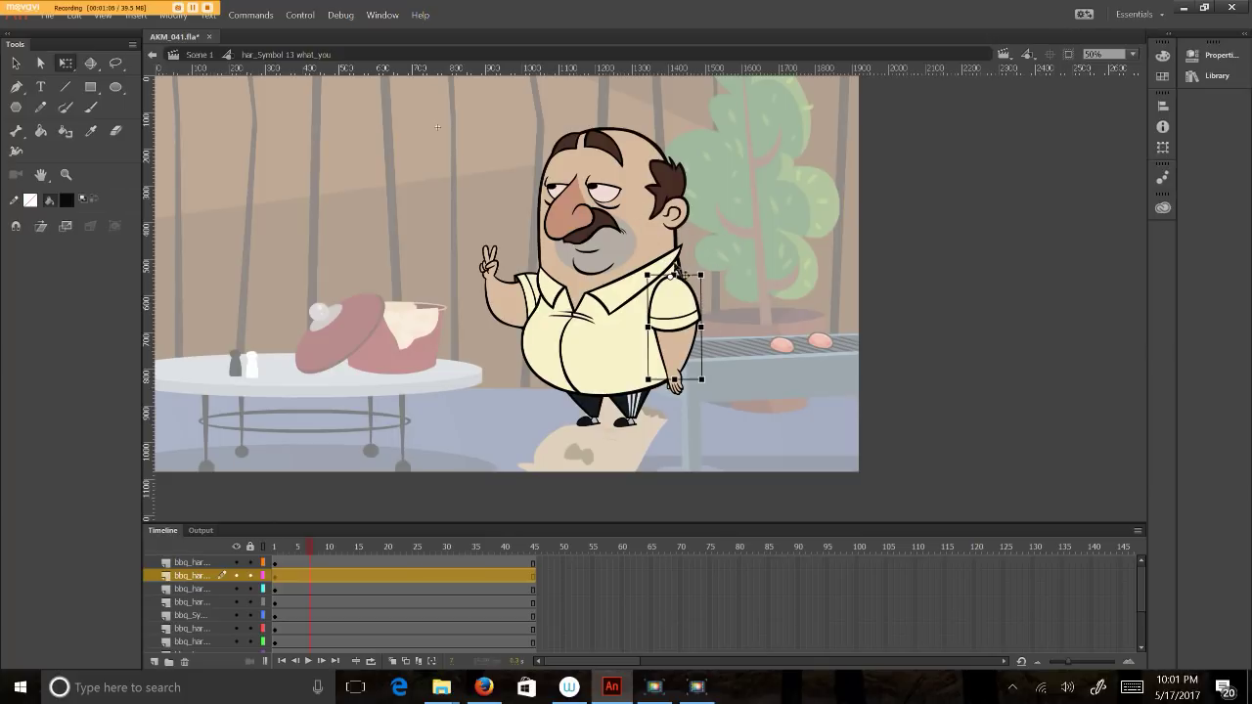
# - Open the character's head symbol and enter the mouth symbol nested inside it
pyautogui.click(654, 208)
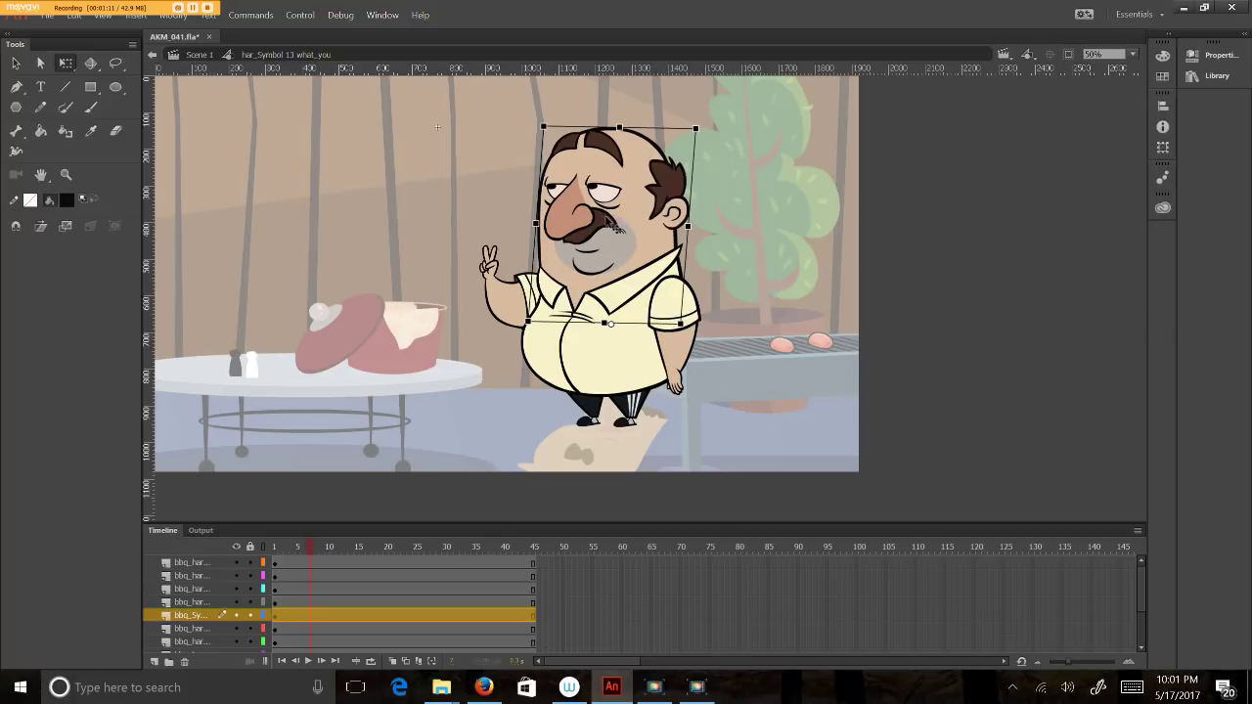
pyautogui.doubleClick(613, 226)
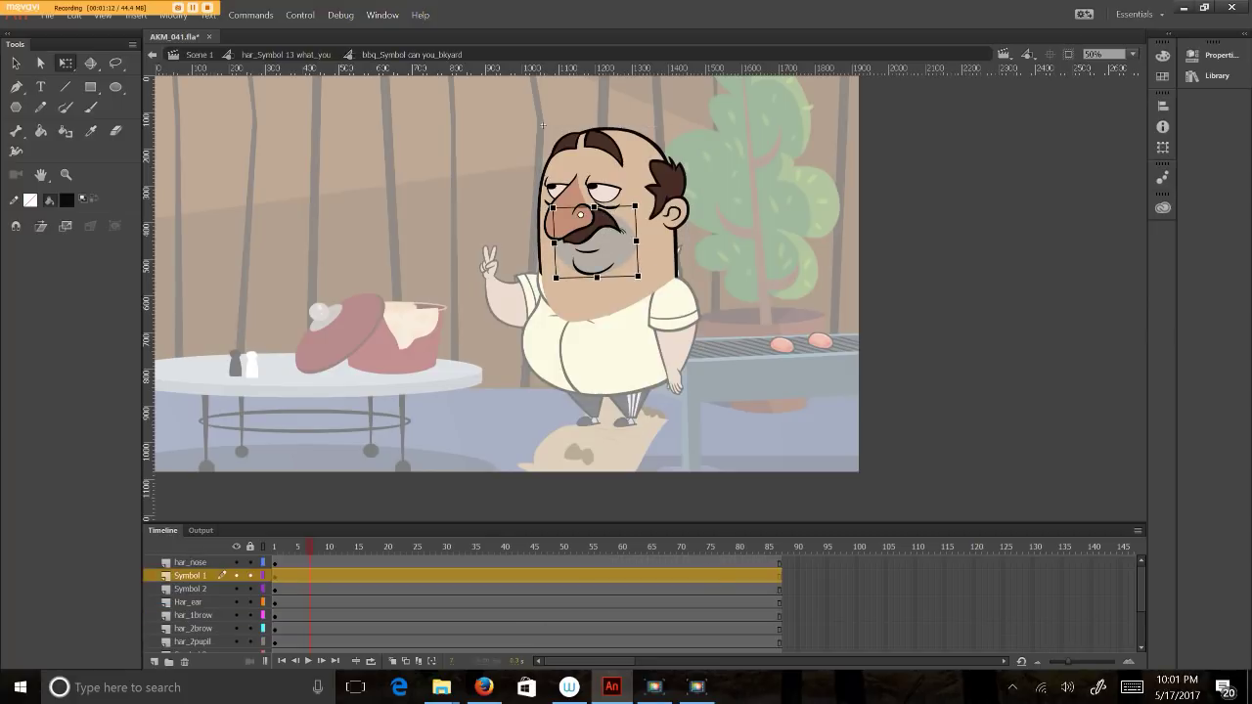
pyautogui.doubleClick(611, 176)
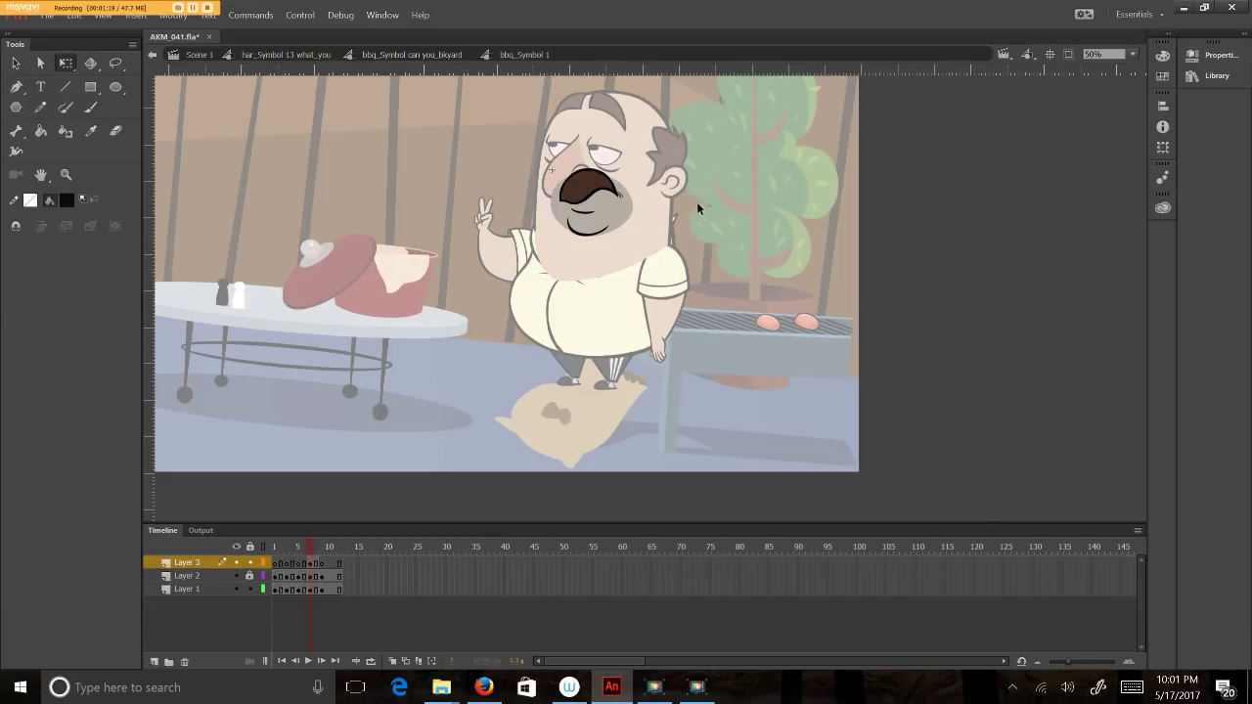
pyautogui.click(696, 687)
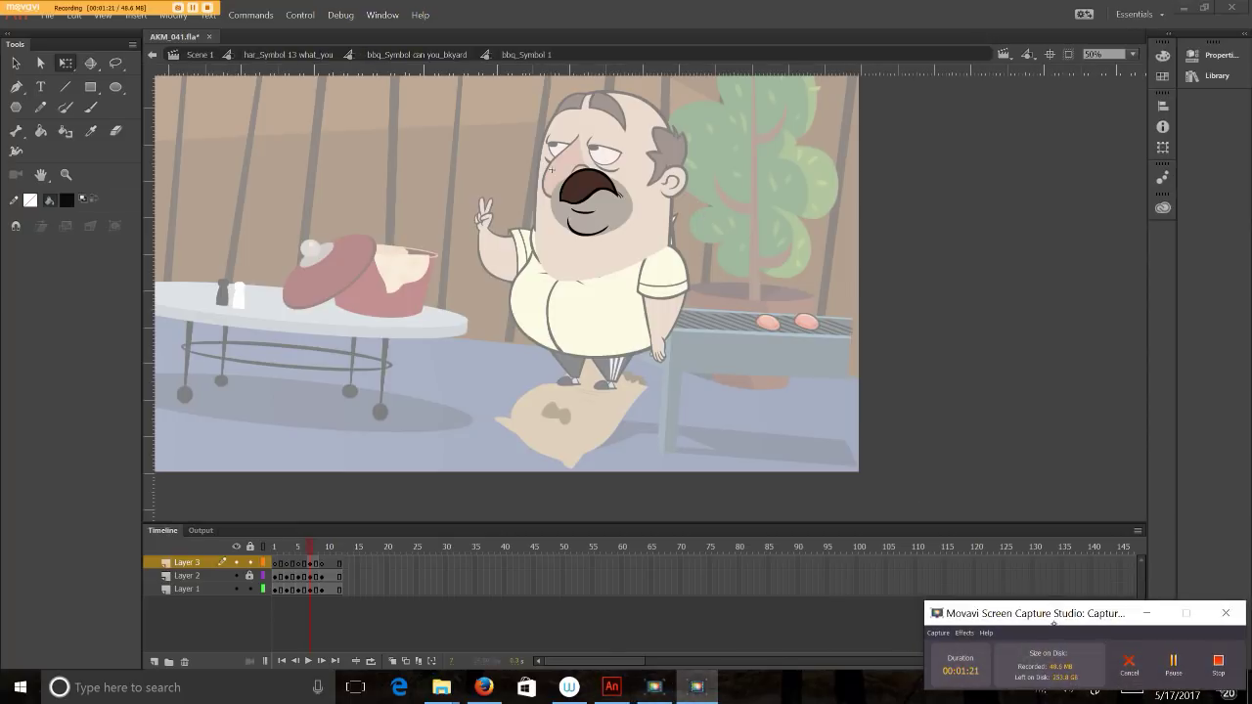
pyautogui.click(1171, 661)
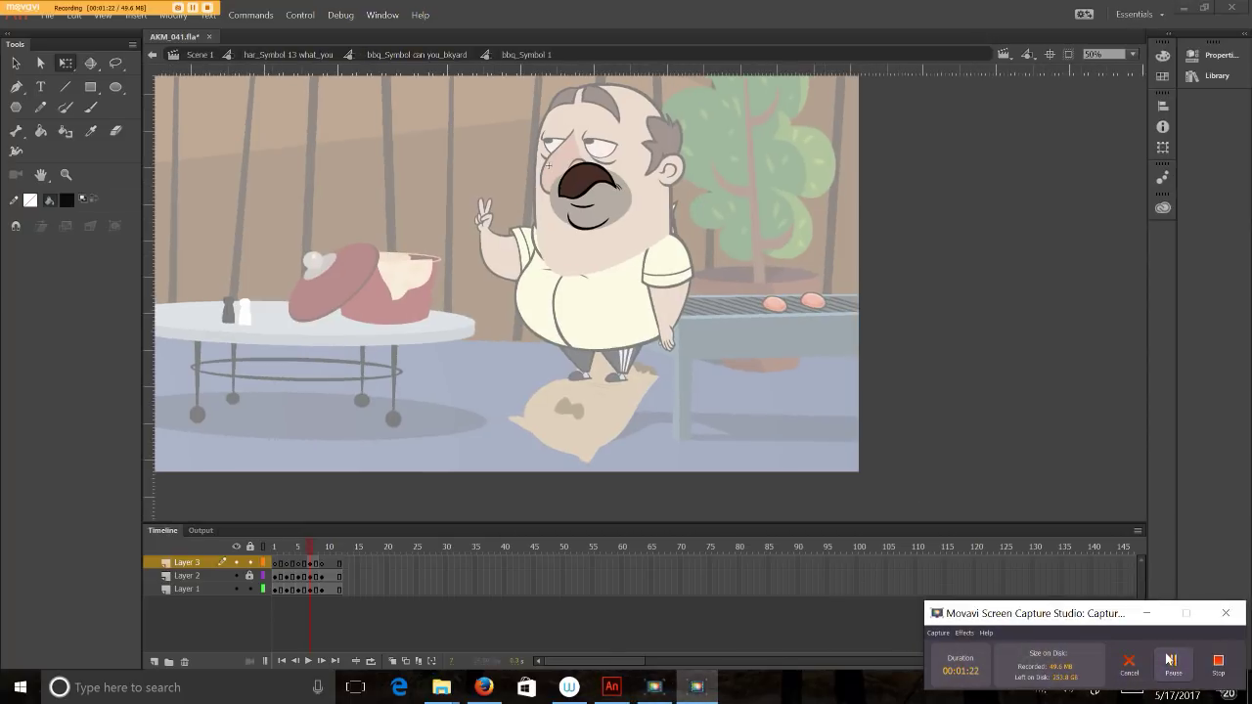
pyautogui.click(634, 204)
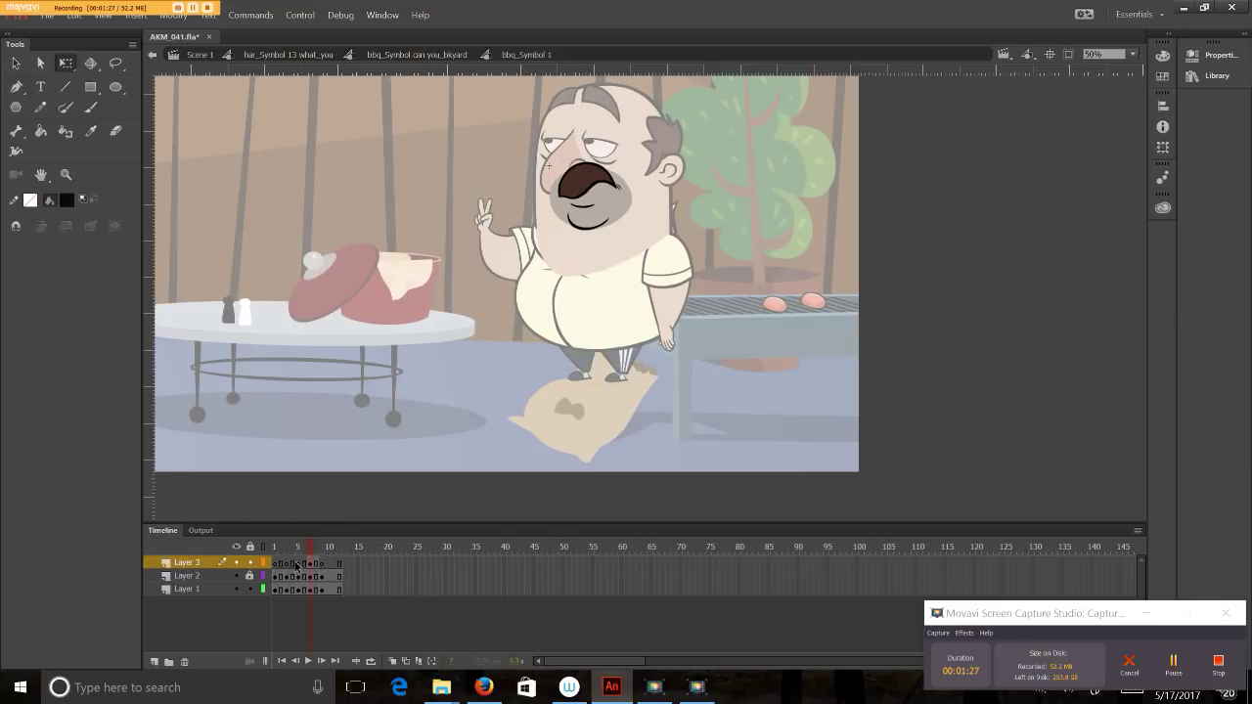
# - Toggle the visibility of Layer 3, Layer 1 and Layer 2 to inspect the artwork on each
pyautogui.click(237, 562)
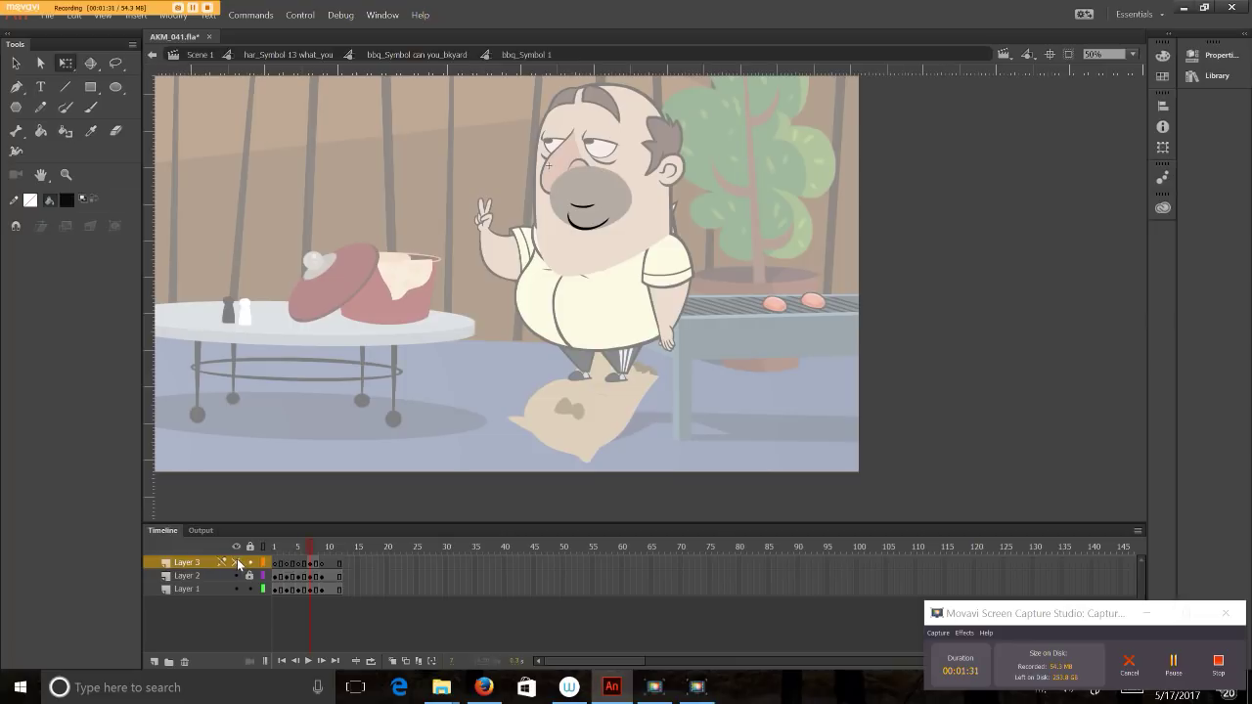
pyautogui.click(236, 562)
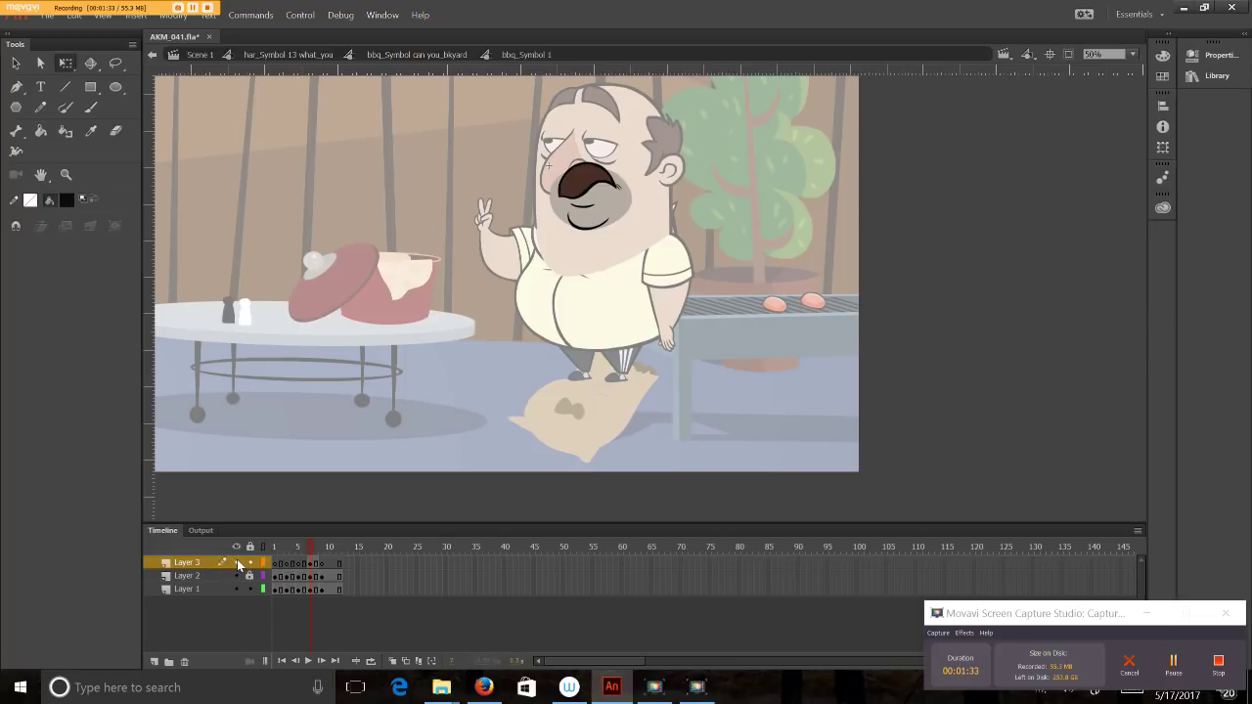
pyautogui.click(236, 563)
pyautogui.click(237, 563)
pyautogui.click(237, 589)
pyautogui.click(237, 589)
pyautogui.click(237, 576)
pyautogui.click(234, 577)
pyautogui.click(237, 576)
pyautogui.click(236, 576)
# - Zoom in on the mouth and paint a straight black stroke from the ear across the plant on Layer 3 at frame 8
pyautogui.moveTo(306, 542)
pyautogui.mouseDown()
pyautogui.moveTo(271, 540)
pyautogui.moveTo(347, 535)
pyautogui.moveTo(265, 534)
pyautogui.moveTo(316, 539)
pyautogui.mouseUp()
pyautogui.click(591, 182)
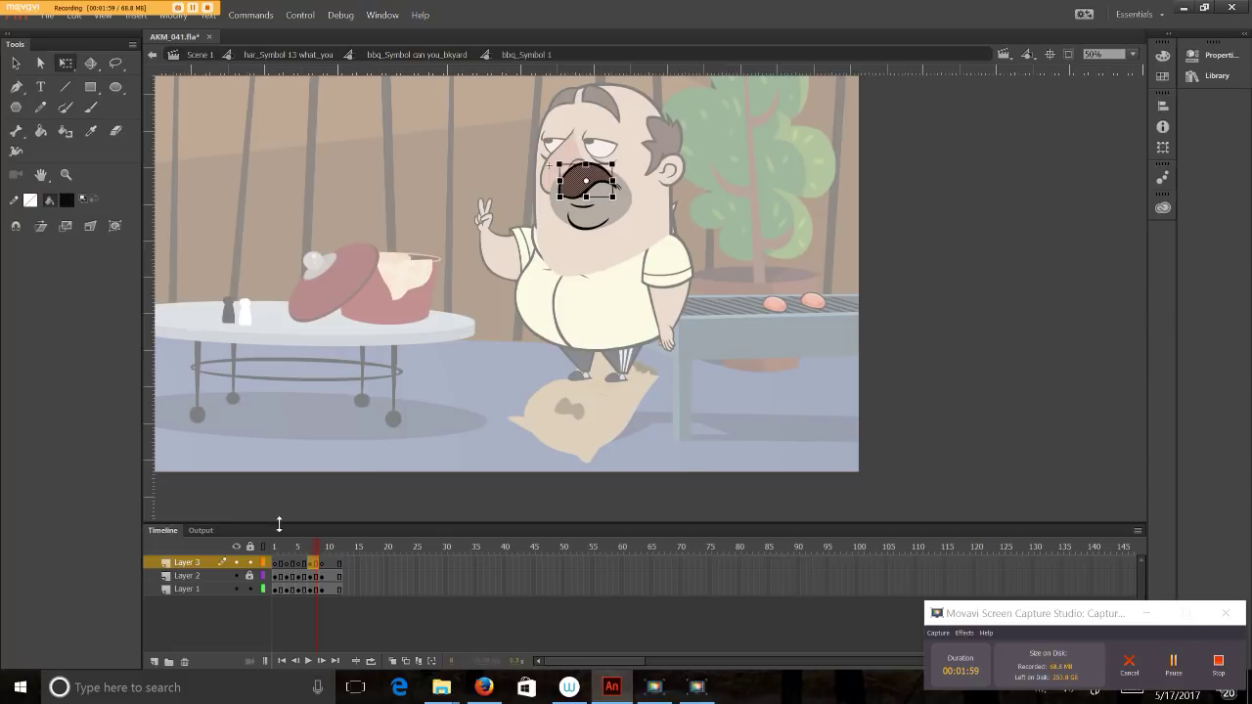
pyautogui.click(65, 175)
pyautogui.moveTo(523, 132); pyautogui.dragTo(748, 270)
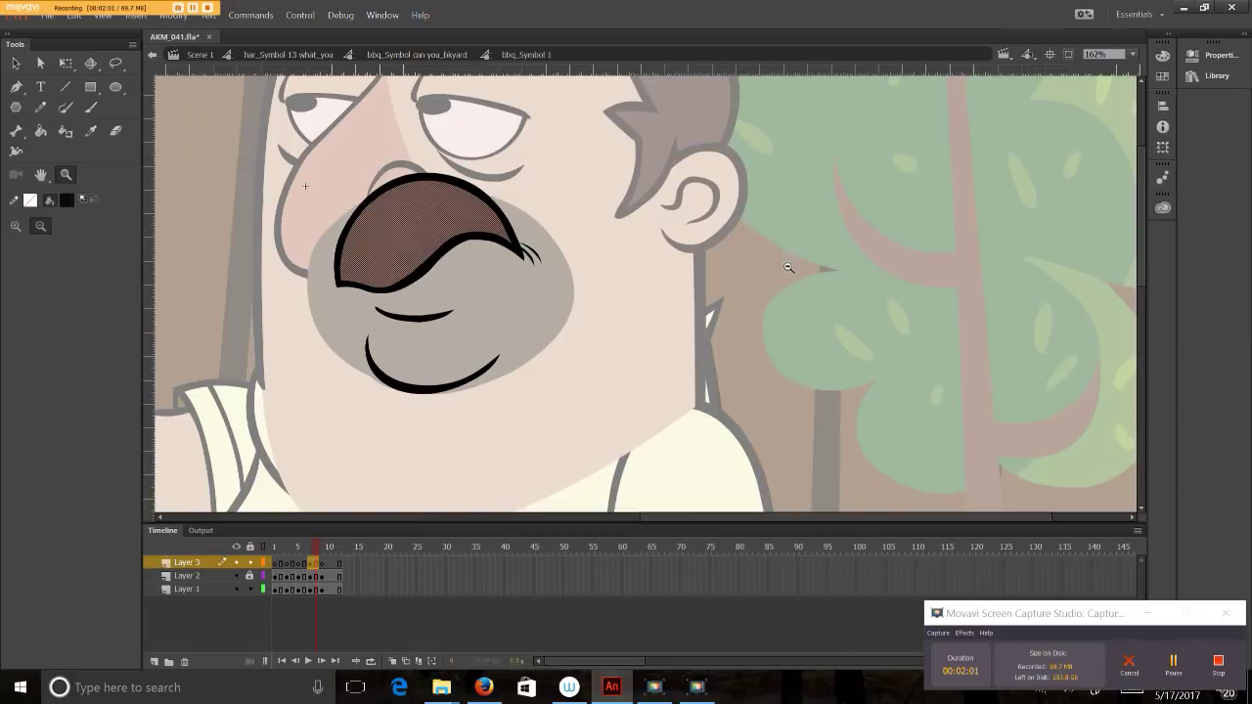
pyautogui.click(90, 108)
pyautogui.moveTo(643, 215); pyautogui.dragTo(926, 223)
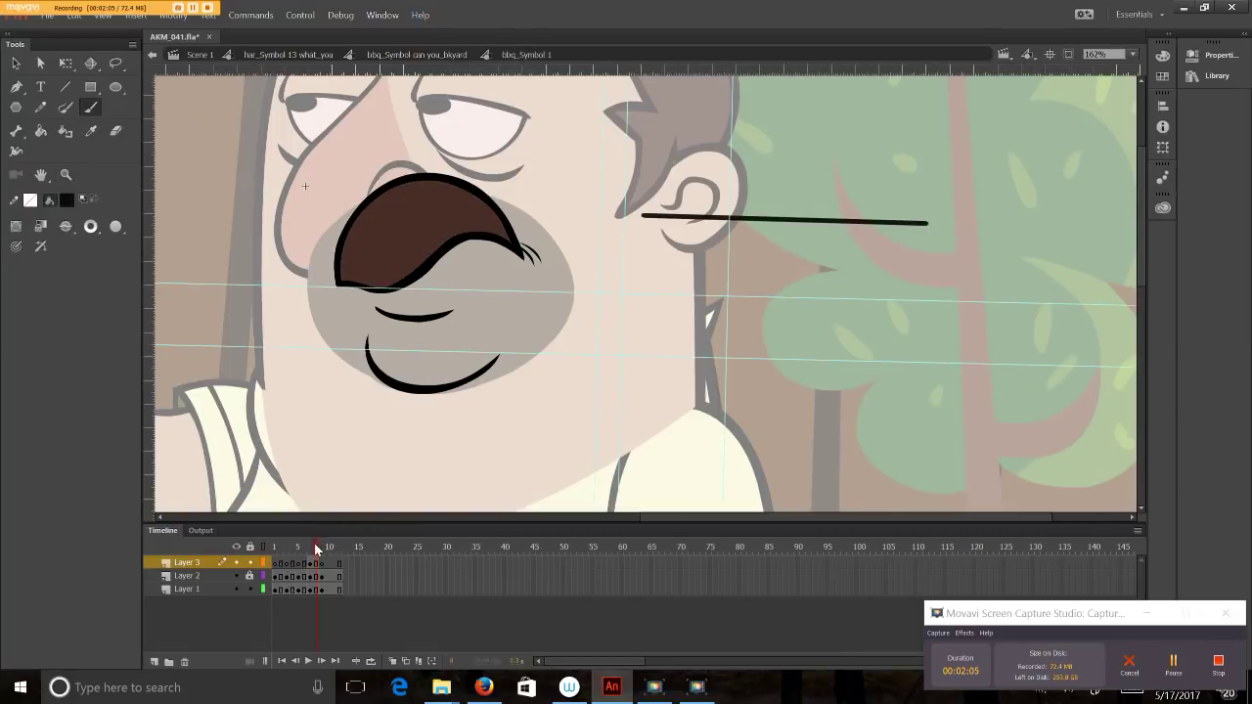
# - Turn on onion skinning at frame 1 of Layer 3 and extend its range to frame 7
pyautogui.moveTo(316, 550); pyautogui.dragTo(276, 550)
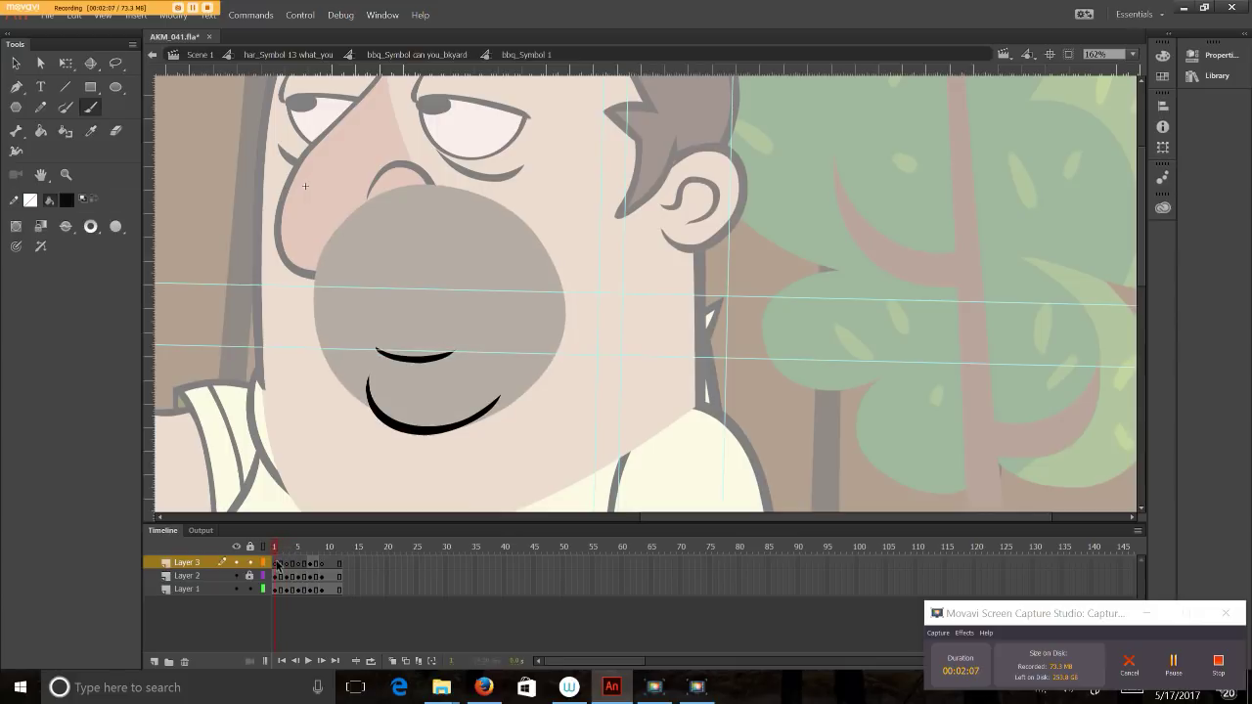
pyautogui.click(277, 565)
pyautogui.click(395, 662)
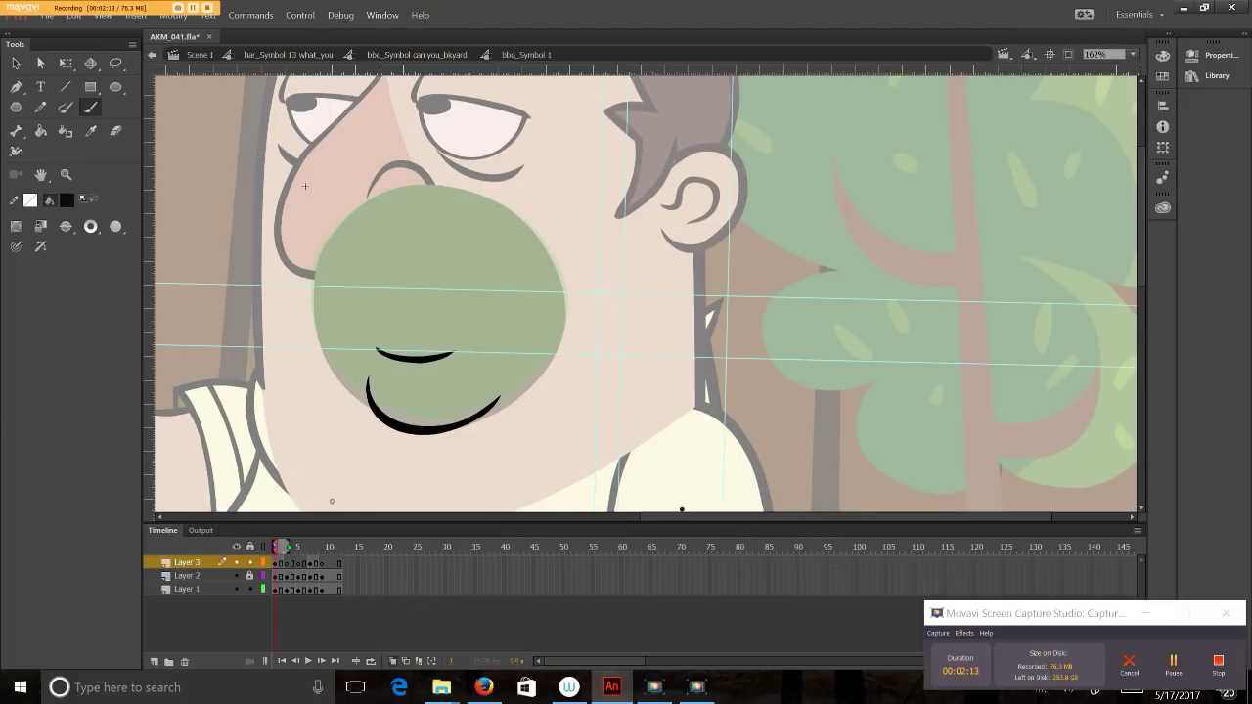
pyautogui.click(312, 560)
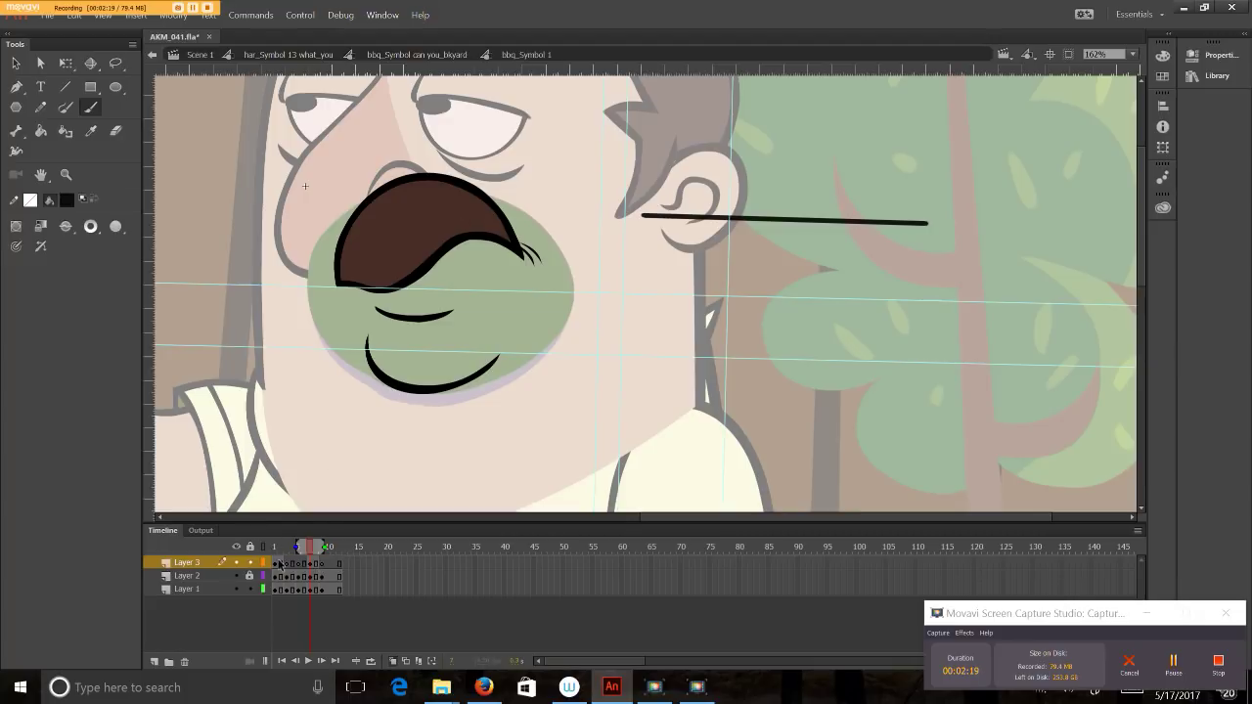
pyautogui.click(278, 564)
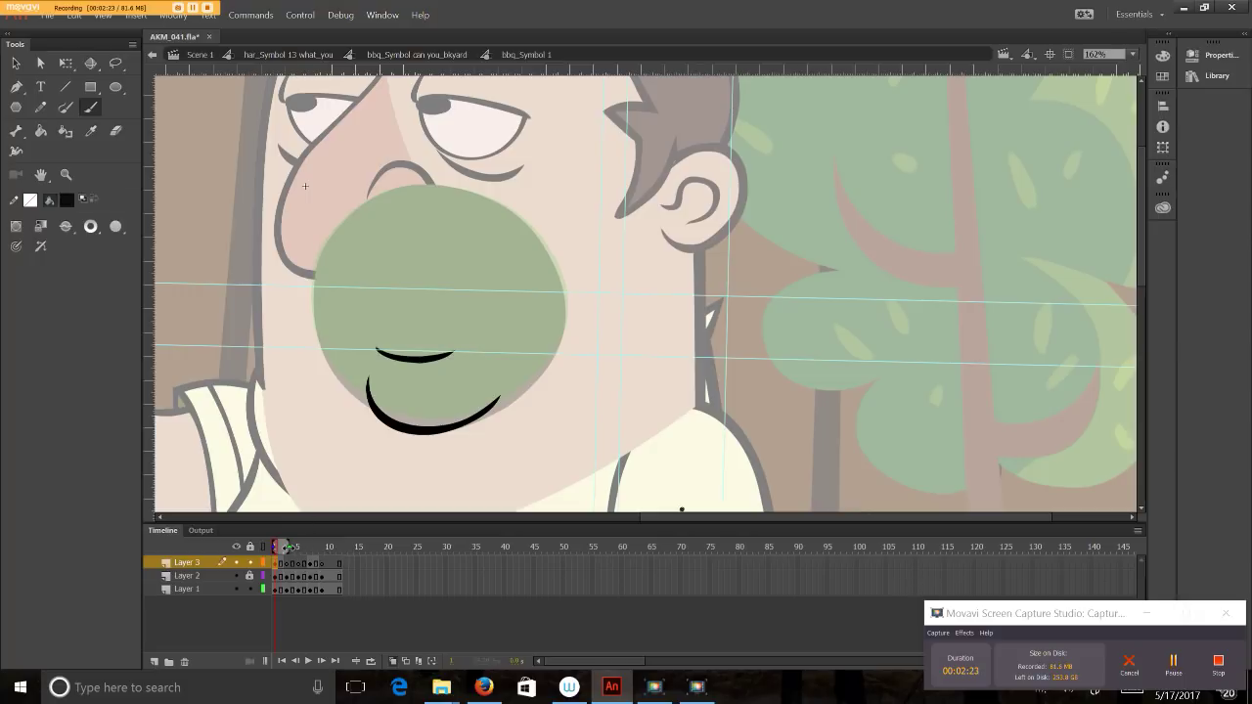
pyautogui.moveTo(289, 547); pyautogui.dragTo(311, 548)
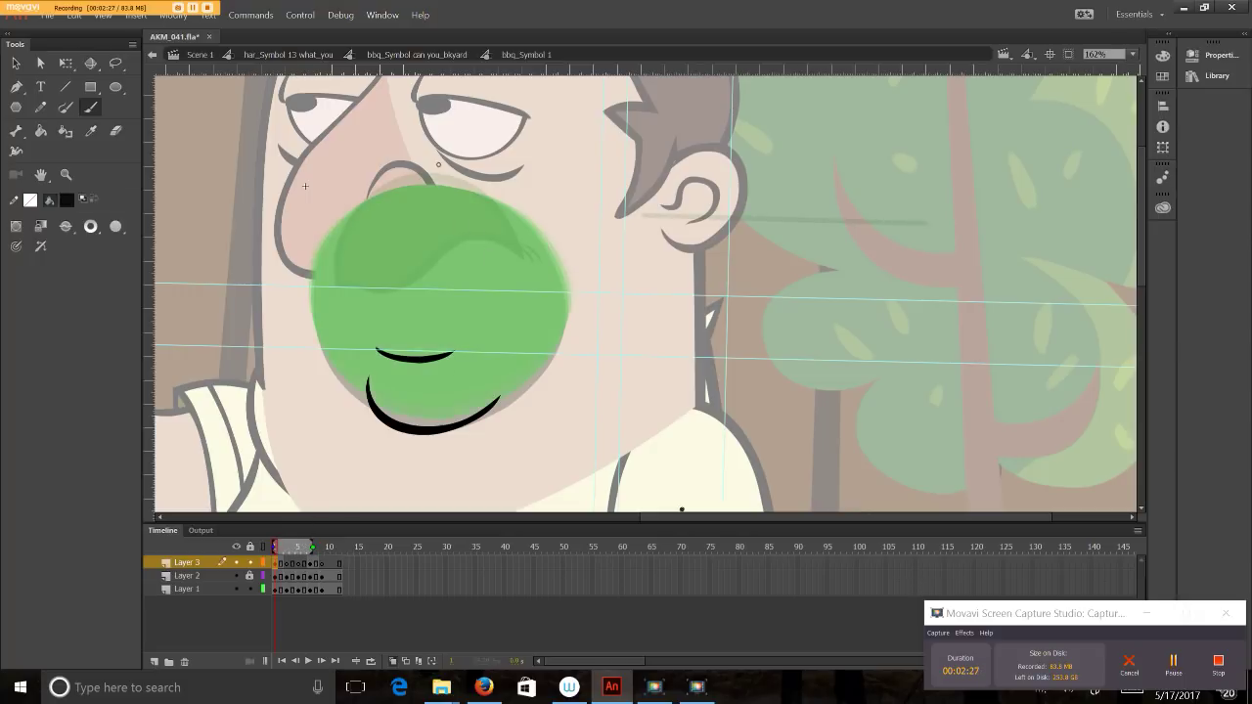
# - Paint a long straight black stroke across the far eye on frame 1 and enable brush pressure and tilt
pyautogui.moveTo(402, 106); pyautogui.dragTo(78, 103)
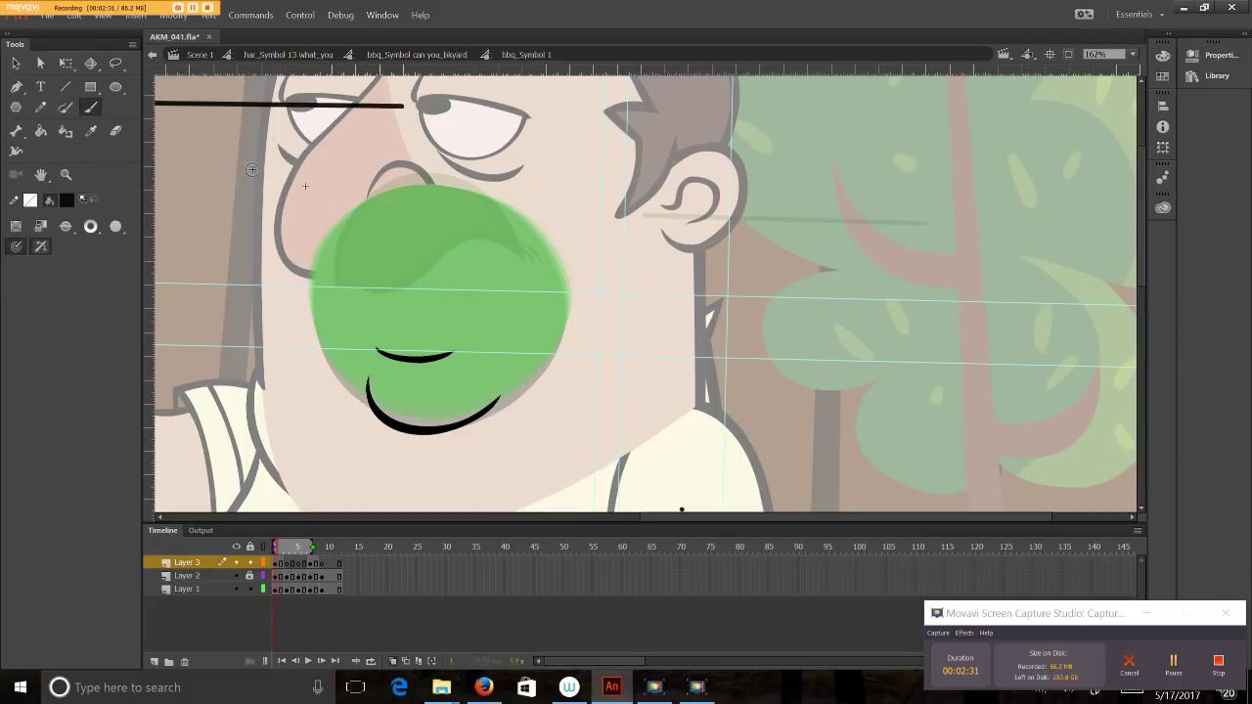
pyautogui.click(40, 246)
pyautogui.click(92, 109)
# - Sketch a thin horizontal line above the lower lip on frame 1 and compare it with the drawing on frame 7
pyautogui.moveTo(378, 323)
pyautogui.mouseDown()
pyautogui.moveTo(364, 322)
pyautogui.moveTo(483, 317)
pyautogui.mouseUp()
pyautogui.click(311, 563)
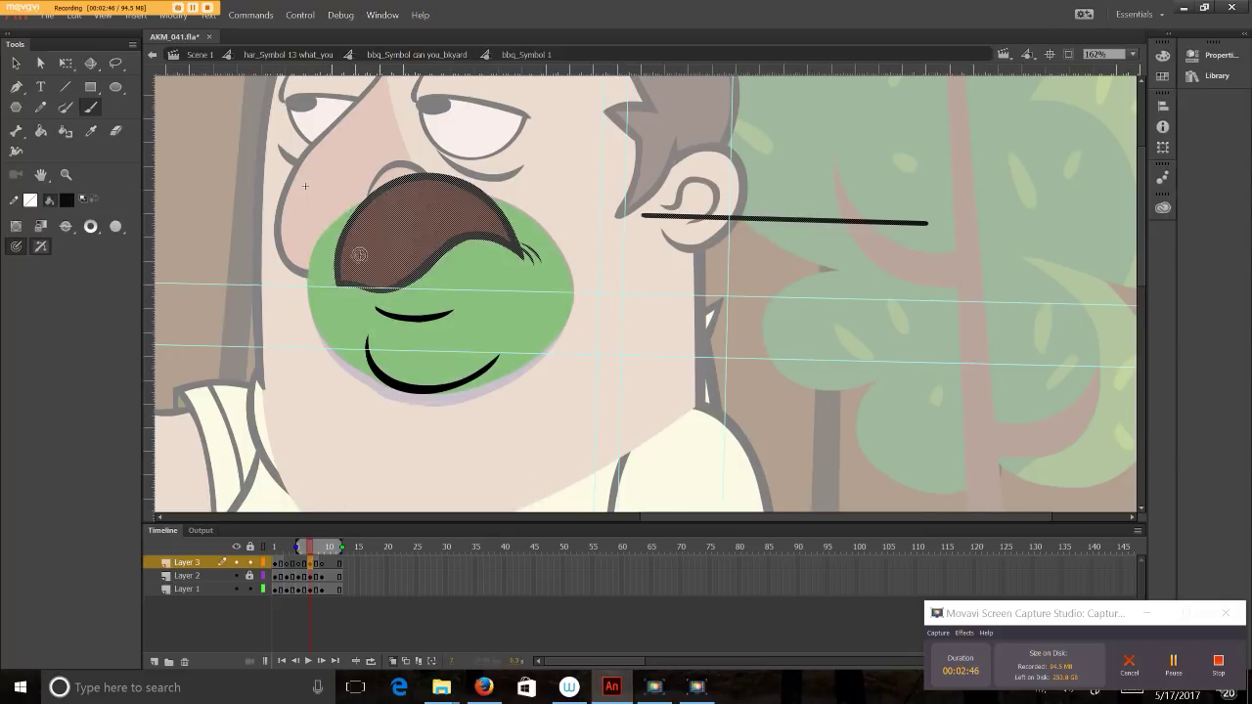
pyautogui.click(276, 563)
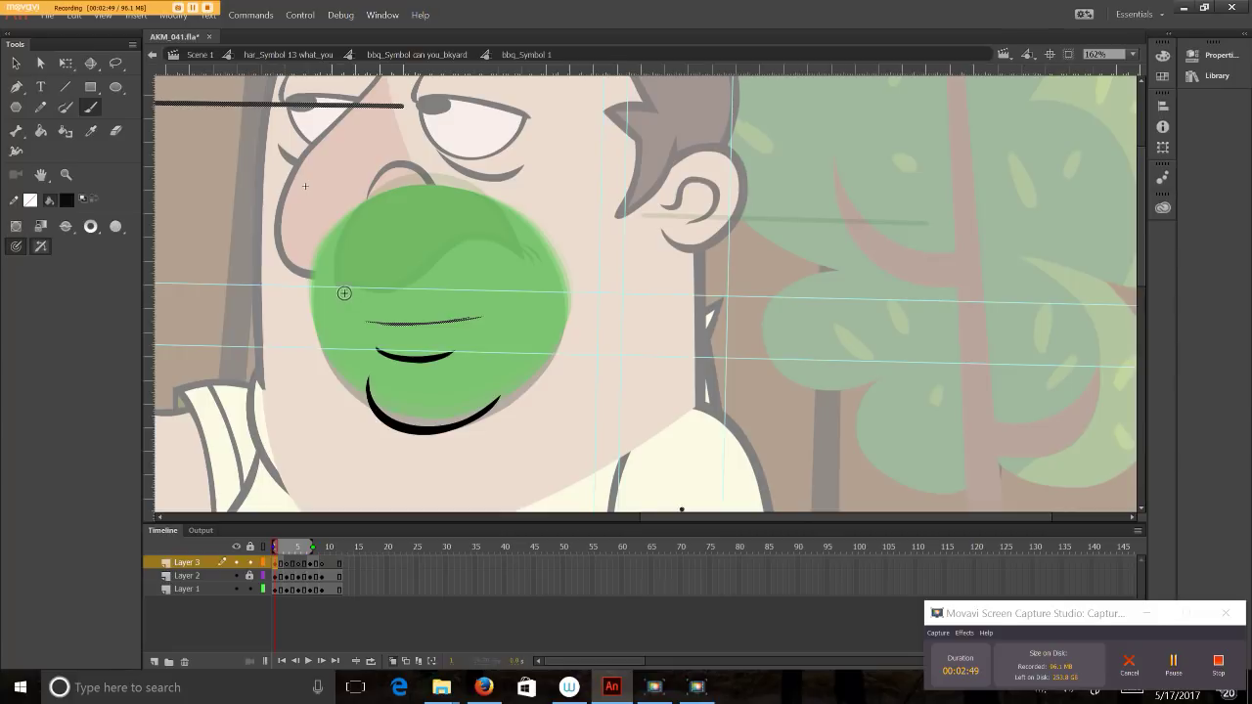
# - Sketch a rough dome-shaped moustache outline with a flat base over the beard on frame 1, and turn off onion skinning
pyautogui.moveTo(347, 313); pyautogui.dragTo(368, 232)
pyautogui.moveTo(352, 294)
pyautogui.mouseDown()
pyautogui.moveTo(371, 225)
pyautogui.moveTo(431, 181)
pyautogui.mouseUp()
pyautogui.moveTo(361, 242)
pyautogui.mouseDown()
pyautogui.moveTo(416, 184)
pyautogui.moveTo(440, 182)
pyautogui.moveTo(477, 218)
pyautogui.moveTo(497, 313)
pyautogui.mouseUp()
pyautogui.moveTo(354, 315)
pyautogui.mouseDown()
pyautogui.moveTo(483, 319)
pyautogui.moveTo(457, 316)
pyautogui.moveTo(489, 317)
pyautogui.mouseUp()
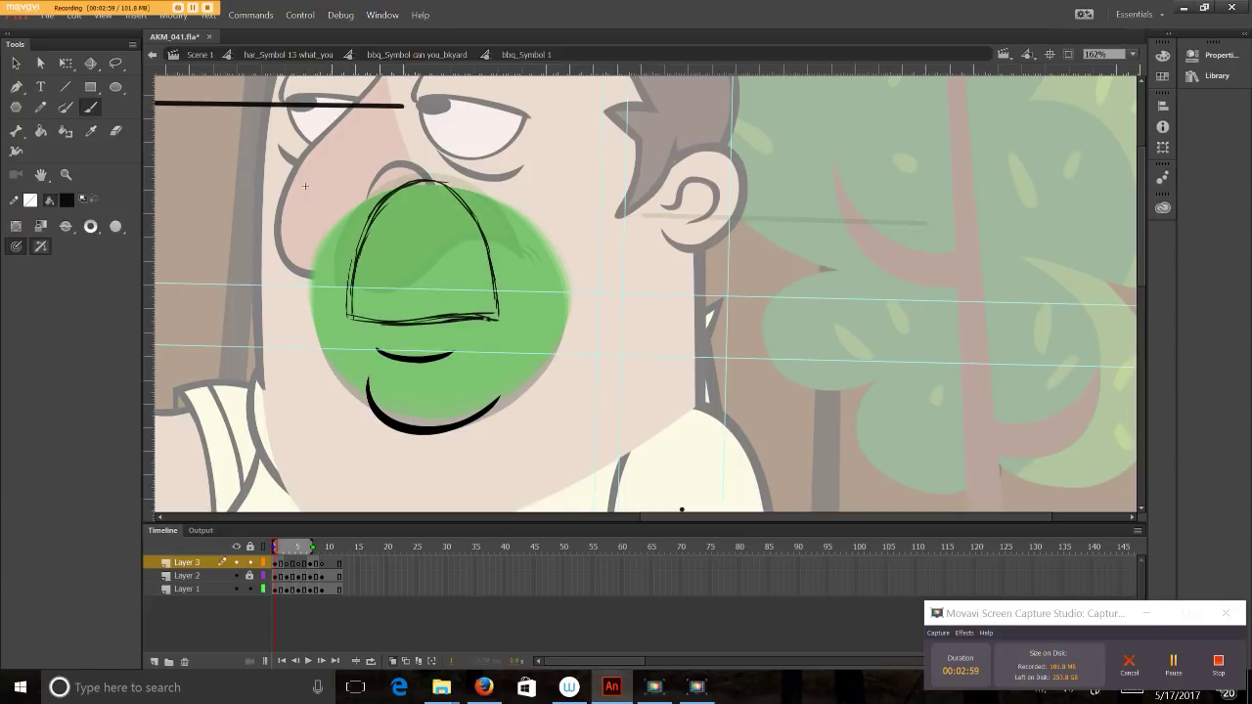
pyautogui.moveTo(454, 199); pyautogui.dragTo(499, 317)
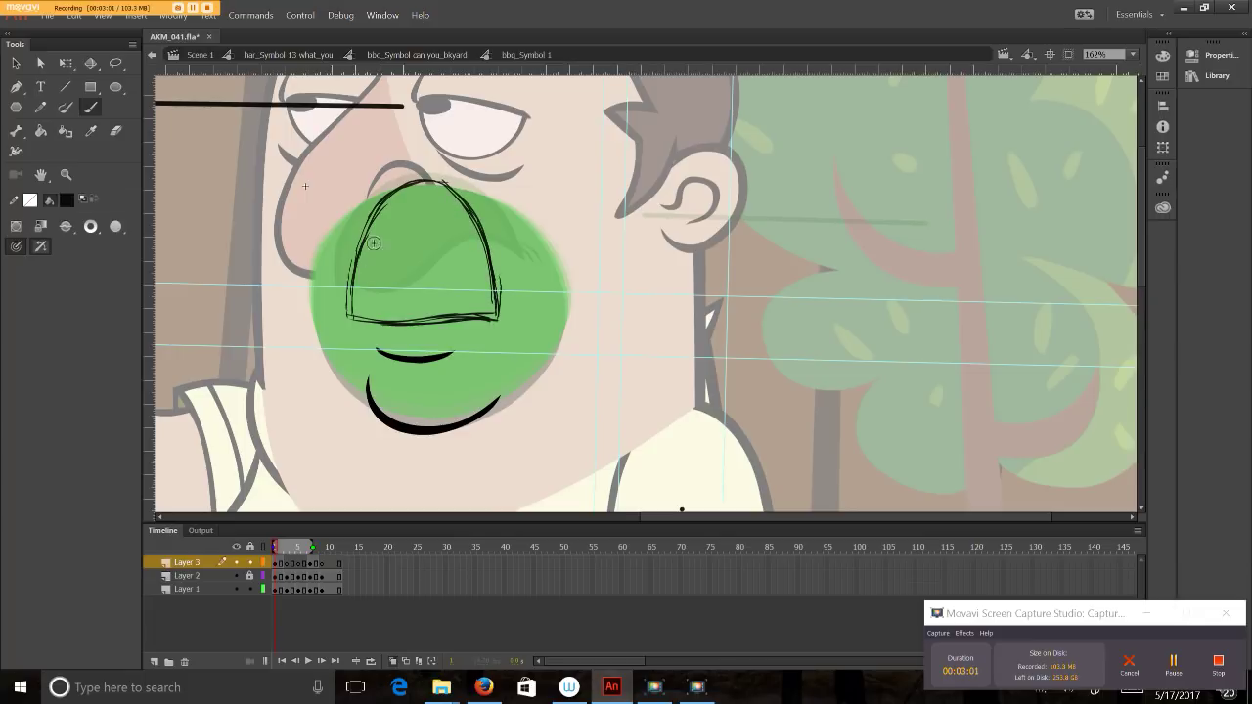
pyautogui.moveTo(344, 321)
pyautogui.mouseDown()
pyautogui.moveTo(402, 191)
pyautogui.moveTo(446, 186)
pyautogui.mouseUp()
pyautogui.click(393, 664)
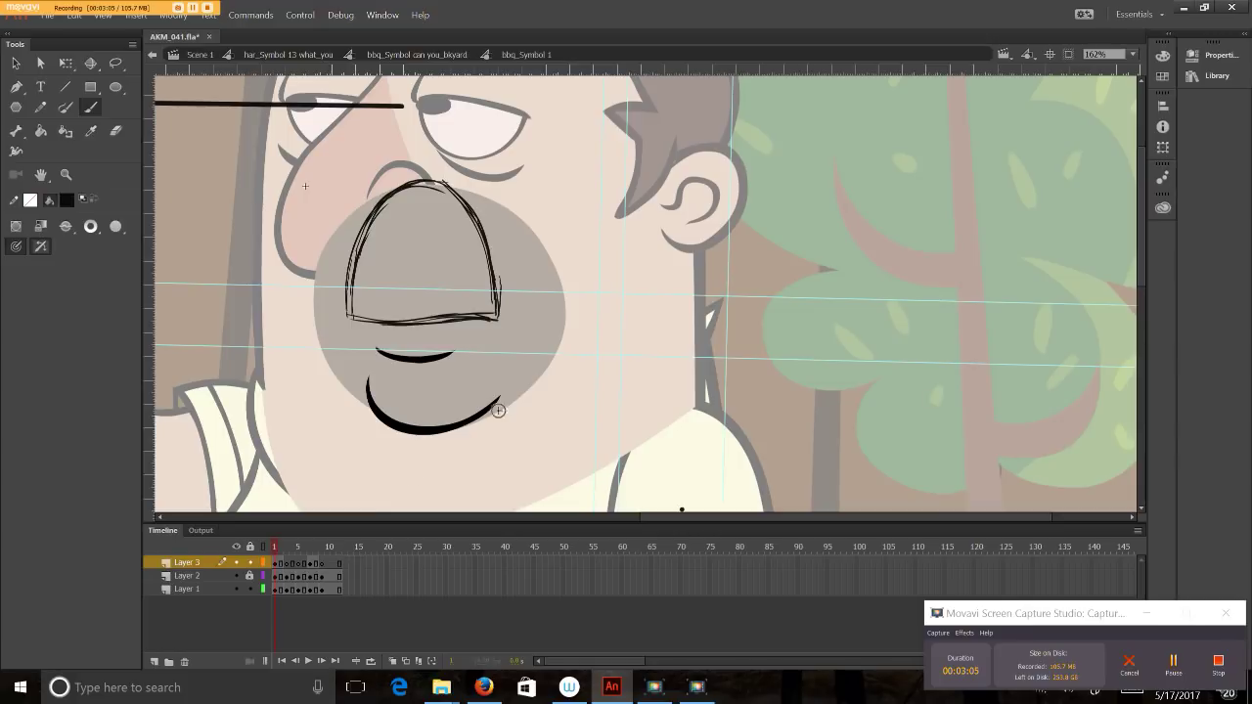
# - Scrub and play through the mouth symbol's frames to review the drawings, ending on frame 1
pyautogui.click(305, 546)
pyautogui.moveTo(317, 544); pyautogui.dragTo(266, 534)
pyautogui.press('Return')
pyautogui.press('.')
pyautogui.press('.')
pyautogui.press('.')
pyautogui.press('.')
pyautogui.press('.')
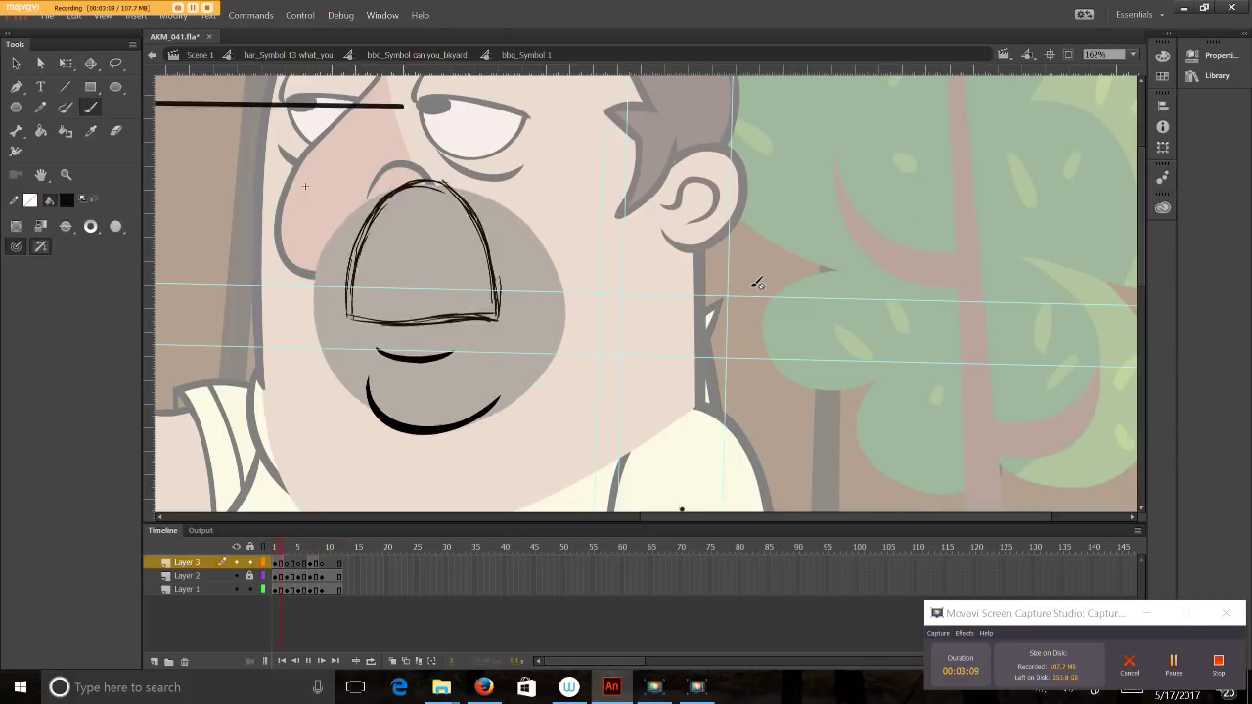
pyautogui.press('Return')
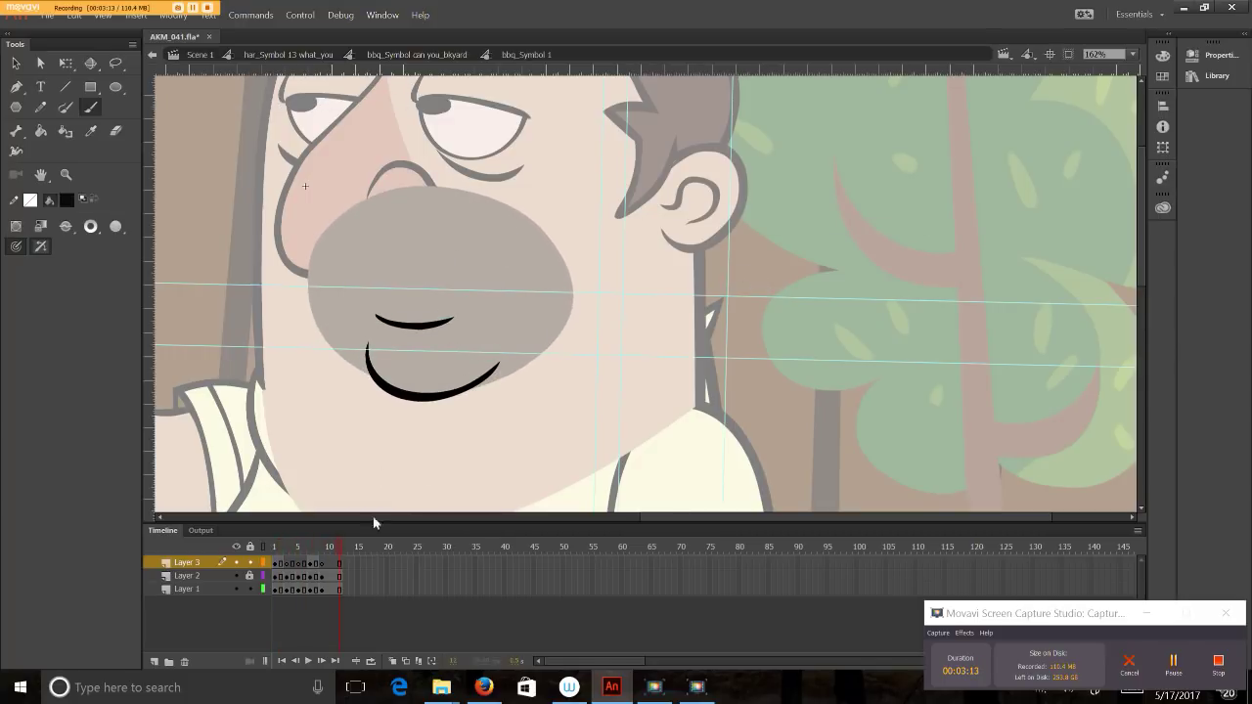
pyautogui.click(277, 548)
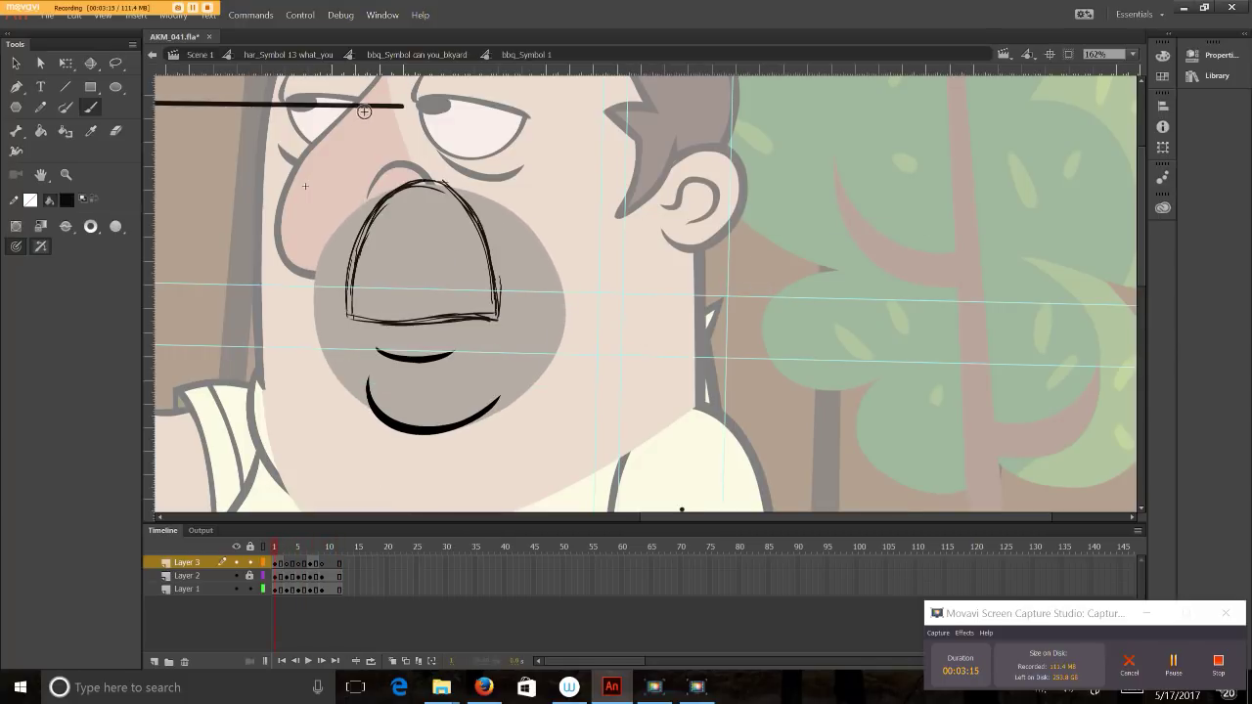
# - Delete the stray straight black line crossing the ear on frame 7
pyautogui.press('v')
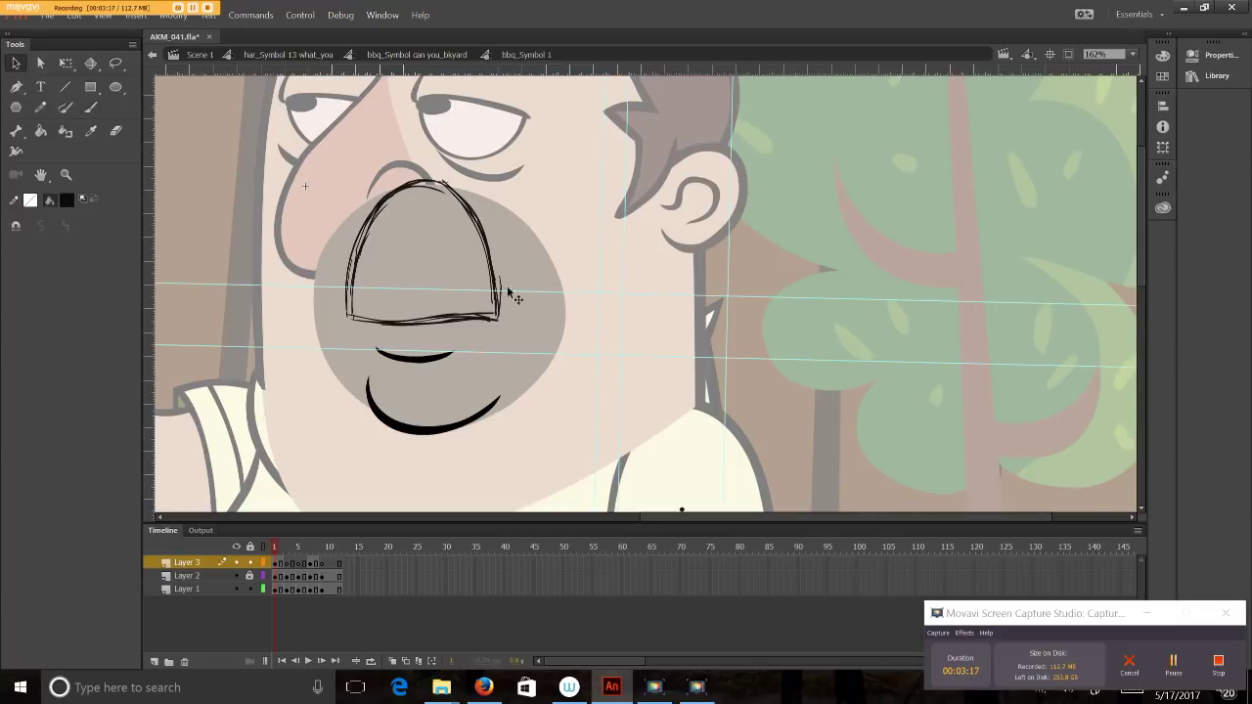
pyautogui.click(295, 549)
pyautogui.click(303, 549)
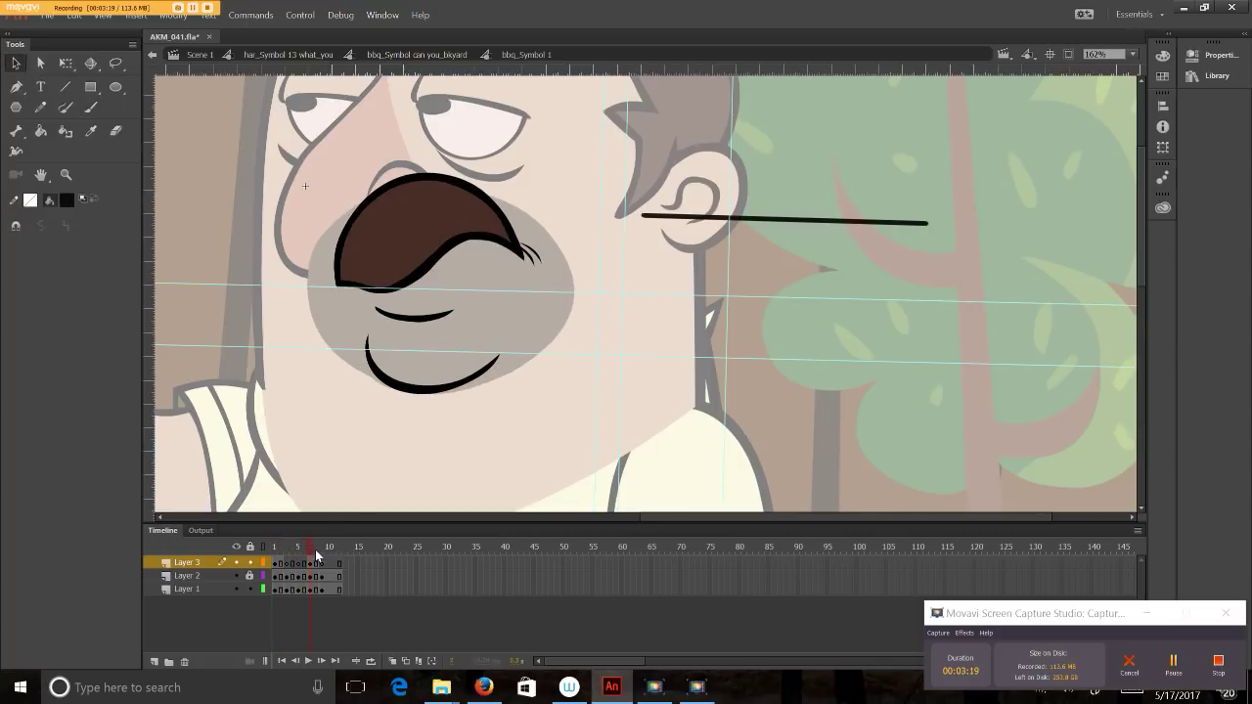
pyautogui.click(779, 220)
pyautogui.press('Delete')
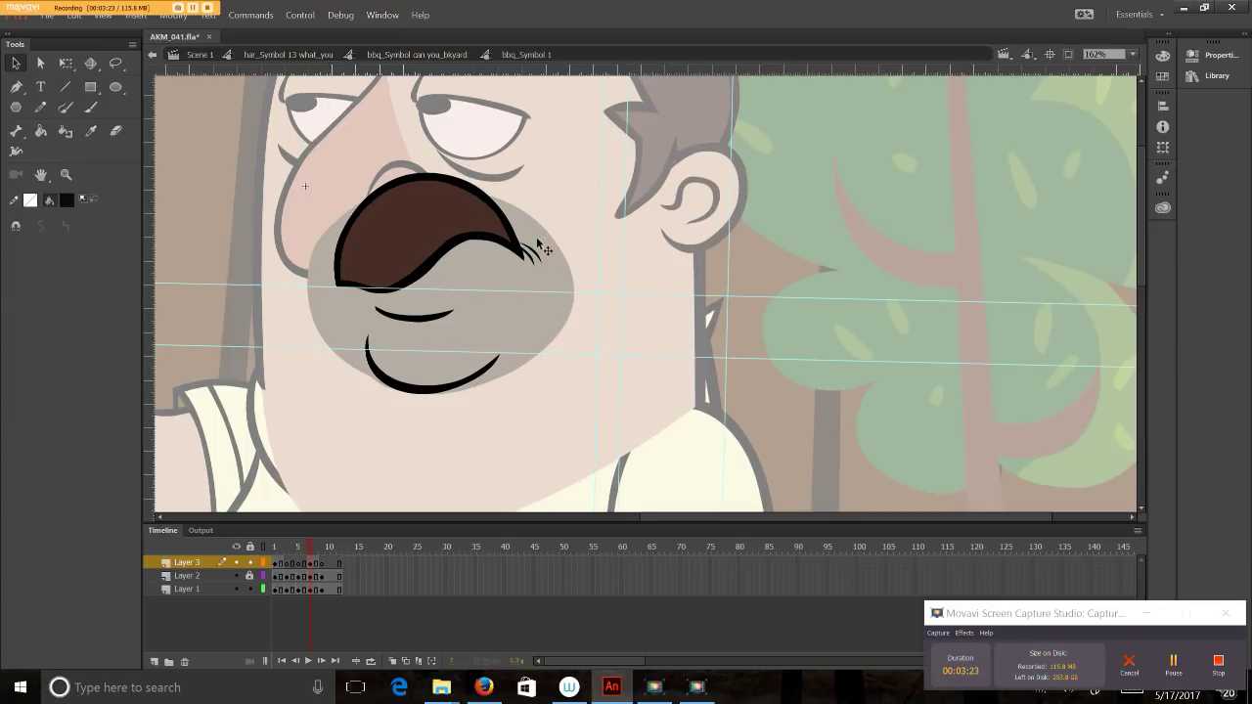
# - With onion skinning as a guide, sketch an in-between moustache outline with a wavy base over the beard on the frame 3 drawing
pyautogui.moveTo(309, 546)
pyautogui.mouseDown()
pyautogui.moveTo(276, 545)
pyautogui.moveTo(289, 551)
pyautogui.mouseUp()
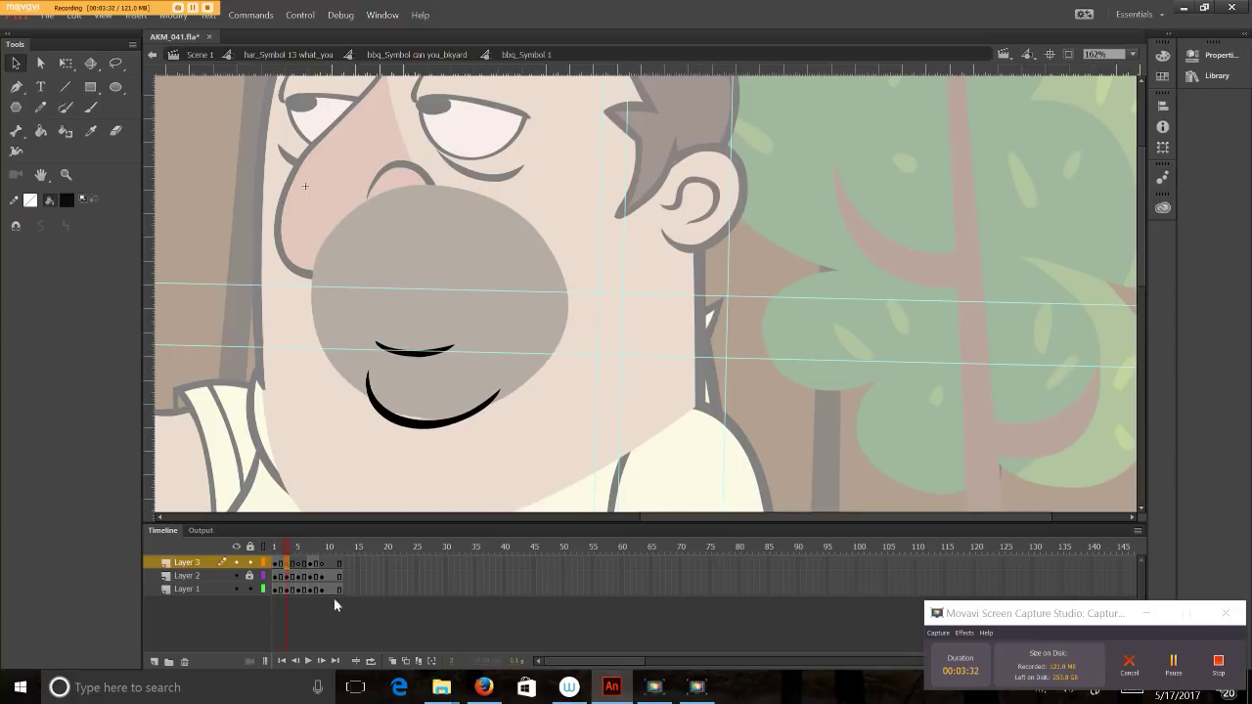
pyautogui.click(395, 662)
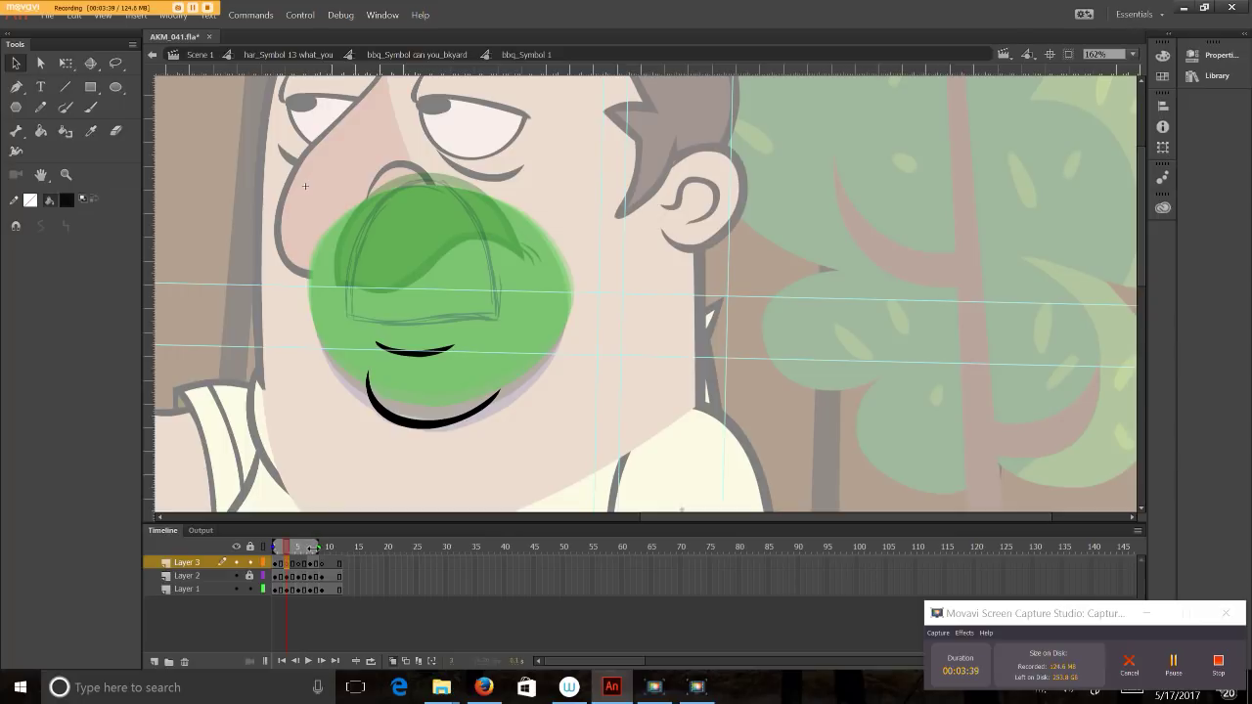
pyautogui.moveTo(317, 546); pyautogui.dragTo(313, 545)
pyautogui.click(313, 565)
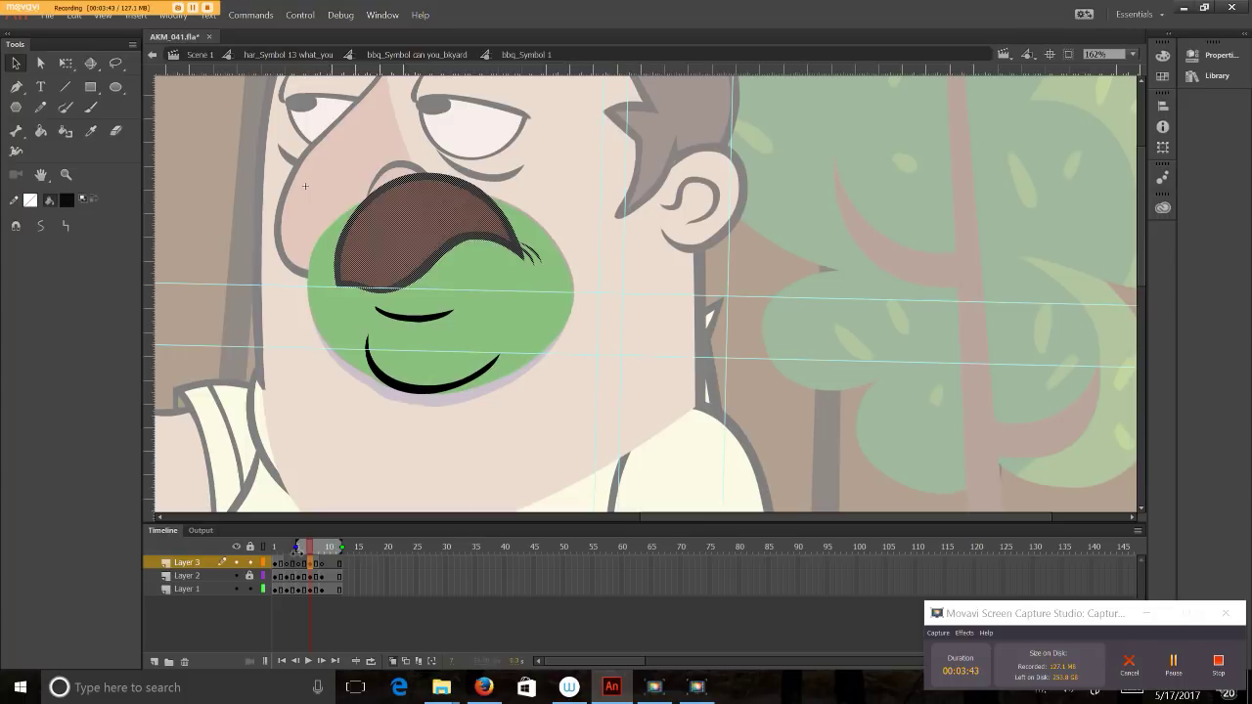
pyautogui.click(290, 552)
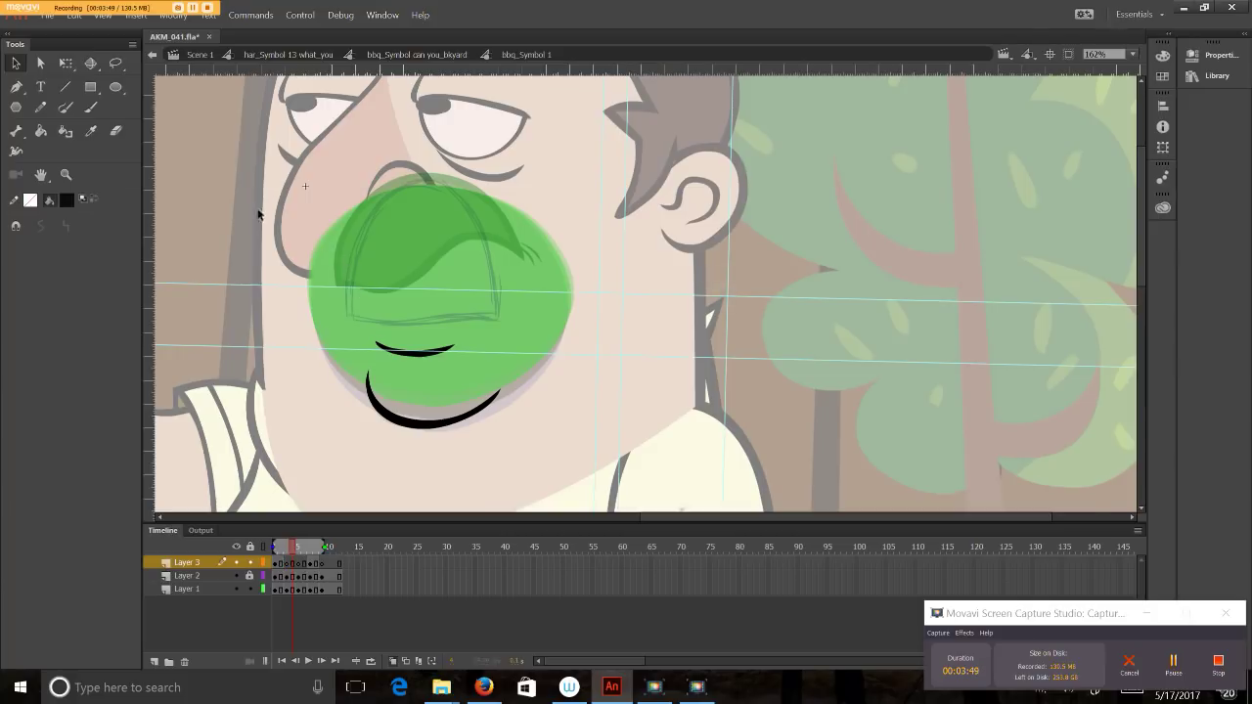
pyautogui.click(93, 107)
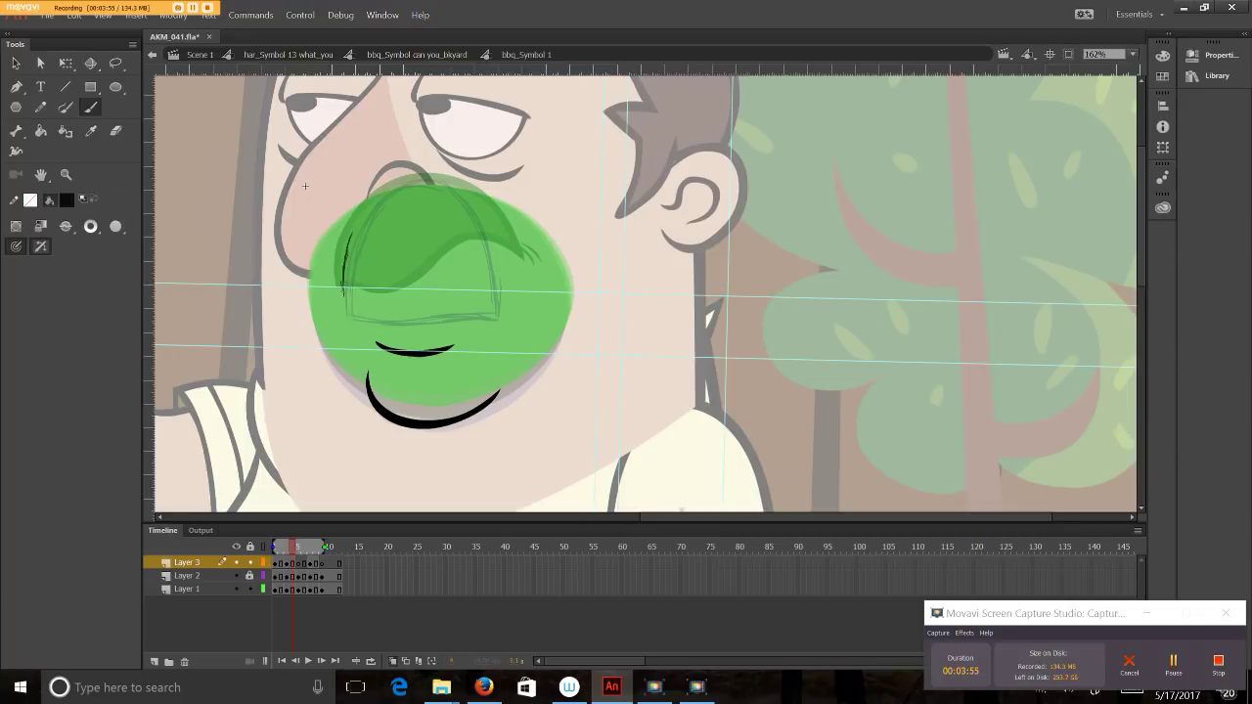
pyautogui.moveTo(346, 239)
pyautogui.mouseDown()
pyautogui.moveTo(390, 193)
pyautogui.moveTo(445, 174)
pyautogui.moveTo(467, 191)
pyautogui.moveTo(508, 275)
pyautogui.mouseUp()
pyautogui.hotkey('ctrl', 'z')
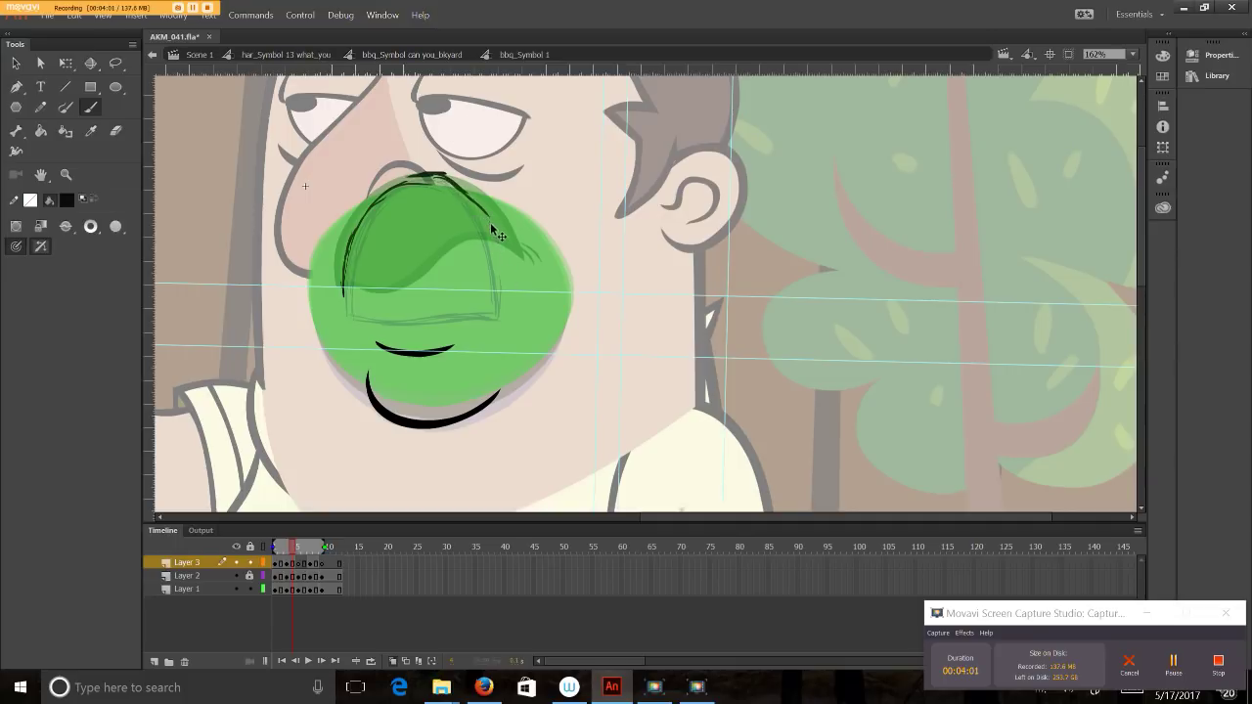
pyautogui.moveTo(414, 177)
pyautogui.mouseDown()
pyautogui.moveTo(448, 178)
pyautogui.moveTo(474, 203)
pyautogui.moveTo(510, 289)
pyautogui.mouseUp()
pyautogui.moveTo(344, 293)
pyautogui.mouseDown()
pyautogui.moveTo(403, 303)
pyautogui.moveTo(481, 270)
pyautogui.moveTo(511, 289)
pyautogui.mouseUp()
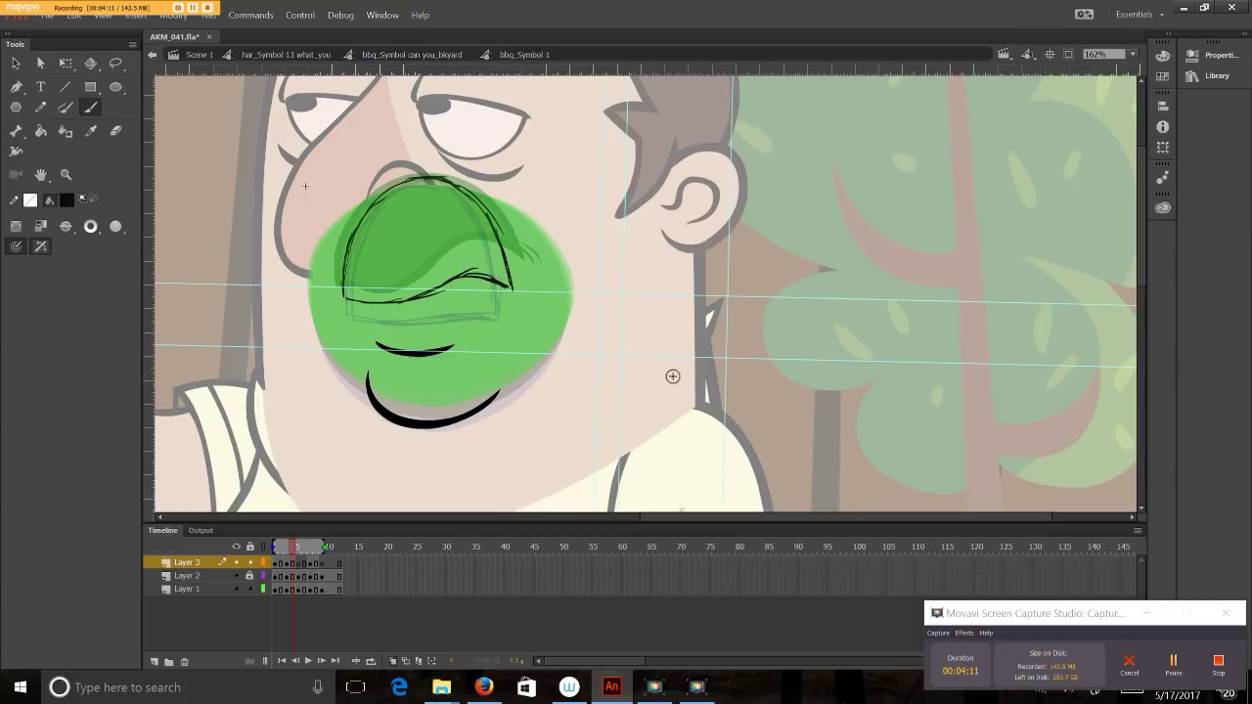
pyautogui.click(391, 661)
# - Step and scrub through the mouth symbol's frames to check how the moustache sketches flow
pyautogui.moveTo(295, 548)
pyautogui.mouseDown()
pyautogui.moveTo(281, 541)
pyautogui.moveTo(325, 535)
pyautogui.mouseUp()
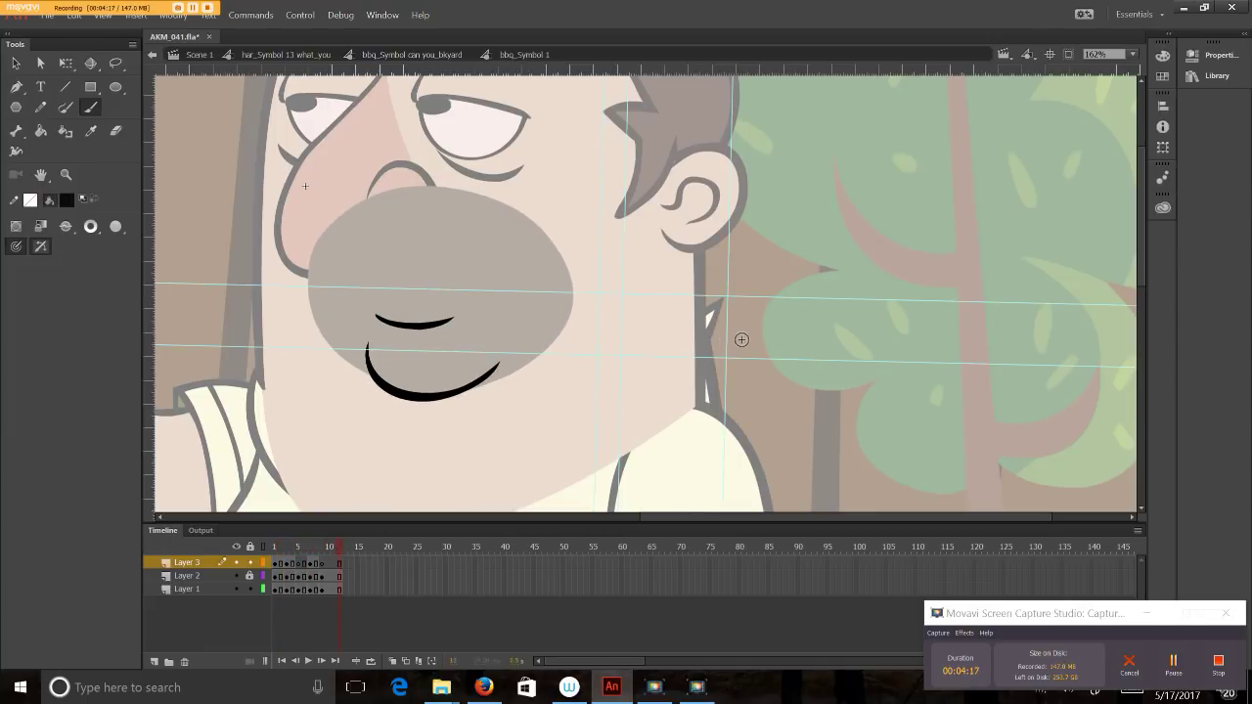
pyautogui.press(',')
pyautogui.press(',')
pyautogui.press(',')
pyautogui.press(',')
pyautogui.press('.')
pyautogui.press('.')
pyautogui.press('.')
pyautogui.press('.')
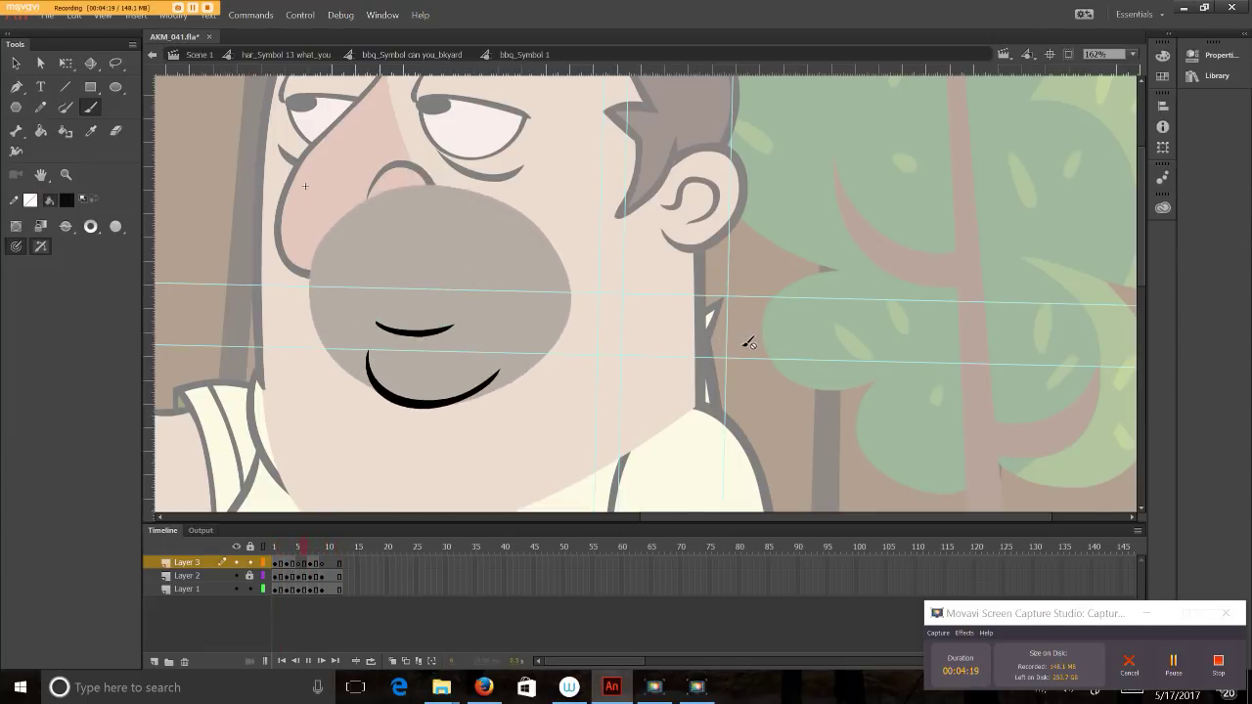
pyautogui.click(297, 556)
pyautogui.click(310, 563)
pyautogui.click(300, 562)
# - Delete the sketched moustache outline from frame 3 of Layer 3
pyautogui.moveTo(298, 554); pyautogui.dragTo(287, 554)
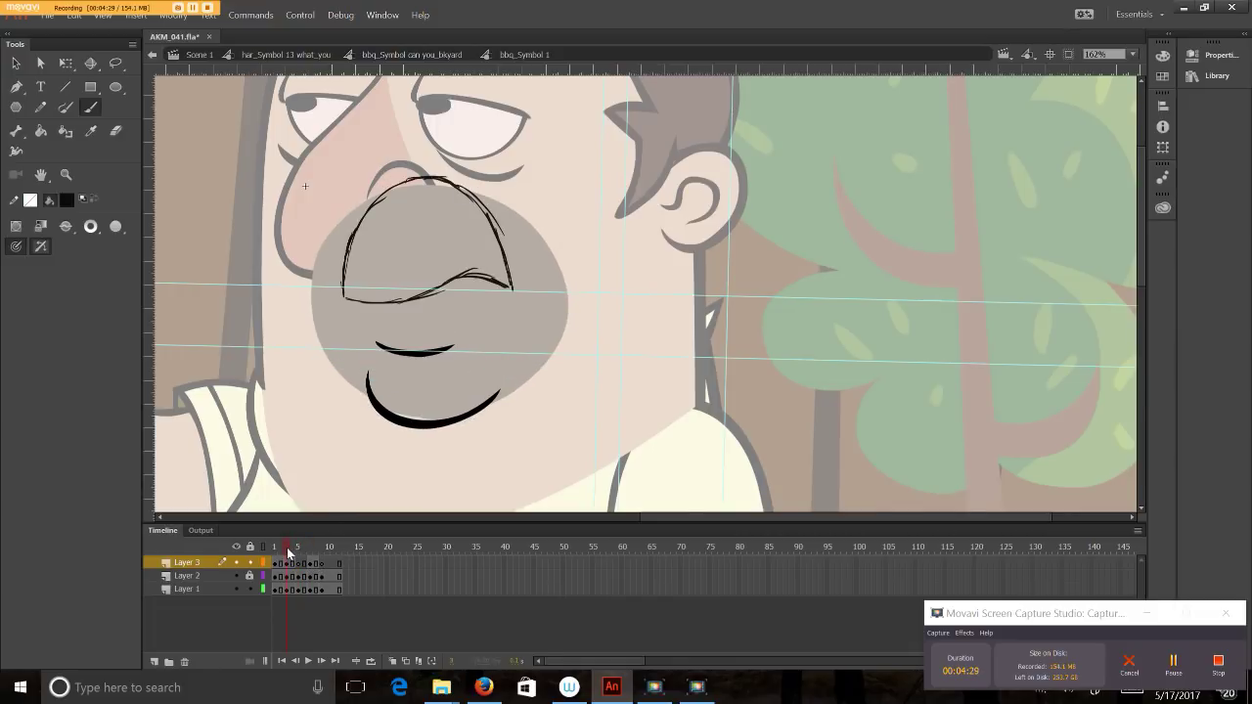
pyautogui.click(289, 563)
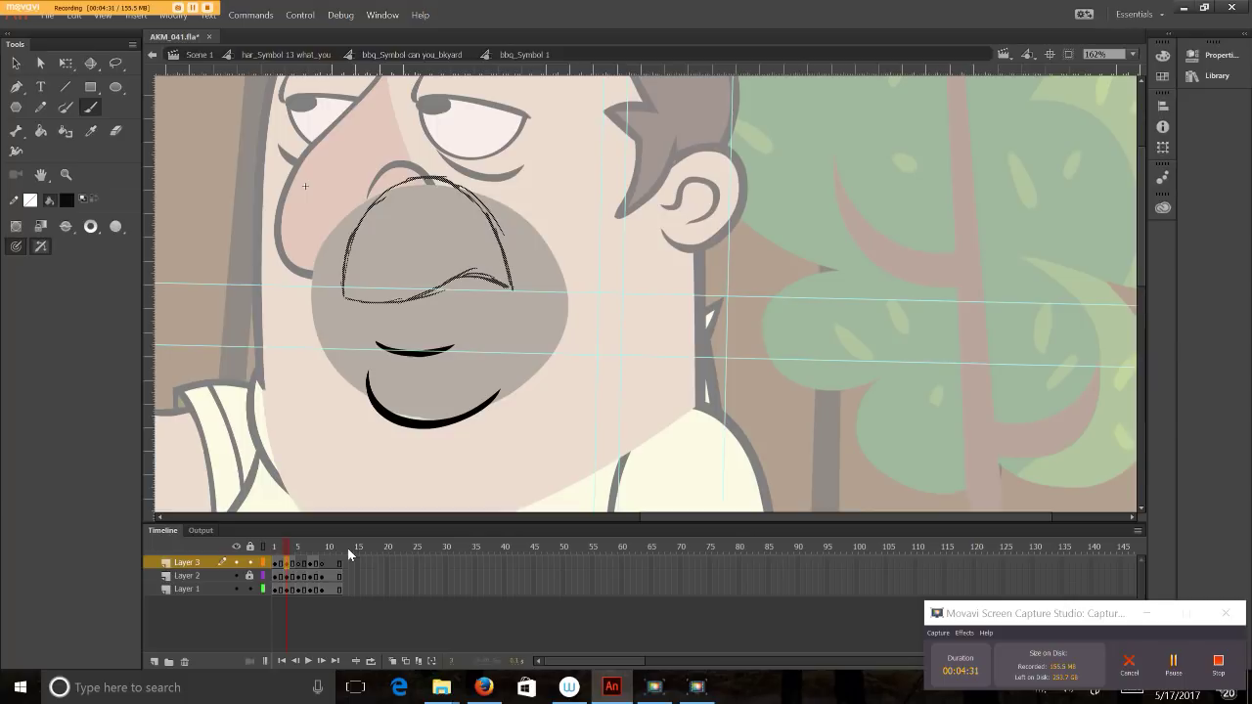
pyautogui.press('Delete')
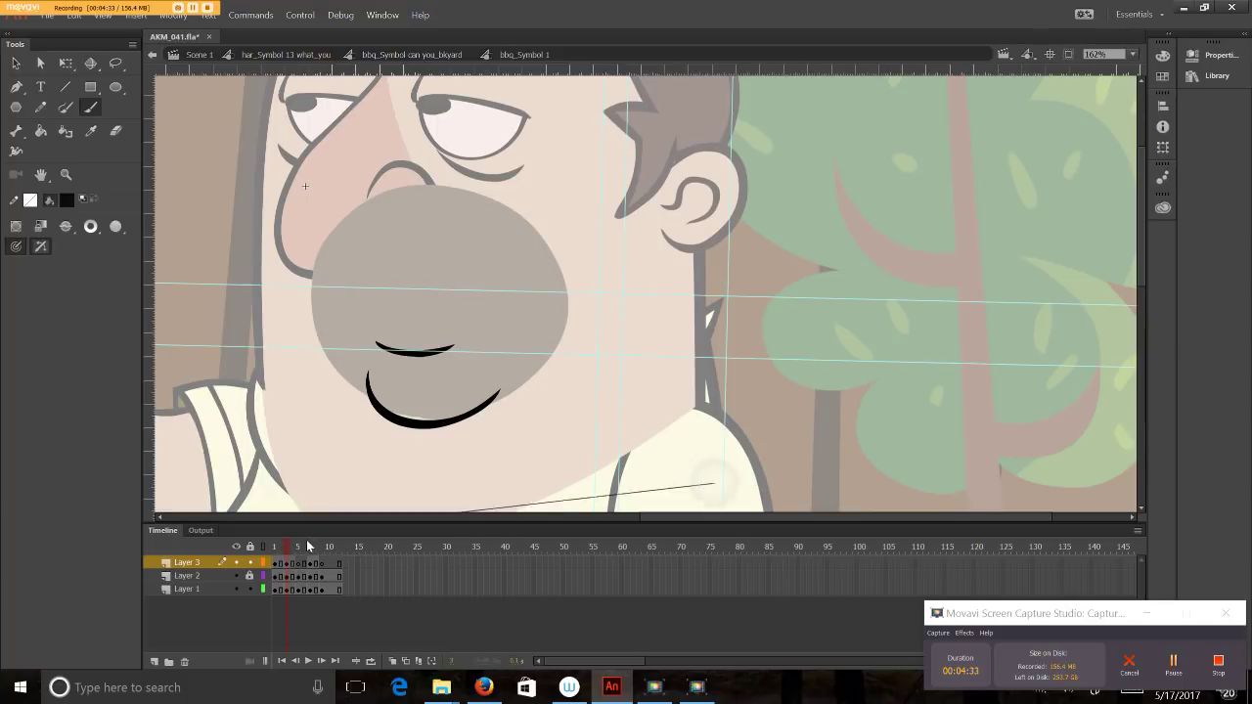
# - Move the filled moustache's keyframe from frame 7 toward the end of Layer 3 and leave a blank keyframe on frame 7
pyautogui.click(294, 548)
pyautogui.click(298, 551)
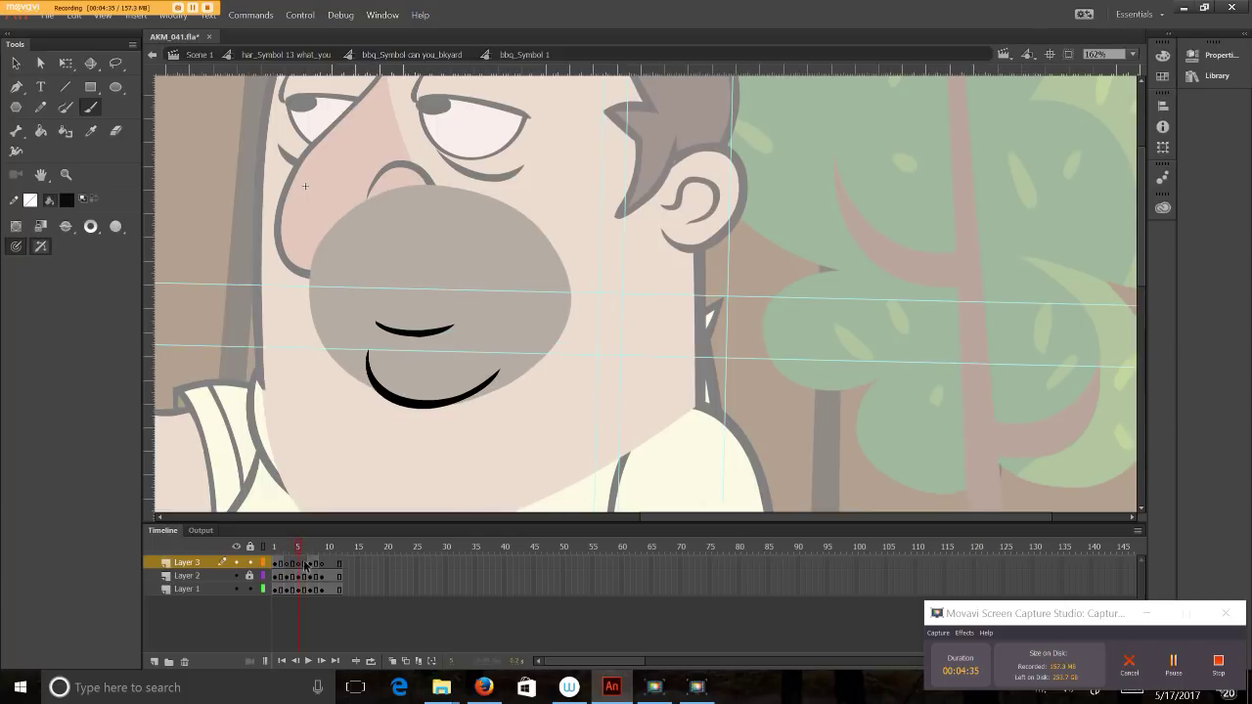
pyautogui.click(309, 565)
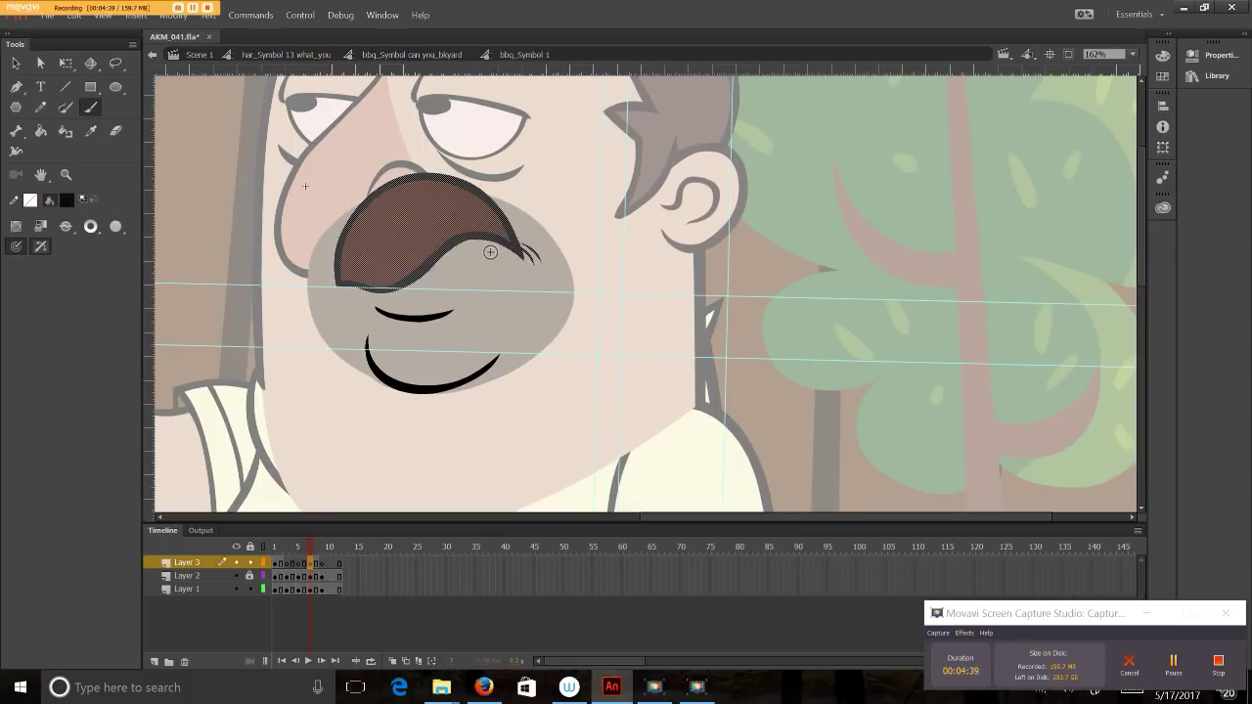
pyautogui.moveTo(310, 564); pyautogui.dragTo(328, 568)
pyautogui.click(310, 564)
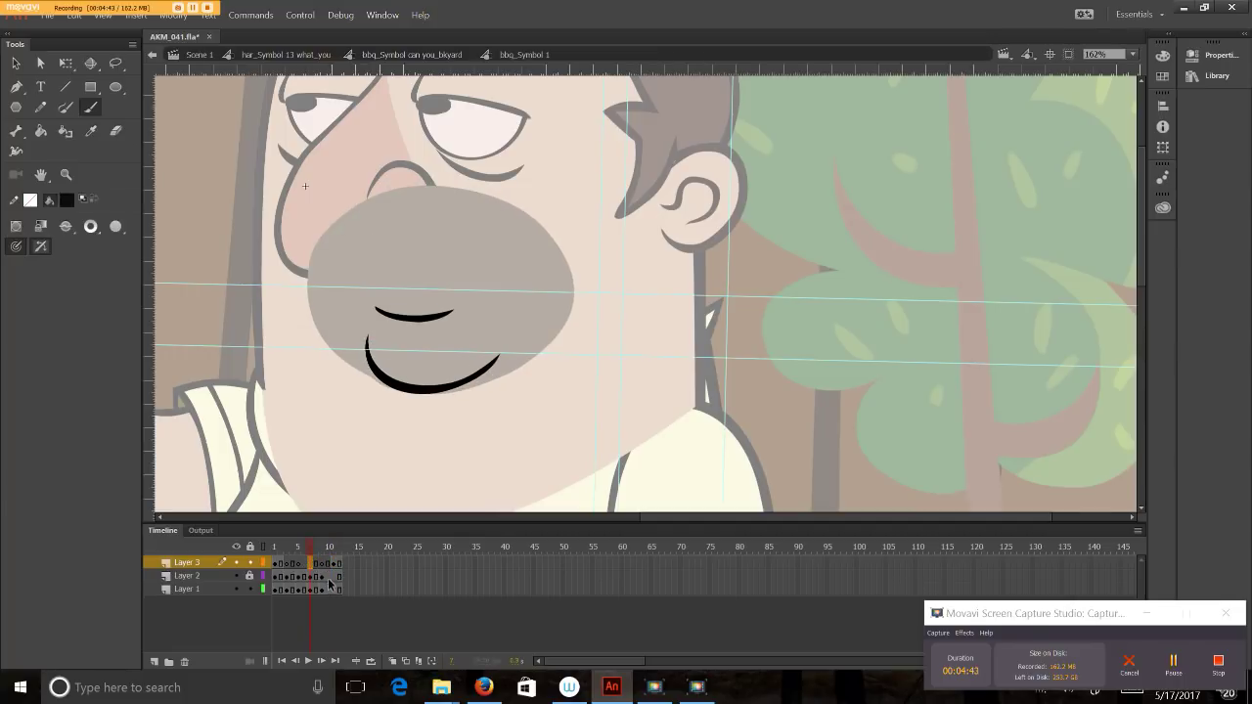
pyautogui.press('F7')
# - Using onion skinning as a guide, sketch a rough dome-shaped moustache outline with a gently curved base on frame 7
pyautogui.click(391, 662)
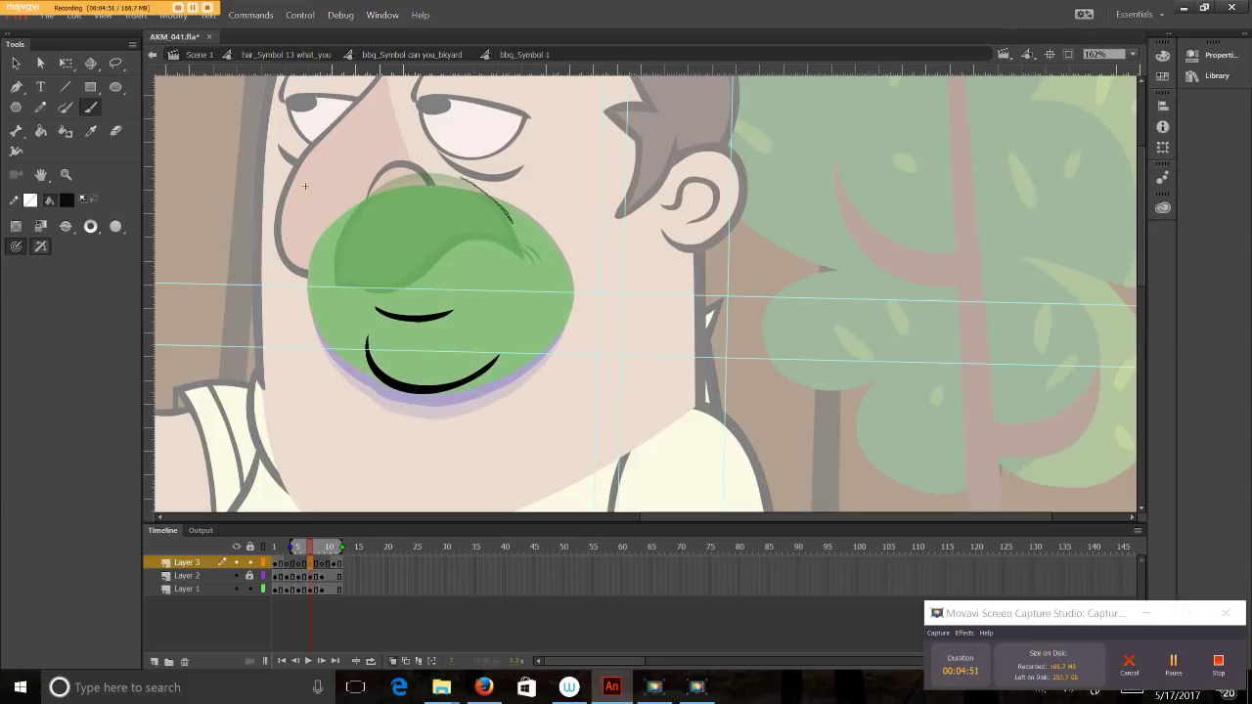
pyautogui.moveTo(479, 186); pyautogui.dragTo(516, 247)
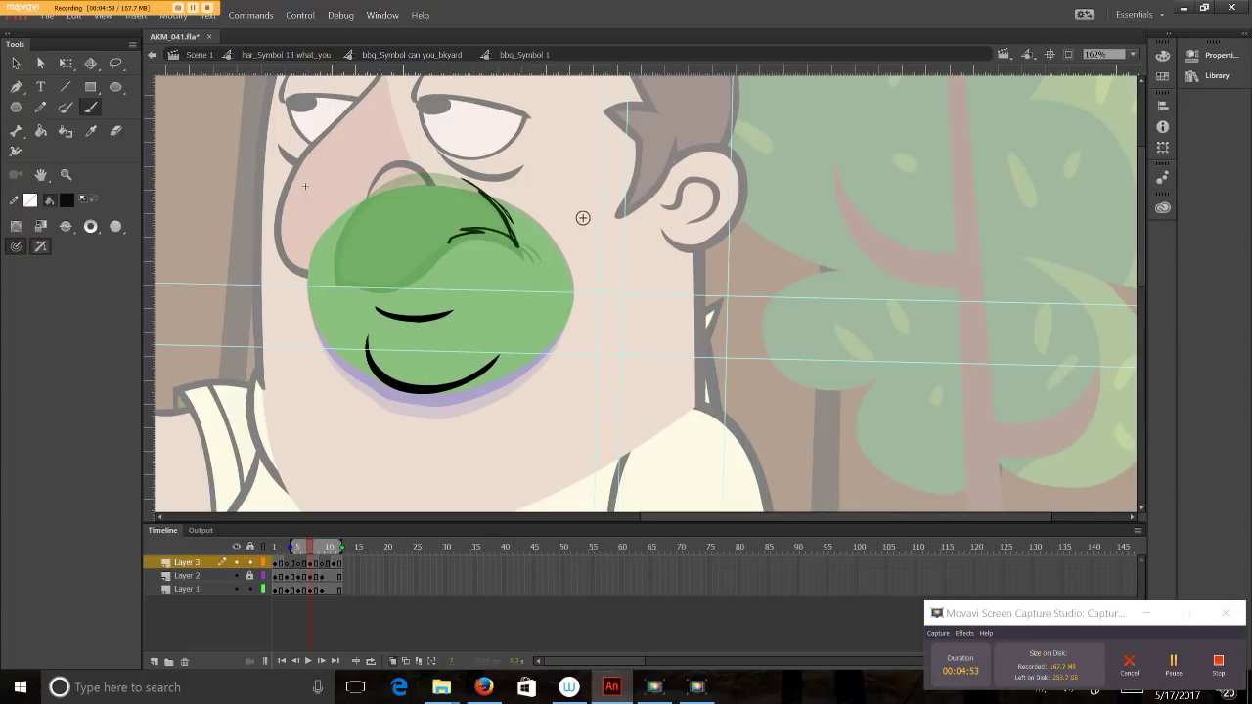
pyautogui.hotkey('ctrl', 'z')
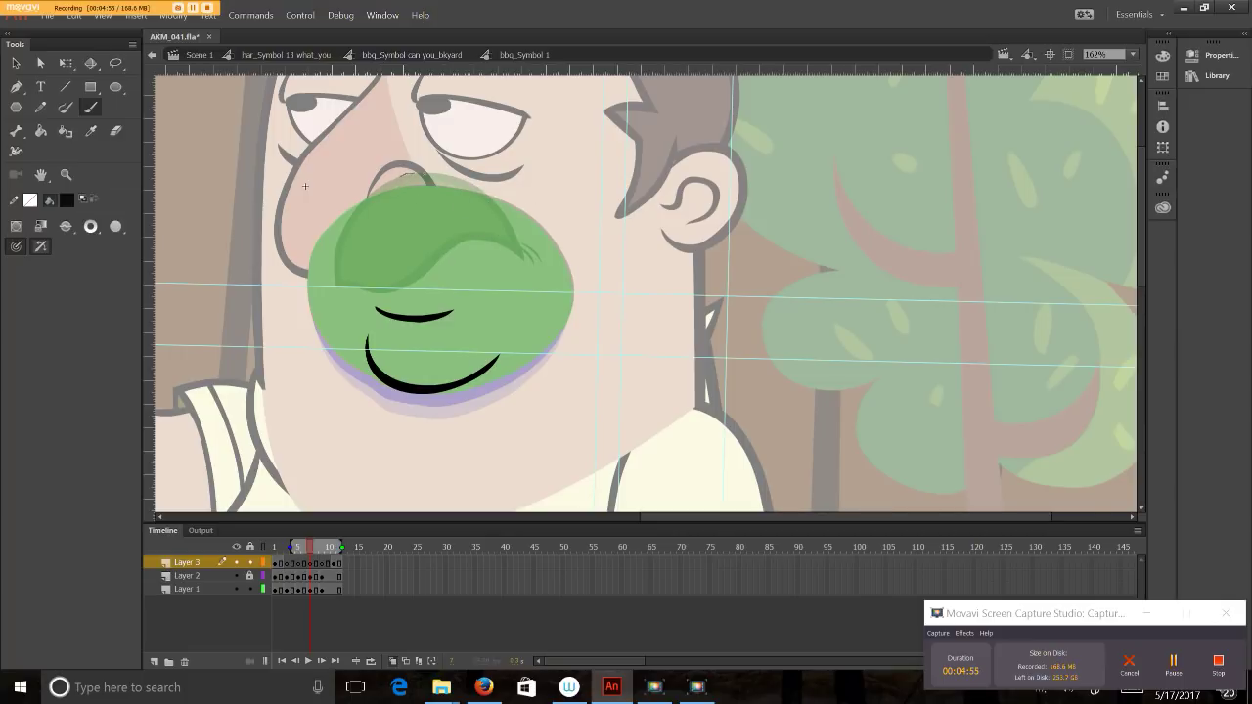
pyautogui.moveTo(430, 178)
pyautogui.mouseDown()
pyautogui.moveTo(475, 210)
pyautogui.moveTo(498, 253)
pyautogui.mouseUp()
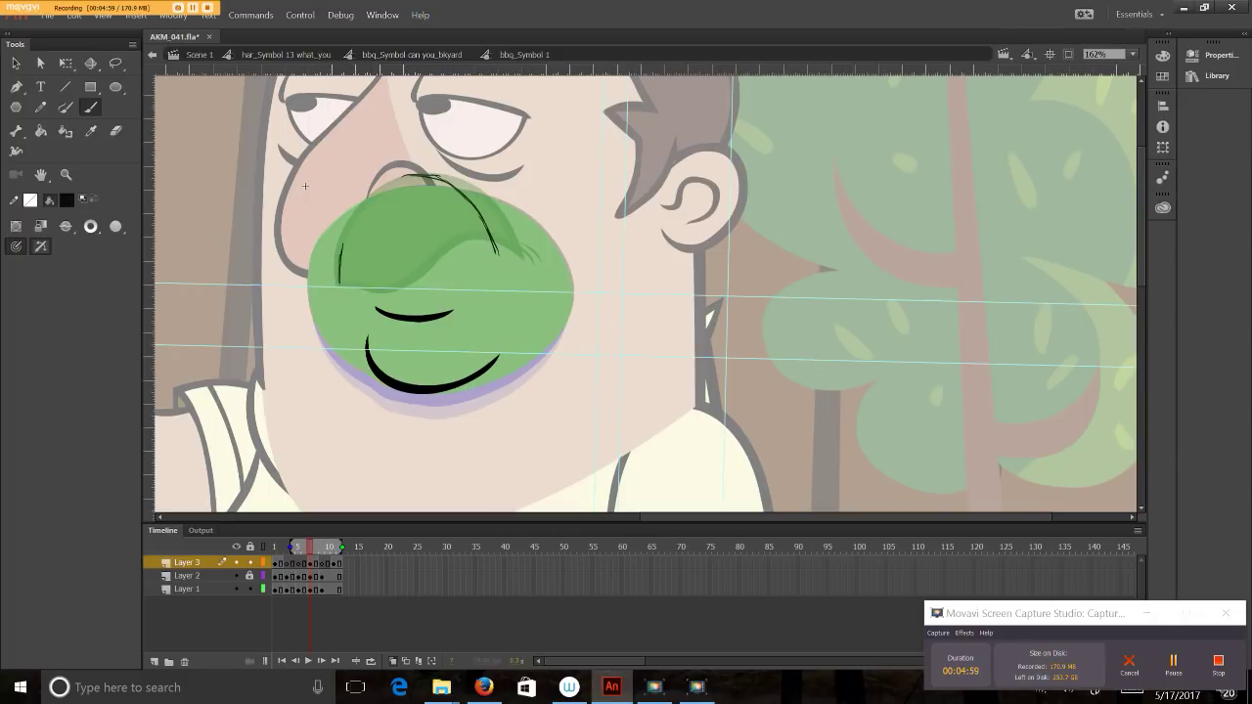
pyautogui.moveTo(341, 284); pyautogui.dragTo(345, 221)
pyautogui.moveTo(342, 245)
pyautogui.mouseDown()
pyautogui.moveTo(368, 203)
pyautogui.moveTo(433, 176)
pyautogui.mouseUp()
pyautogui.moveTo(340, 280)
pyautogui.mouseDown()
pyautogui.moveTo(393, 290)
pyautogui.moveTo(465, 278)
pyautogui.mouseUp()
pyautogui.moveTo(469, 233)
pyautogui.mouseDown()
pyautogui.moveTo(462, 265)
pyautogui.moveTo(478, 271)
pyautogui.moveTo(487, 231)
pyautogui.moveTo(499, 269)
pyautogui.mouseUp()
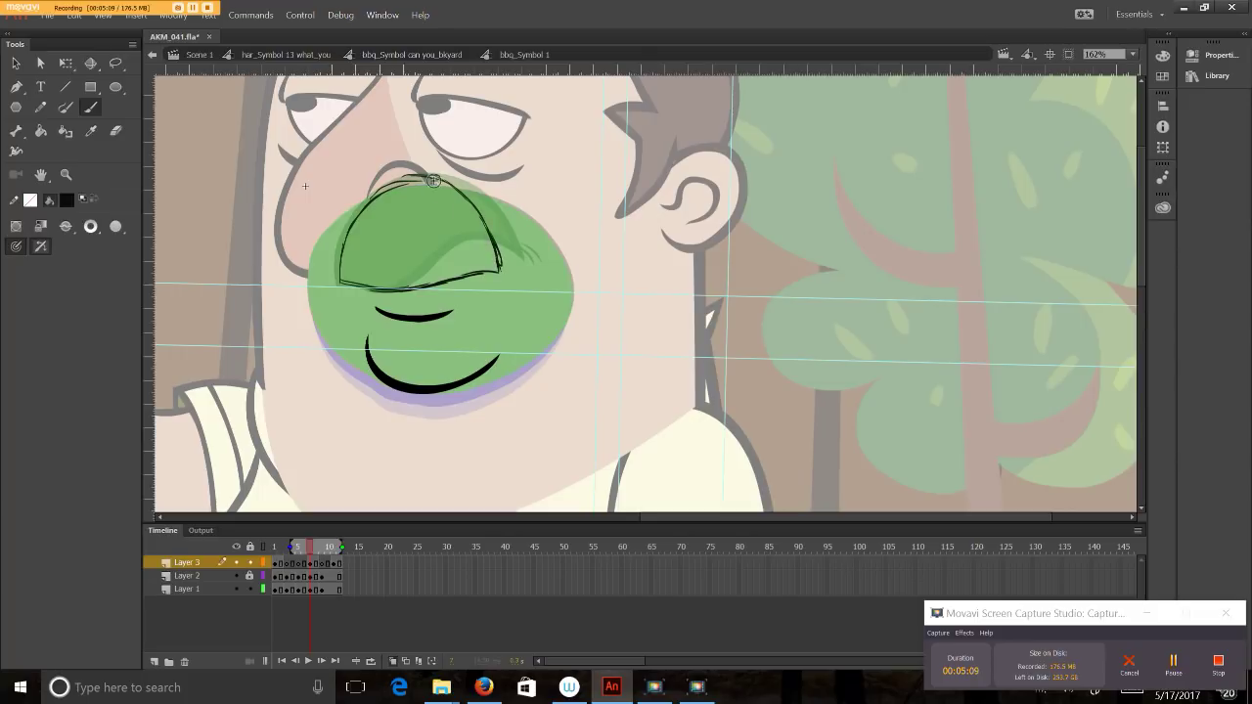
pyautogui.moveTo(432, 181); pyautogui.dragTo(485, 233)
pyautogui.moveTo(420, 179); pyautogui.dragTo(480, 215)
pyautogui.click(391, 662)
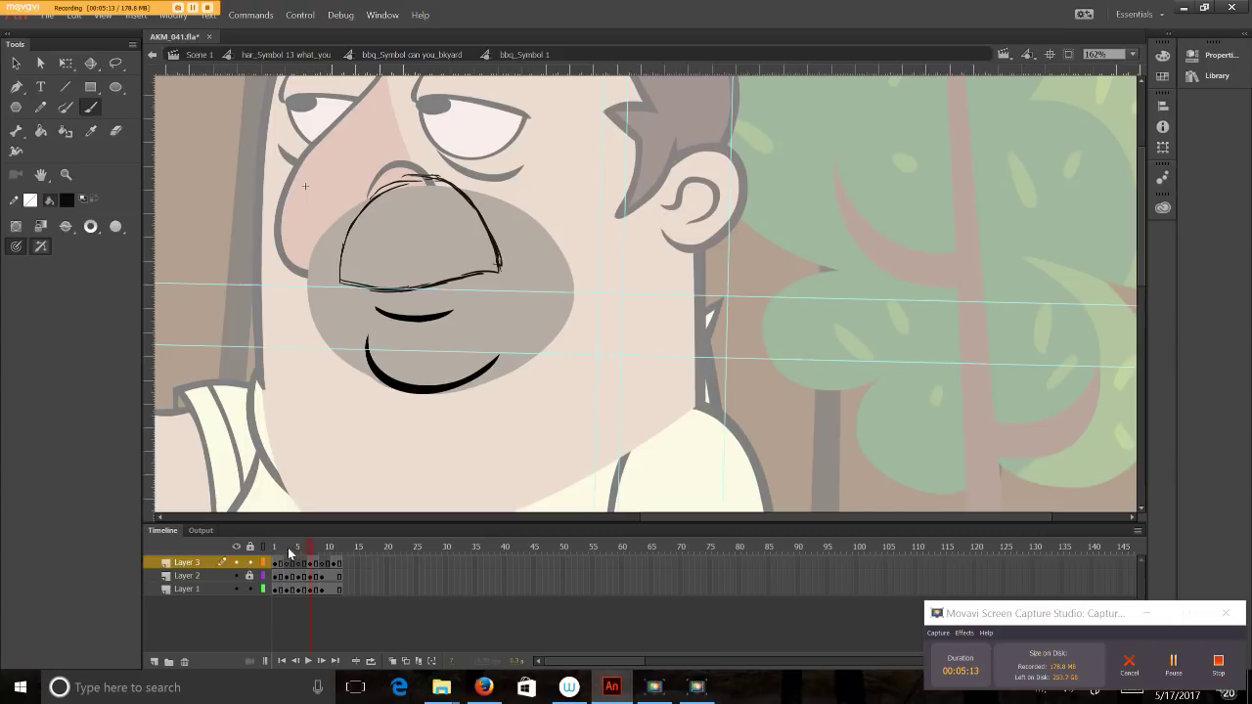
# - Play the mouth symbol from frame 1 and scrub back to frame 7 to review the moustache sketches
pyautogui.click(274, 550)
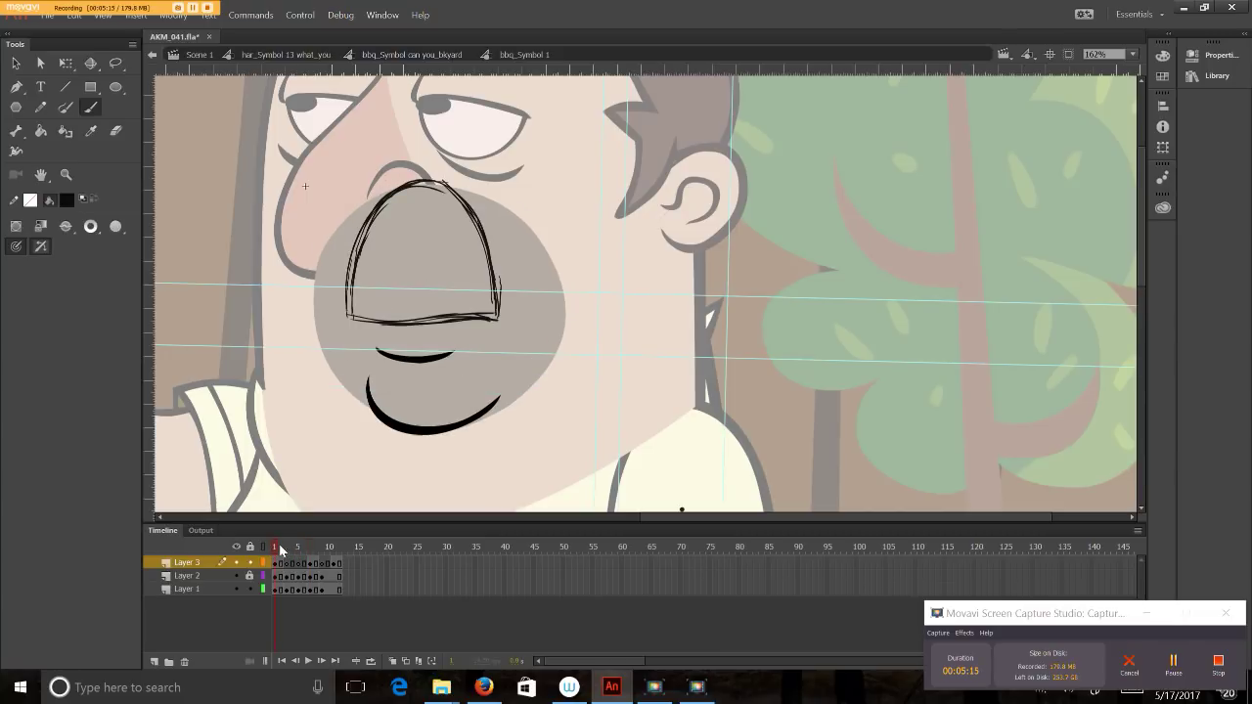
pyautogui.moveTo(279, 549)
pyautogui.mouseDown()
pyautogui.moveTo(341, 537)
pyautogui.moveTo(251, 539)
pyautogui.mouseUp()
pyautogui.press('Return')
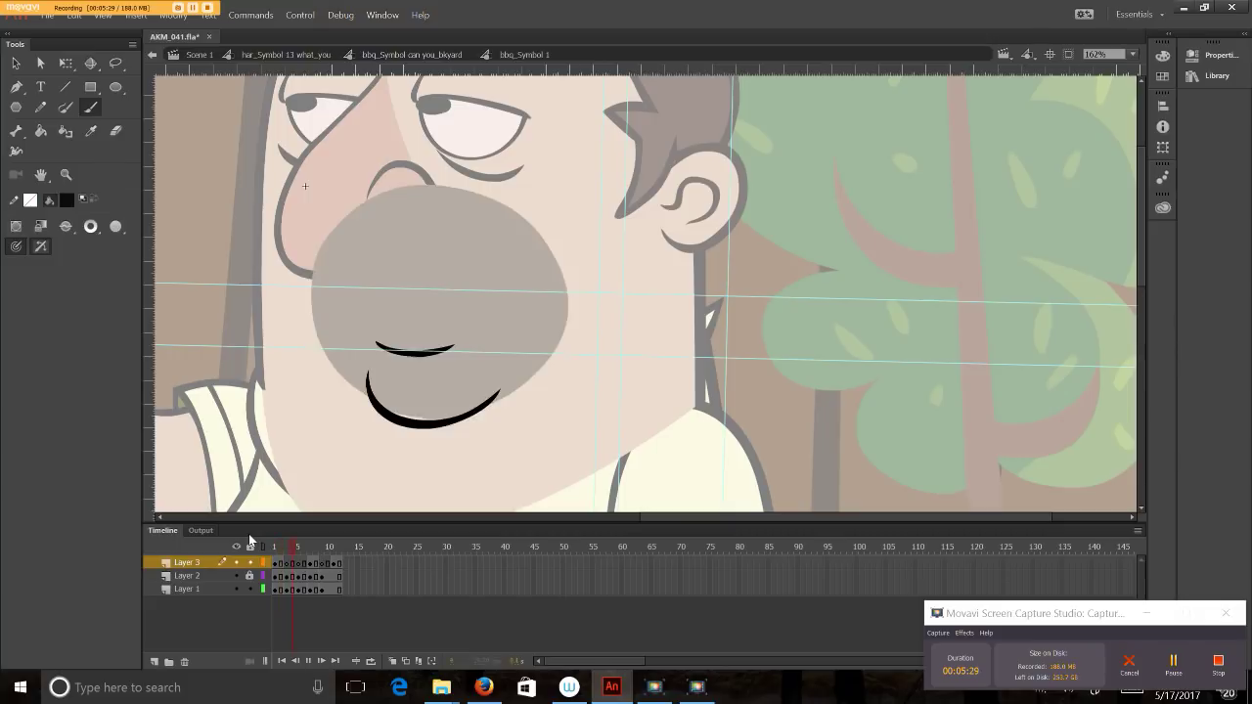
pyautogui.click(324, 563)
pyautogui.moveTo(320, 566)
pyautogui.mouseDown()
pyautogui.moveTo(311, 556)
pyautogui.moveTo(340, 552)
pyautogui.moveTo(310, 552)
pyautogui.mouseUp()
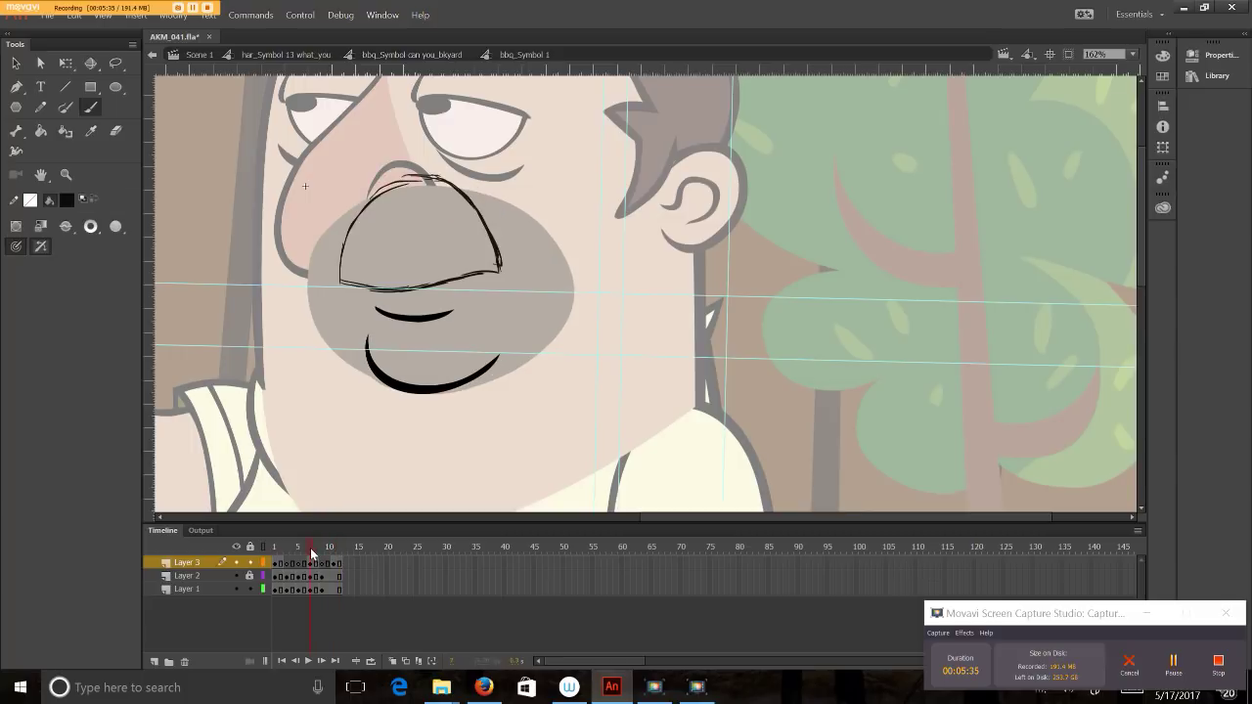
# - Sketch a moustache outline with a wavy base and small whisker strokes on frame 9 over the onion skin, and play it back
pyautogui.click(323, 564)
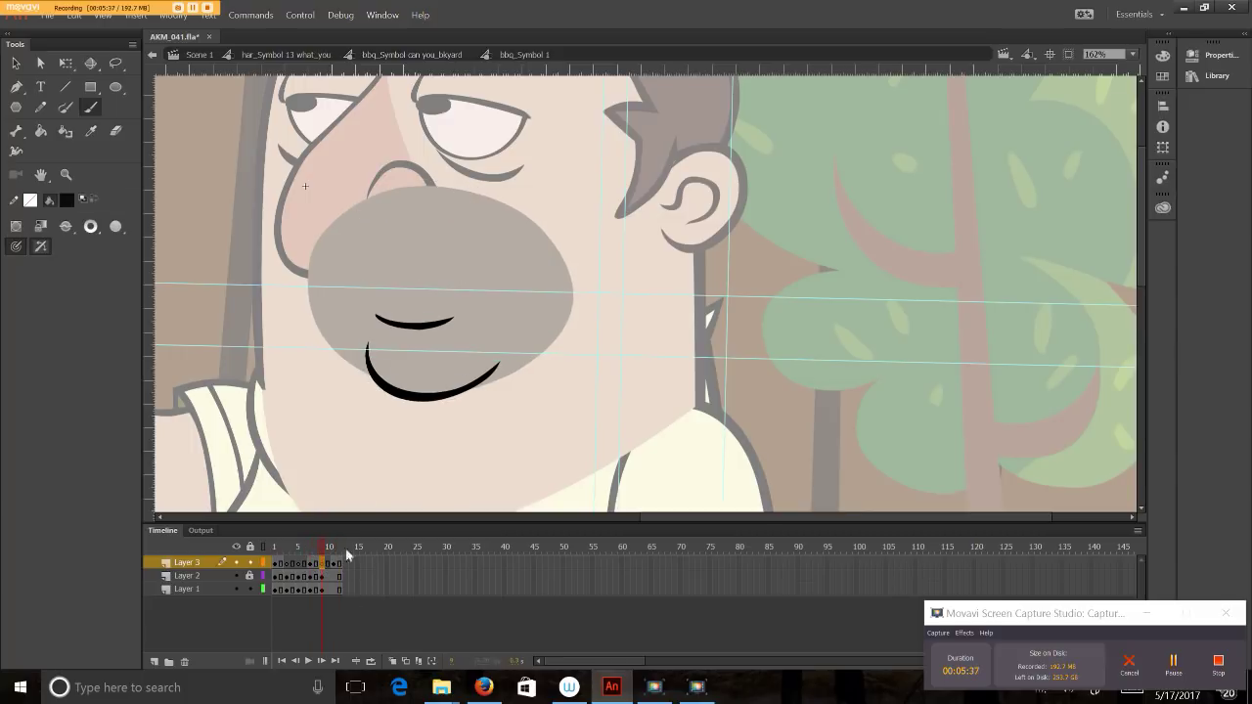
pyautogui.click(393, 662)
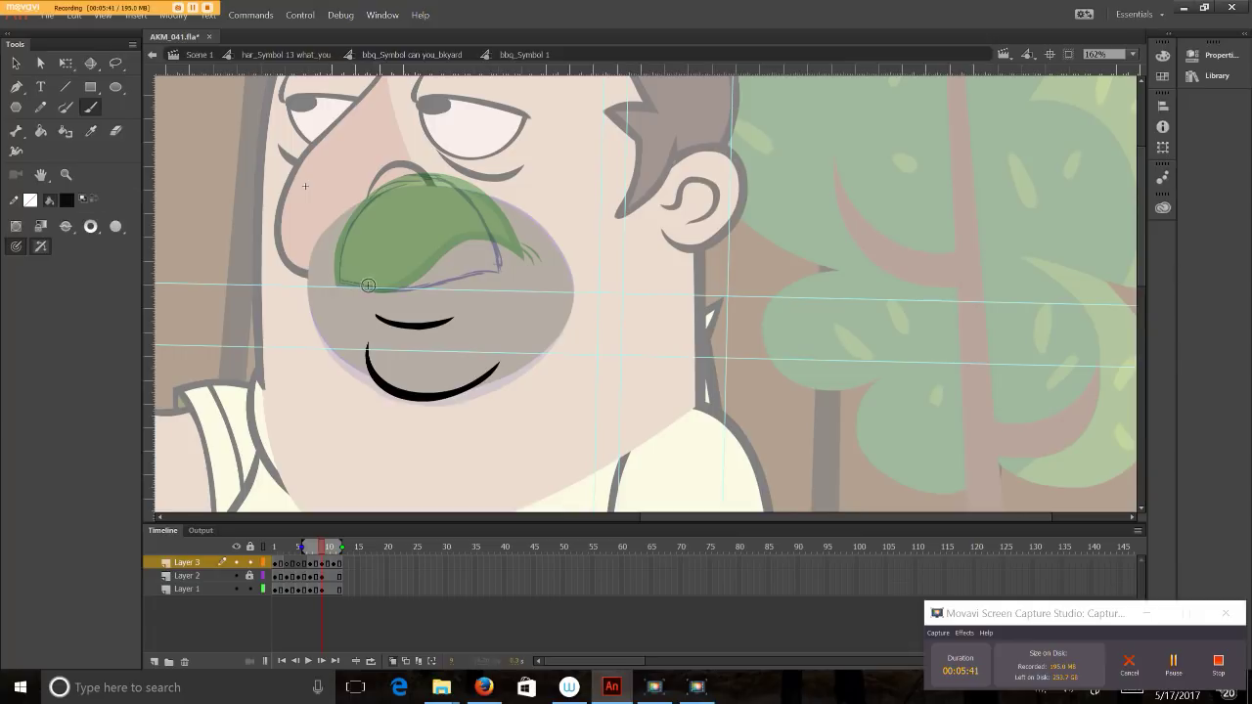
pyautogui.moveTo(341, 279)
pyautogui.mouseDown()
pyautogui.moveTo(407, 284)
pyautogui.moveTo(481, 244)
pyautogui.moveTo(499, 256)
pyautogui.moveTo(452, 257)
pyautogui.moveTo(499, 257)
pyautogui.mouseUp()
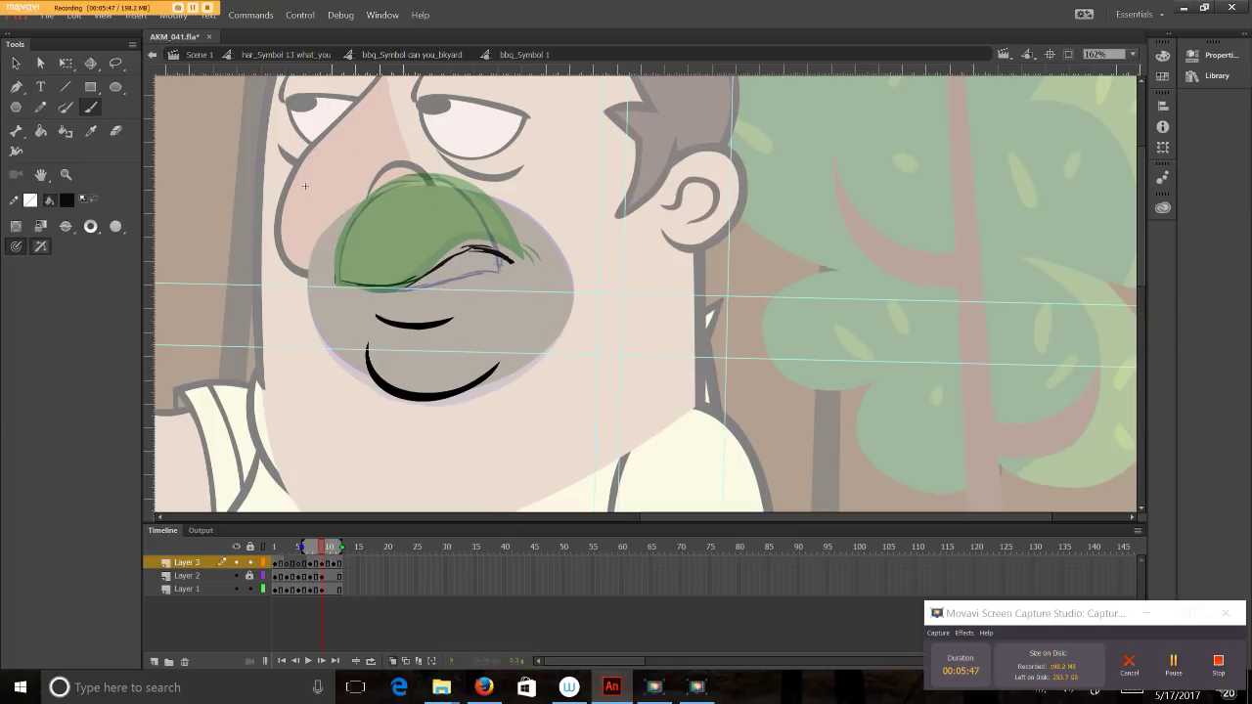
pyautogui.moveTo(338, 282)
pyautogui.mouseDown()
pyautogui.moveTo(367, 203)
pyautogui.moveTo(399, 180)
pyautogui.moveTo(445, 178)
pyautogui.moveTo(496, 222)
pyautogui.moveTo(512, 254)
pyautogui.moveTo(536, 260)
pyautogui.mouseUp()
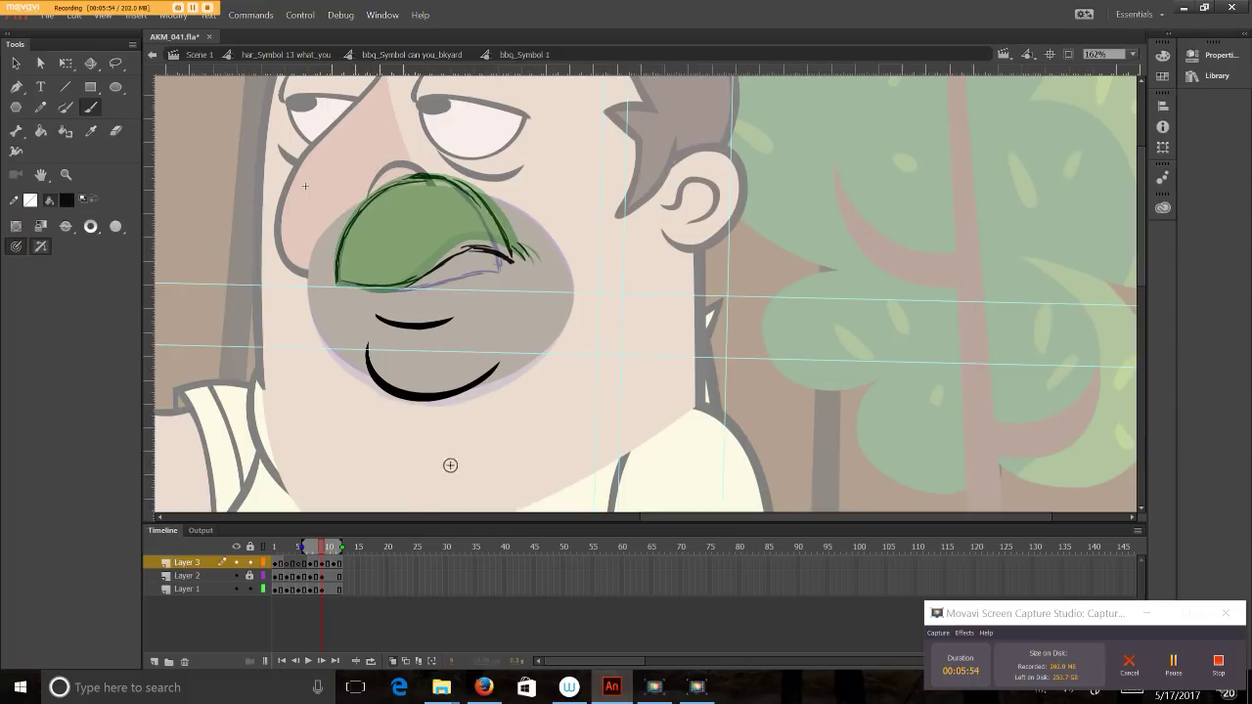
pyautogui.click(391, 661)
pyautogui.press('Return')
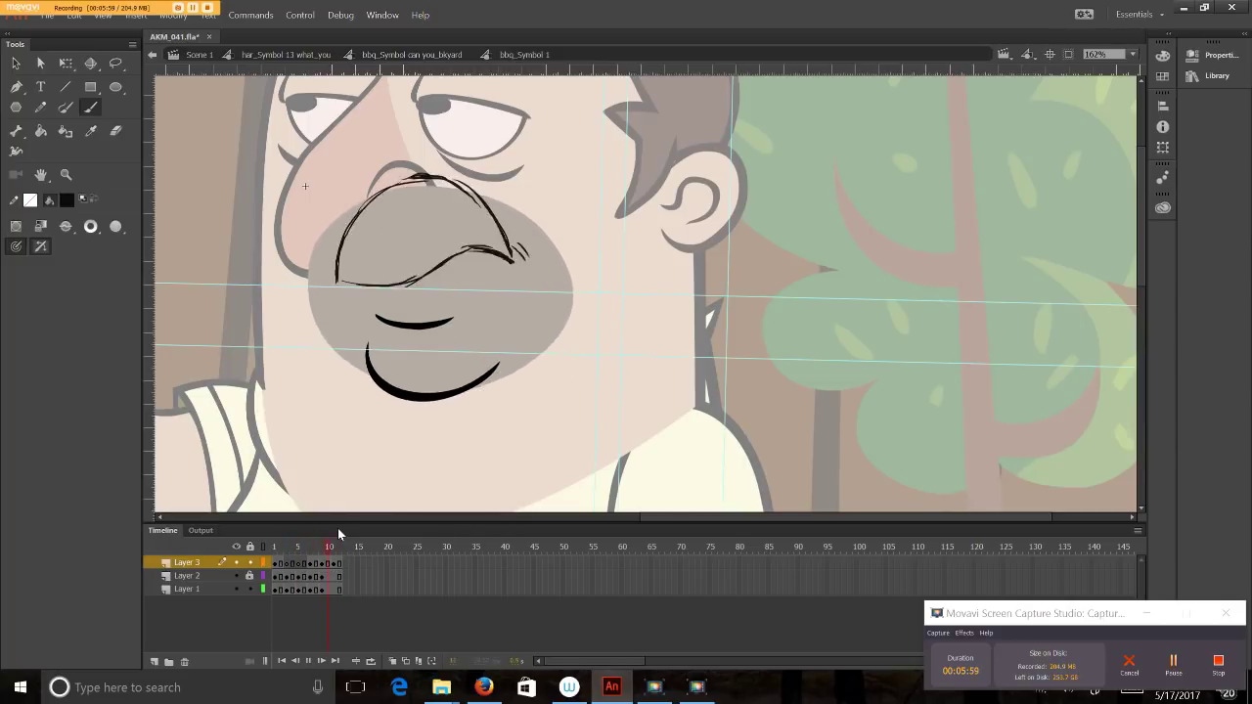
pyautogui.press('Return')
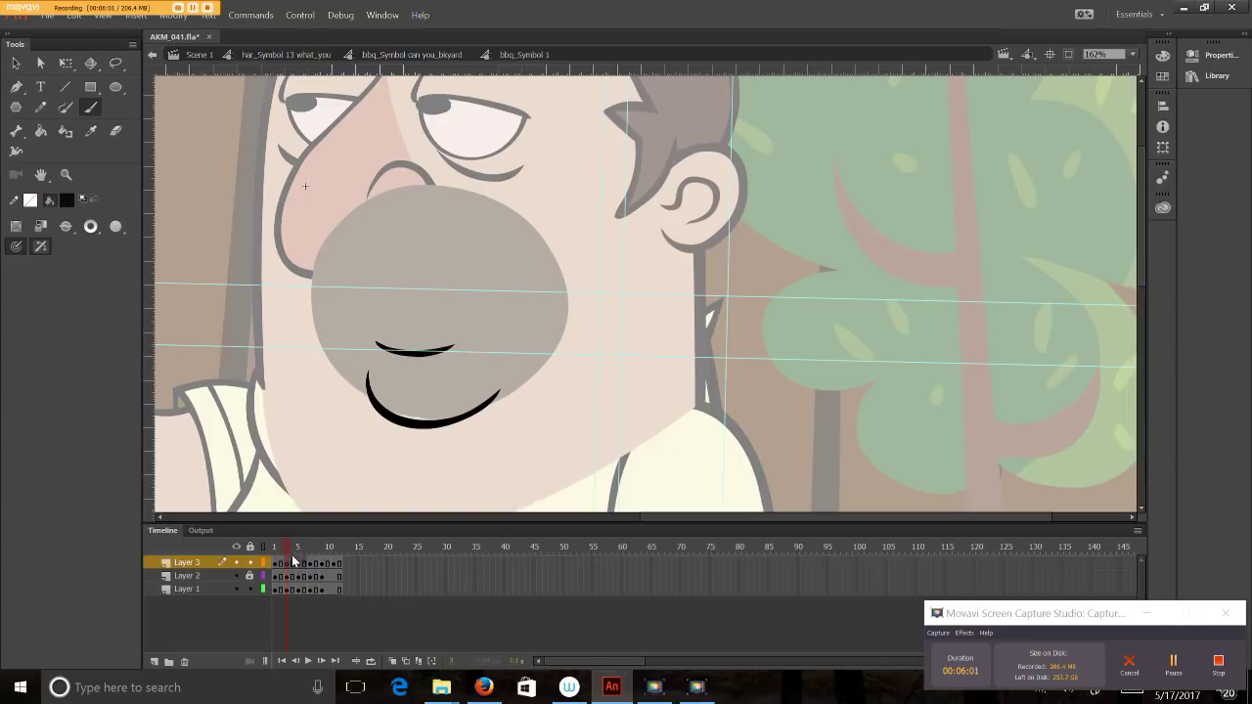
# - Using onion skinning as a guide, sketch a dome-shaped moustache outline with a nearly flat base on frame 3 of Layer 3
pyautogui.click(391, 661)
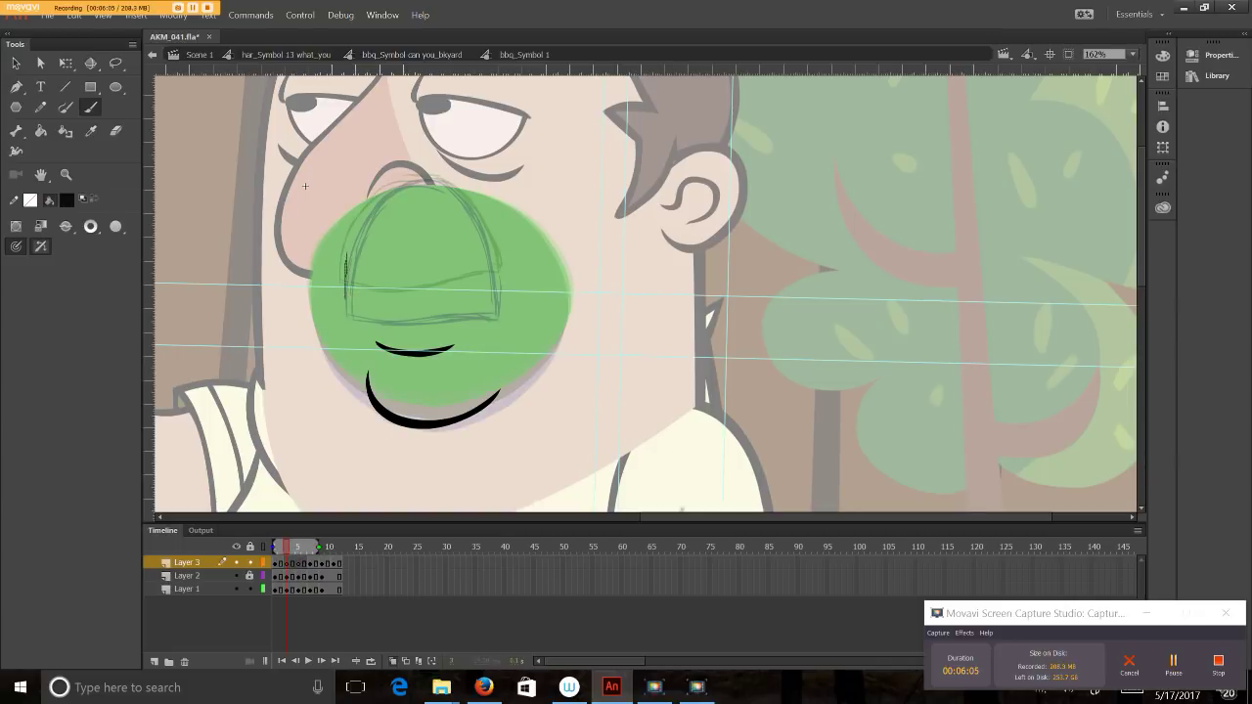
pyautogui.moveTo(347, 257)
pyautogui.mouseDown()
pyautogui.moveTo(360, 218)
pyautogui.moveTo(391, 192)
pyautogui.moveTo(433, 186)
pyautogui.moveTo(465, 200)
pyautogui.moveTo(497, 289)
pyautogui.mouseUp()
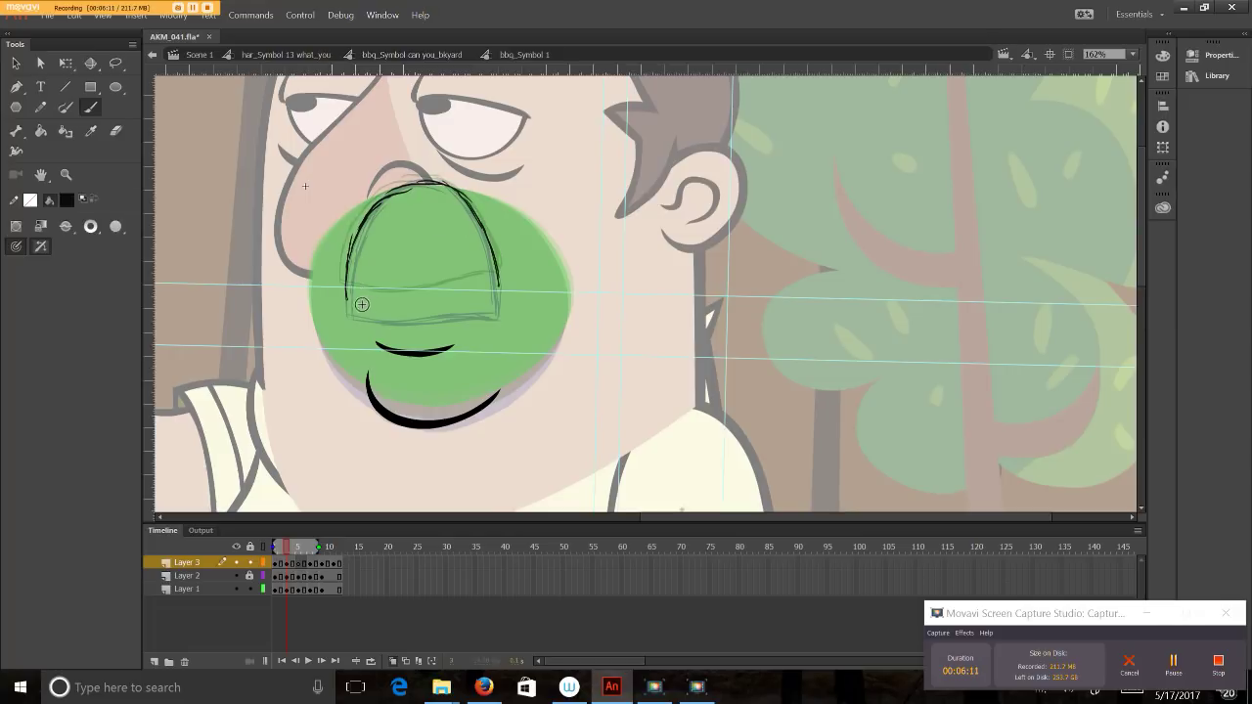
pyautogui.click(277, 564)
pyautogui.click(286, 564)
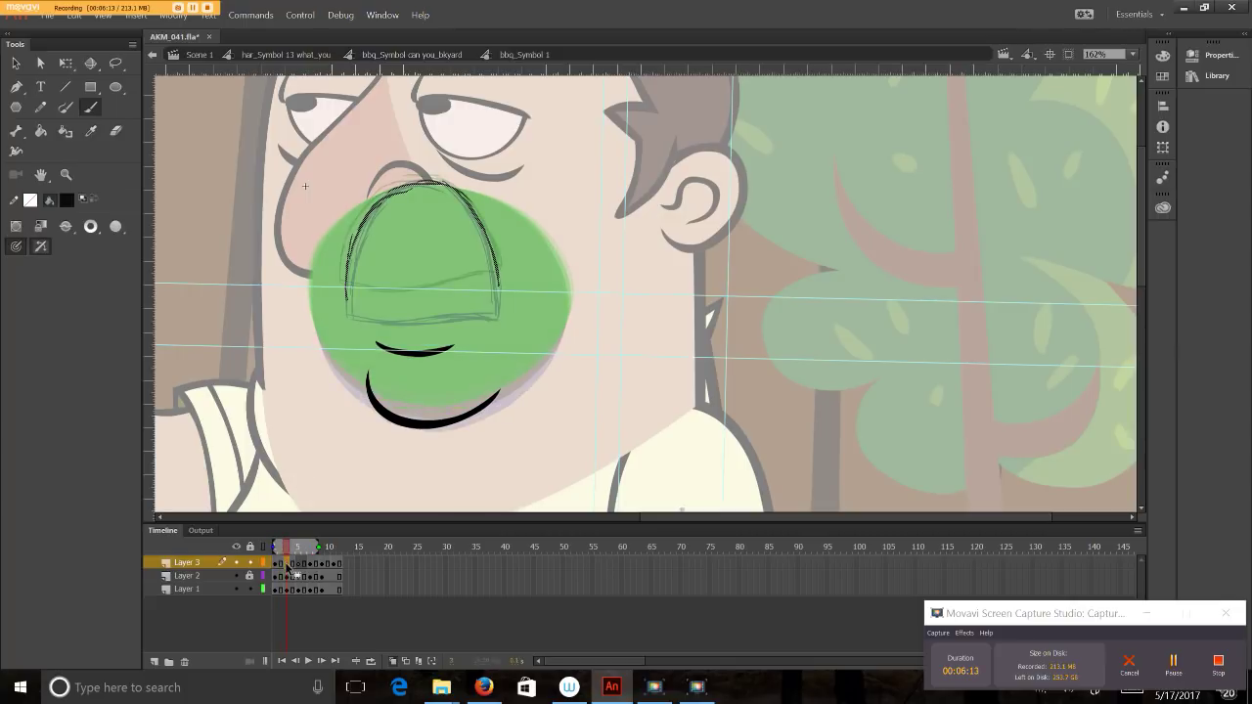
pyautogui.click(349, 307)
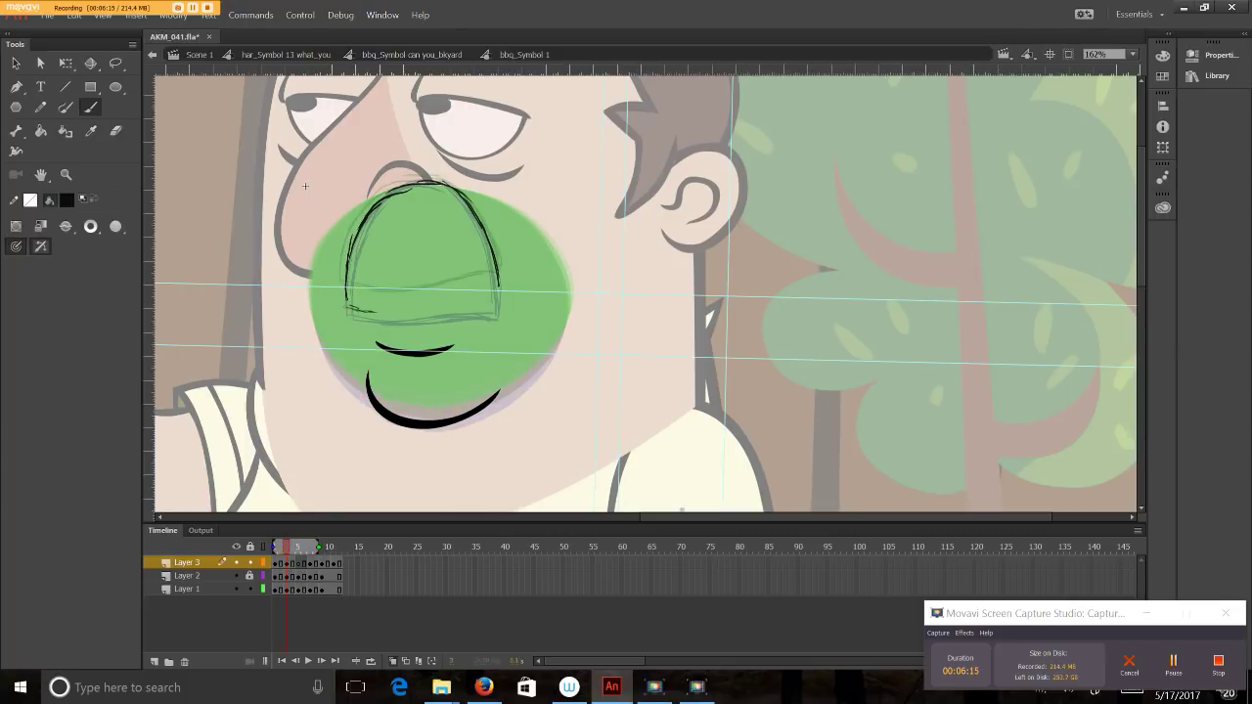
pyautogui.moveTo(346, 309); pyautogui.dragTo(493, 305)
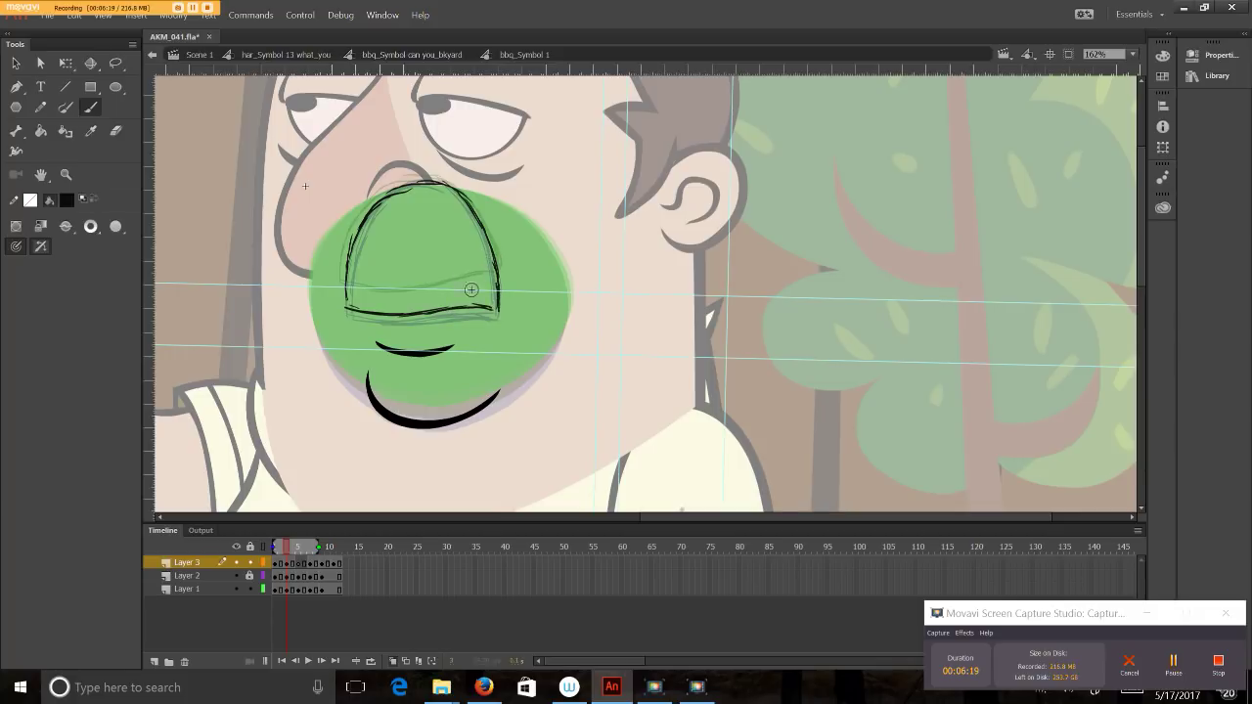
# - Narrow the onion skin range on frame 5, sketch a shorter domed moustache with a gently wavy base, and turn off onion skinning
pyautogui.click(298, 563)
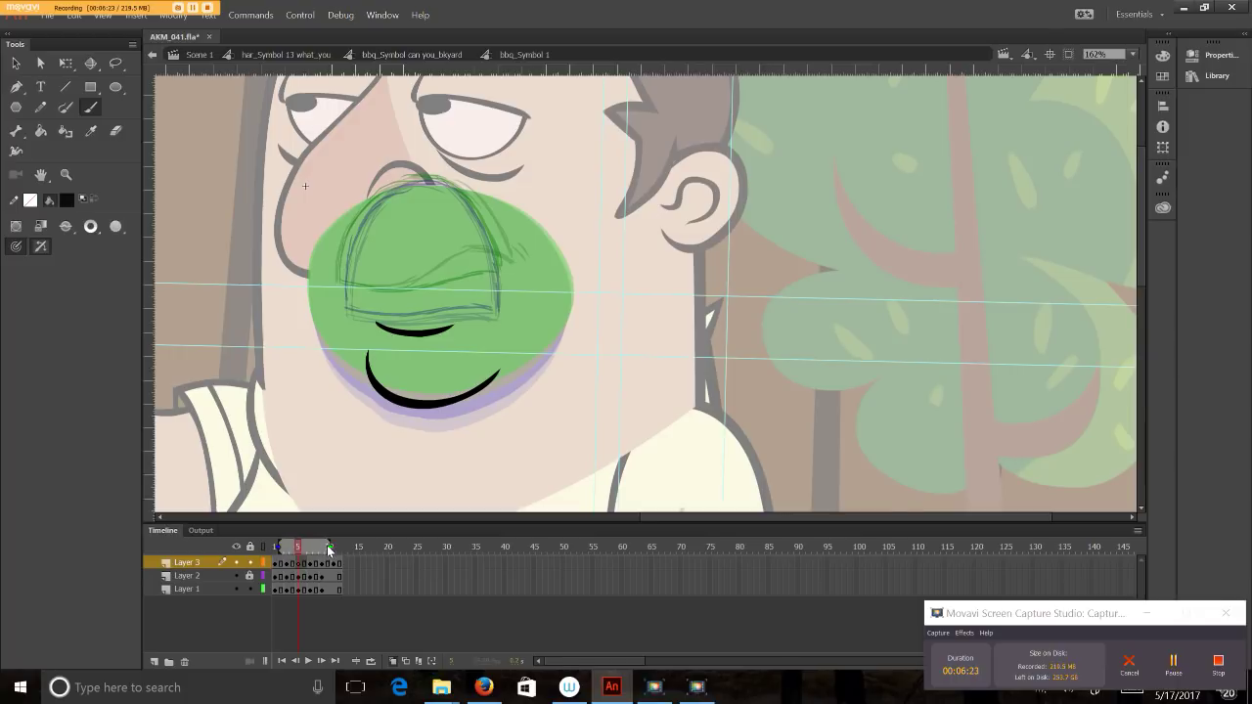
pyautogui.moveTo(327, 548); pyautogui.dragTo(285, 547)
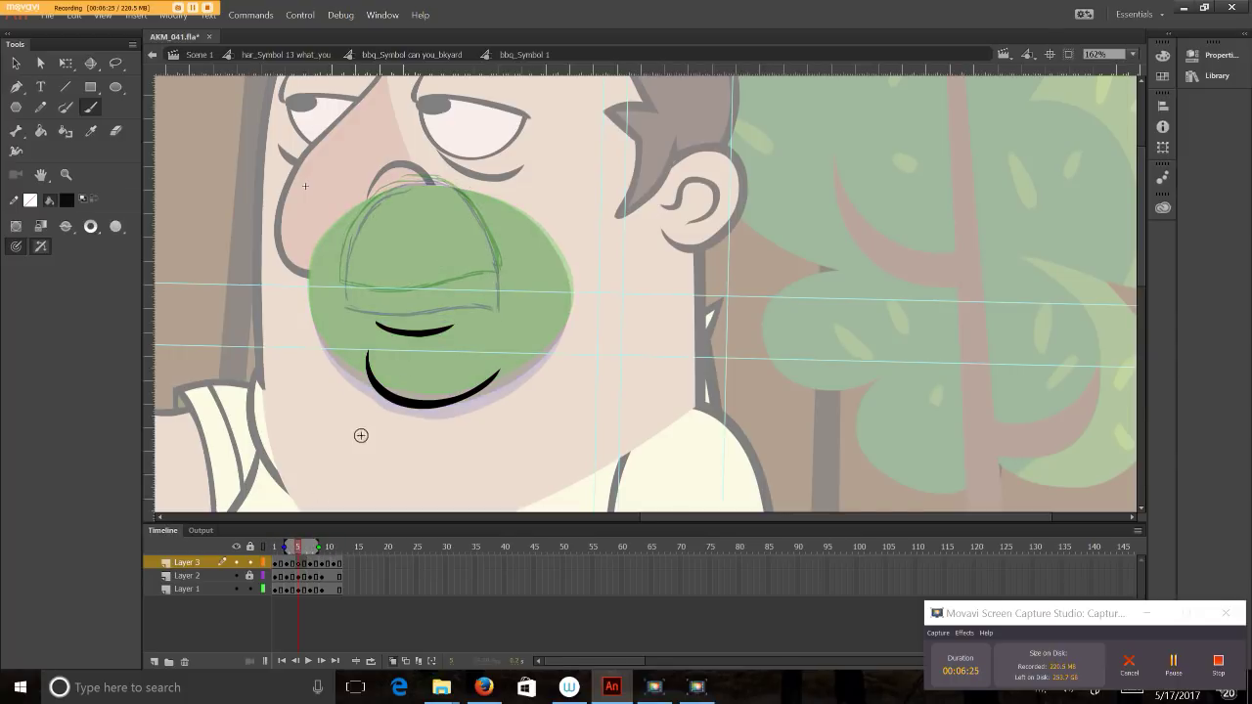
pyautogui.moveTo(339, 291)
pyautogui.mouseDown()
pyautogui.moveTo(481, 290)
pyautogui.moveTo(469, 286)
pyautogui.mouseUp()
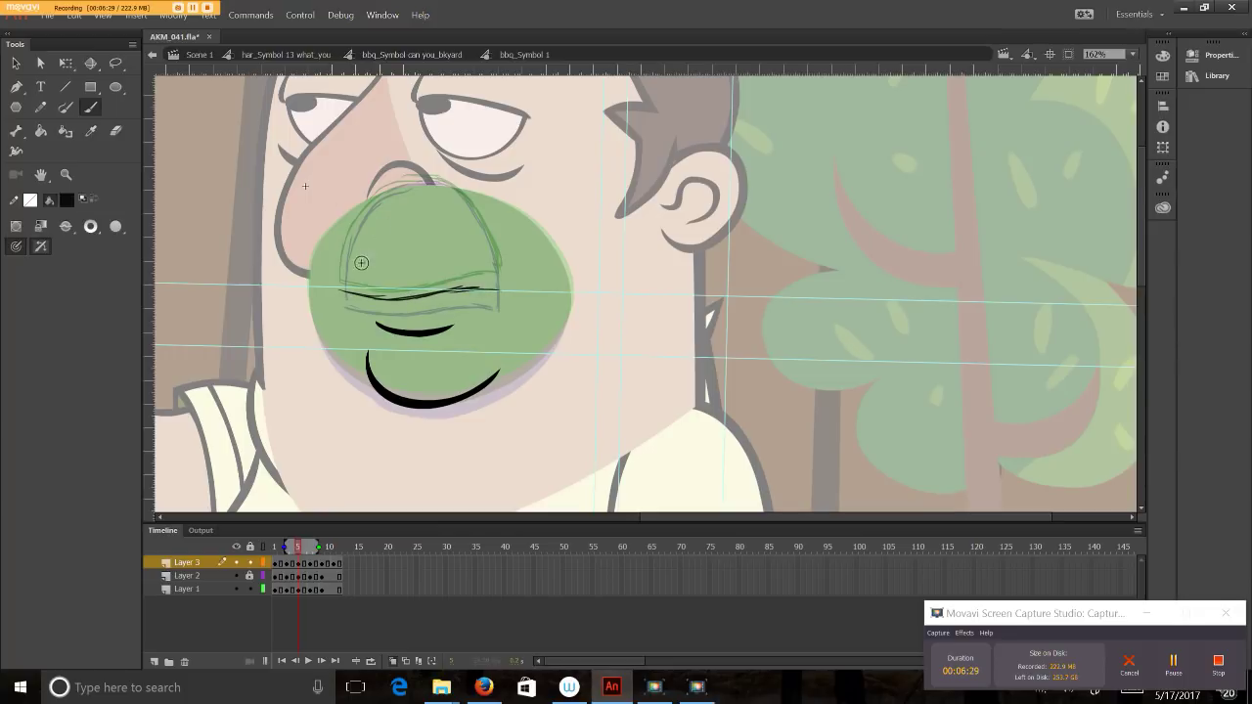
pyautogui.moveTo(342, 287)
pyautogui.mouseDown()
pyautogui.moveTo(345, 239)
pyautogui.moveTo(383, 194)
pyautogui.moveTo(445, 186)
pyautogui.moveTo(418, 184)
pyautogui.moveTo(494, 240)
pyautogui.moveTo(499, 288)
pyautogui.mouseUp()
pyautogui.click(392, 661)
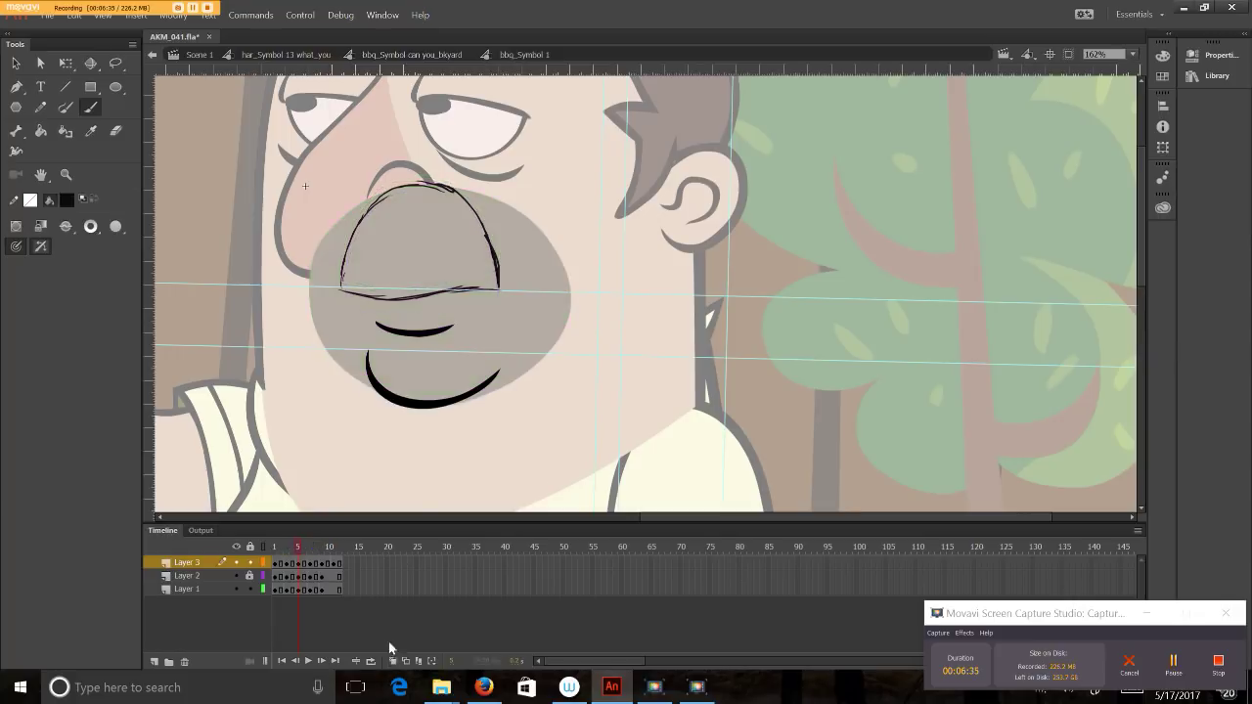
# - Play back the mouth symbol and scrub through its frames with the whole face in view to review the moustache sketches
pyautogui.press('Return')
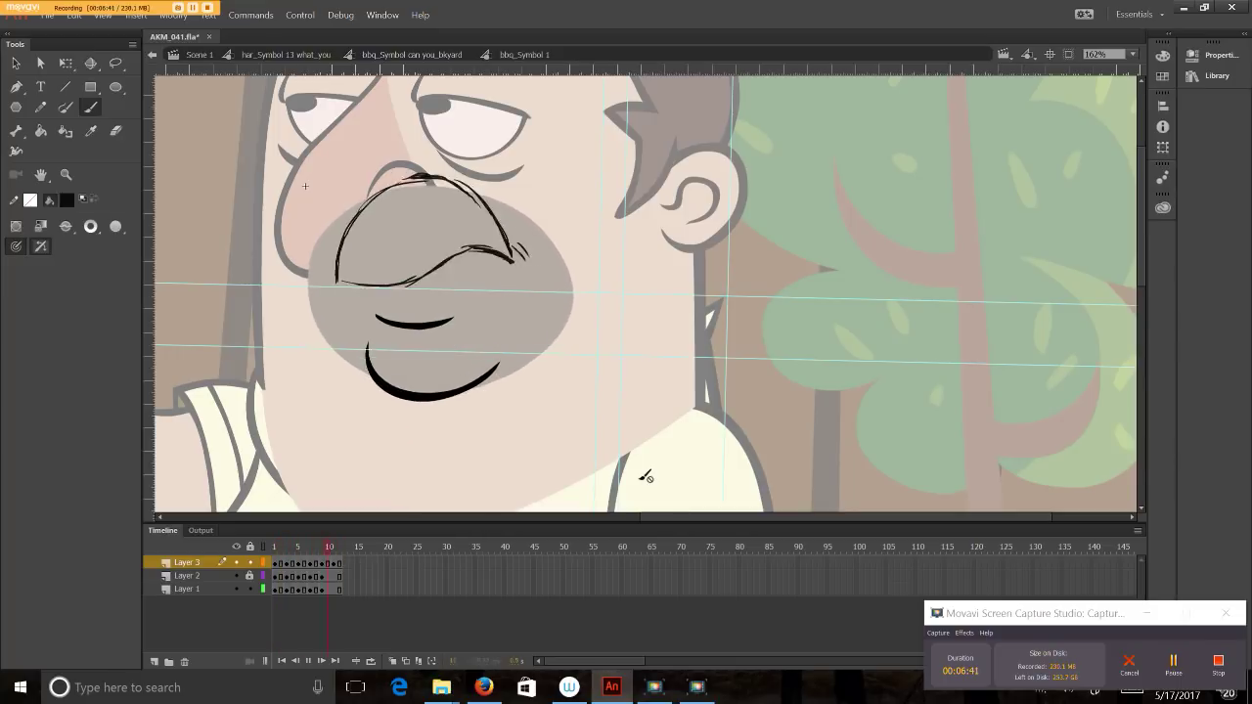
pyautogui.press('Return')
pyautogui.hotkey('ctrl', '=')
pyautogui.click(329, 548)
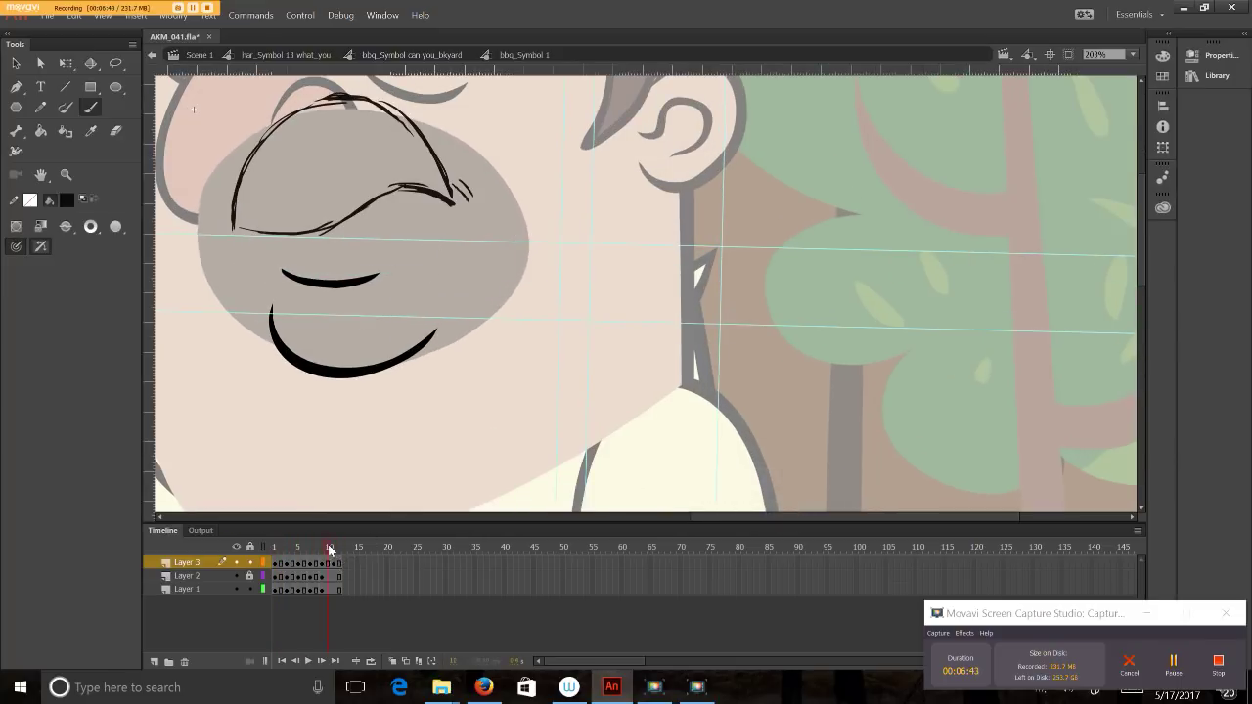
pyautogui.click(278, 553)
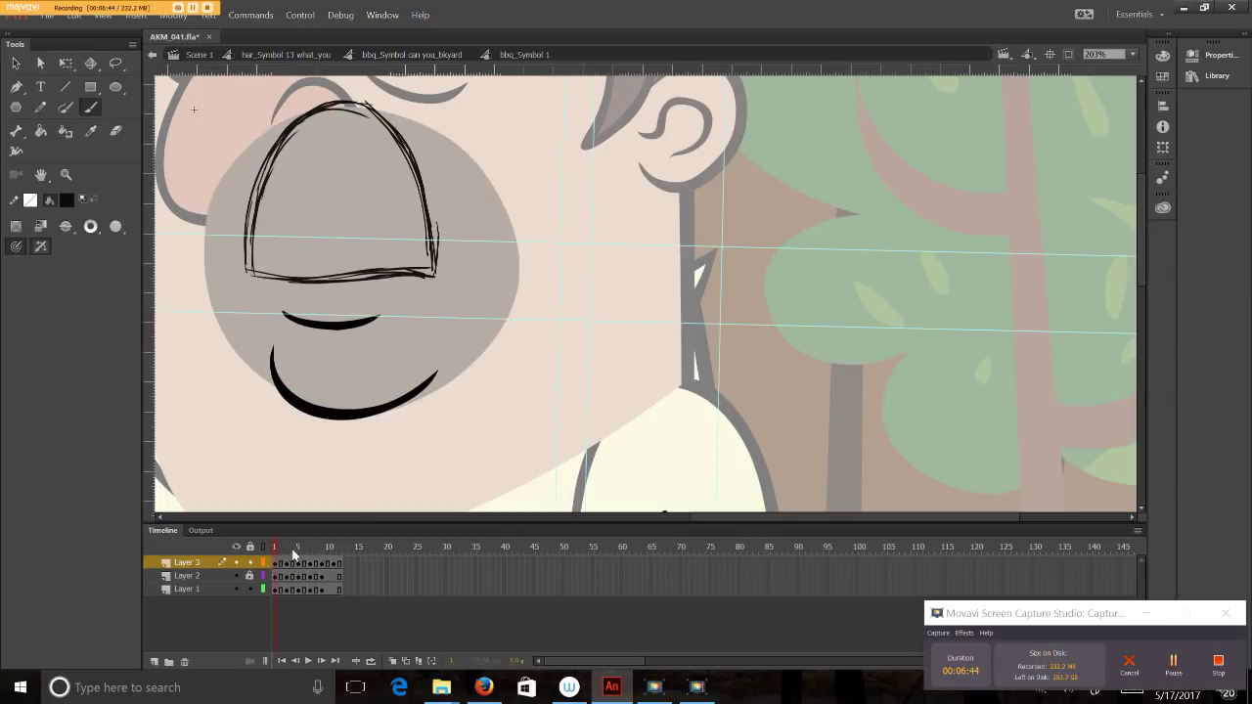
pyautogui.click(66, 175)
pyautogui.keyDown('alt'); pyautogui.click(533, 287); pyautogui.keyUp('alt')
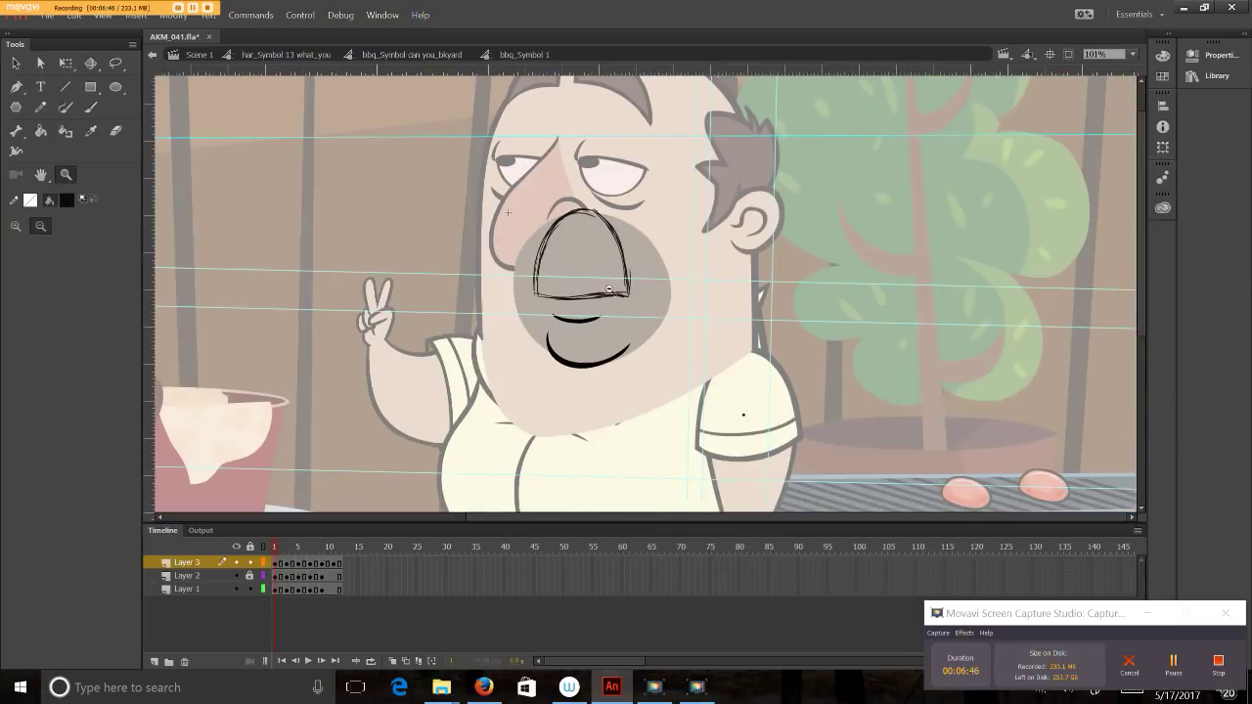
pyautogui.click(1167, 653)
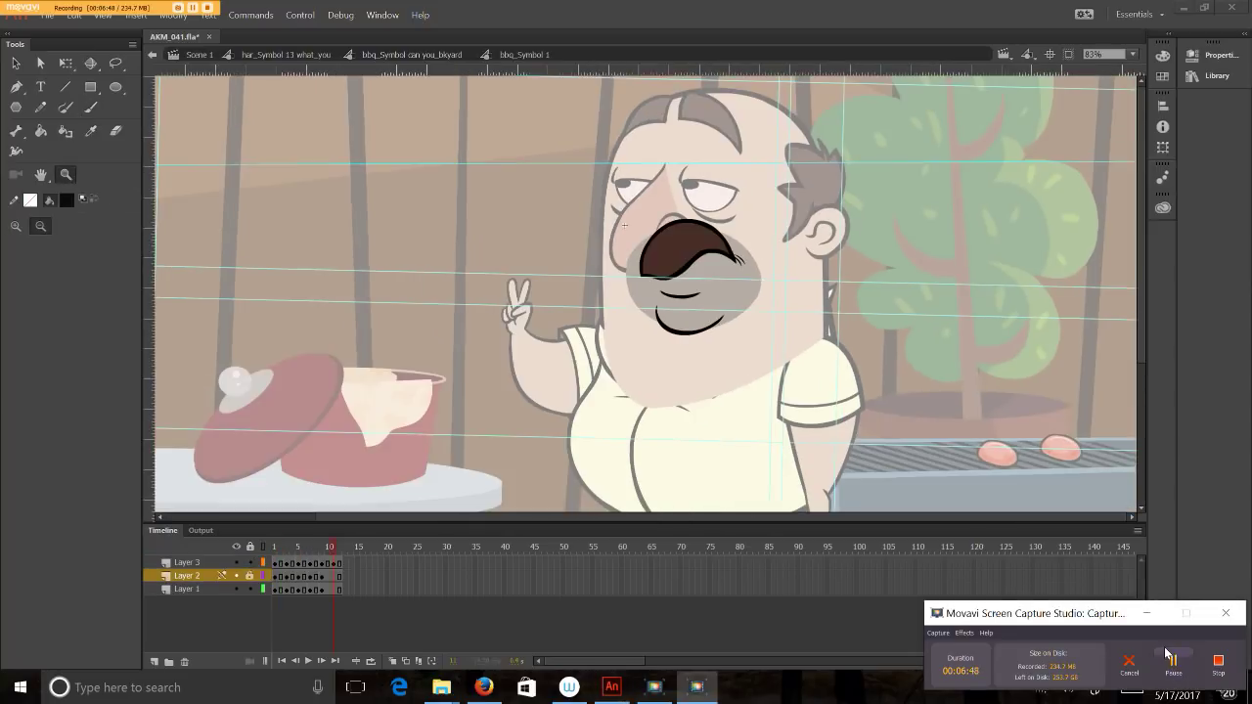
pyautogui.moveTo(564, 589); pyautogui.dragTo(315, 546)
pyautogui.hotkey('shift', 'F5')
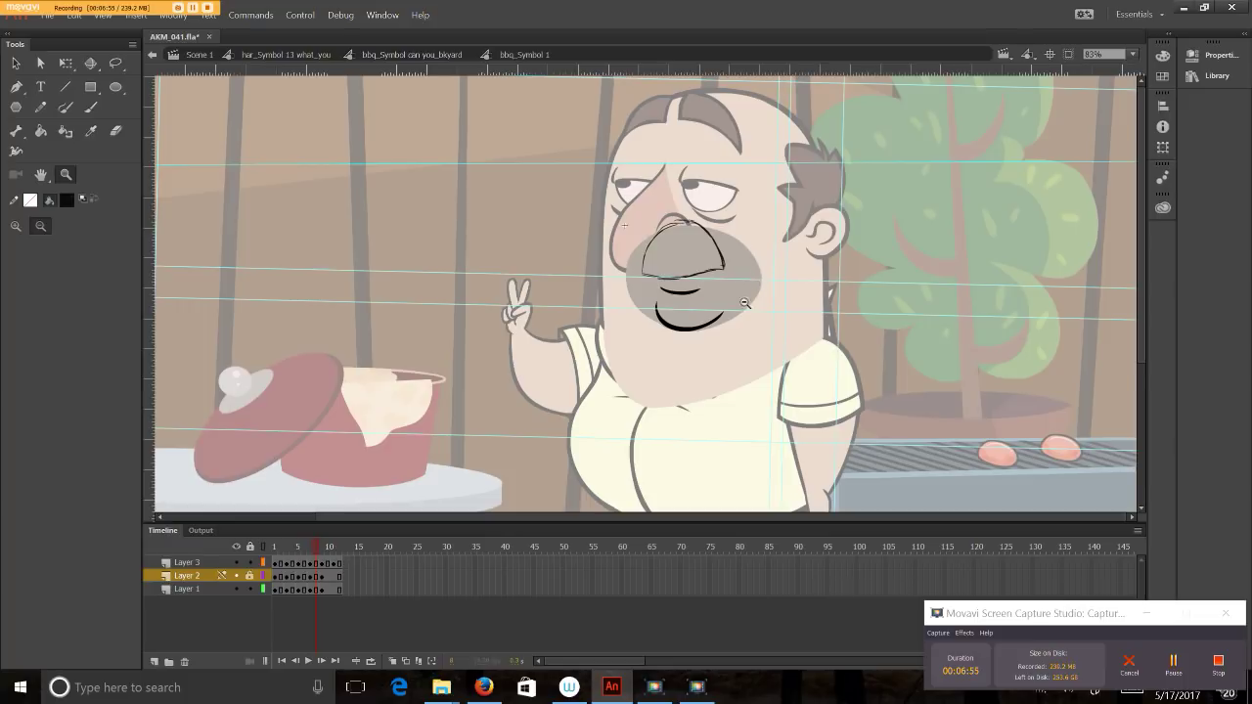
pyautogui.moveTo(315, 544); pyautogui.dragTo(322, 549)
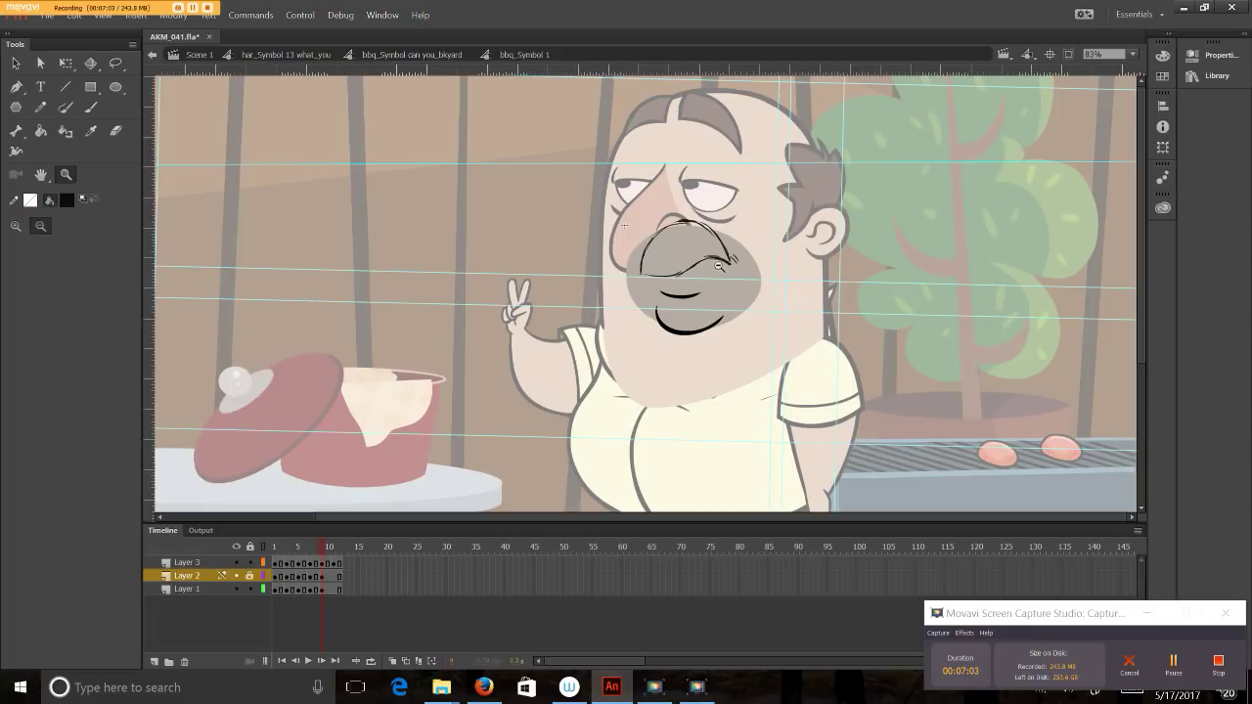
# - Move the frame 9 keyframes of Layers 1 and 2 to frame 13 and extend both layers to frame 14
pyautogui.click(329, 561)
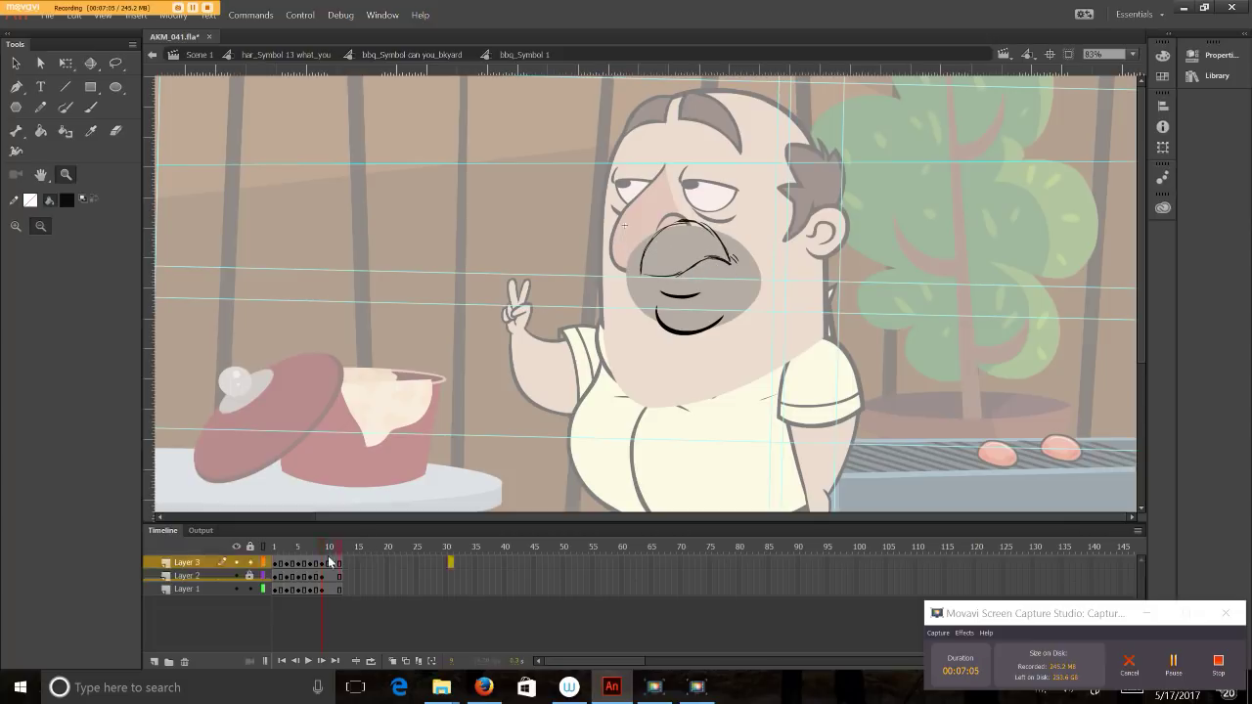
pyautogui.click(327, 589)
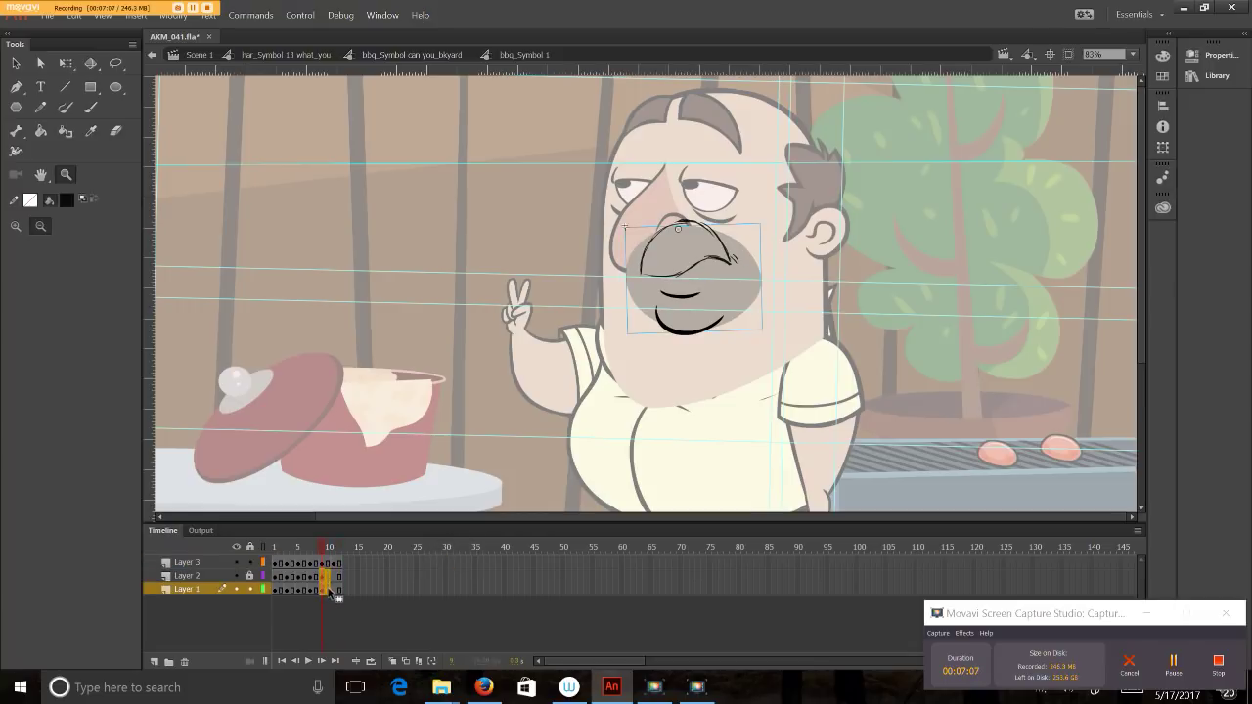
pyautogui.moveTo(329, 591); pyautogui.dragTo(352, 596)
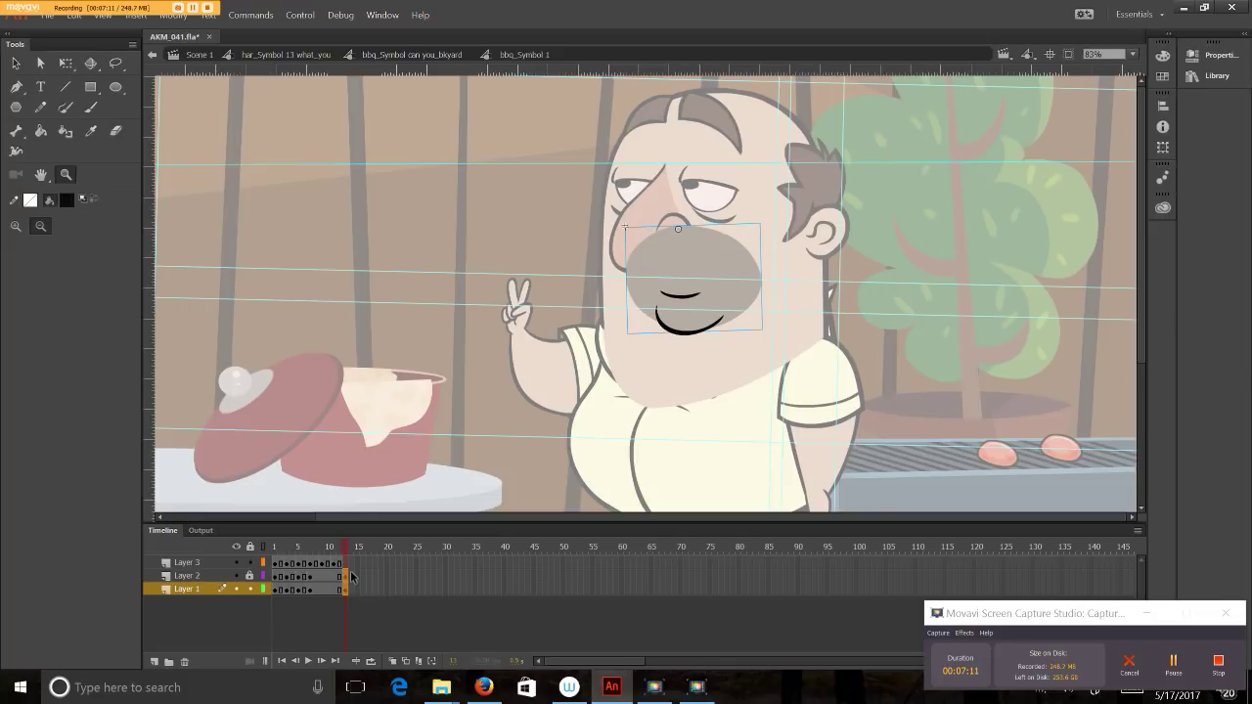
pyautogui.press('F5')
# - Insert a blank keyframe on frame 13 of Layer 3, extend the layer to frame 14, and scrub back to the filled moustache
pyautogui.click(345, 564)
pyautogui.click(348, 565)
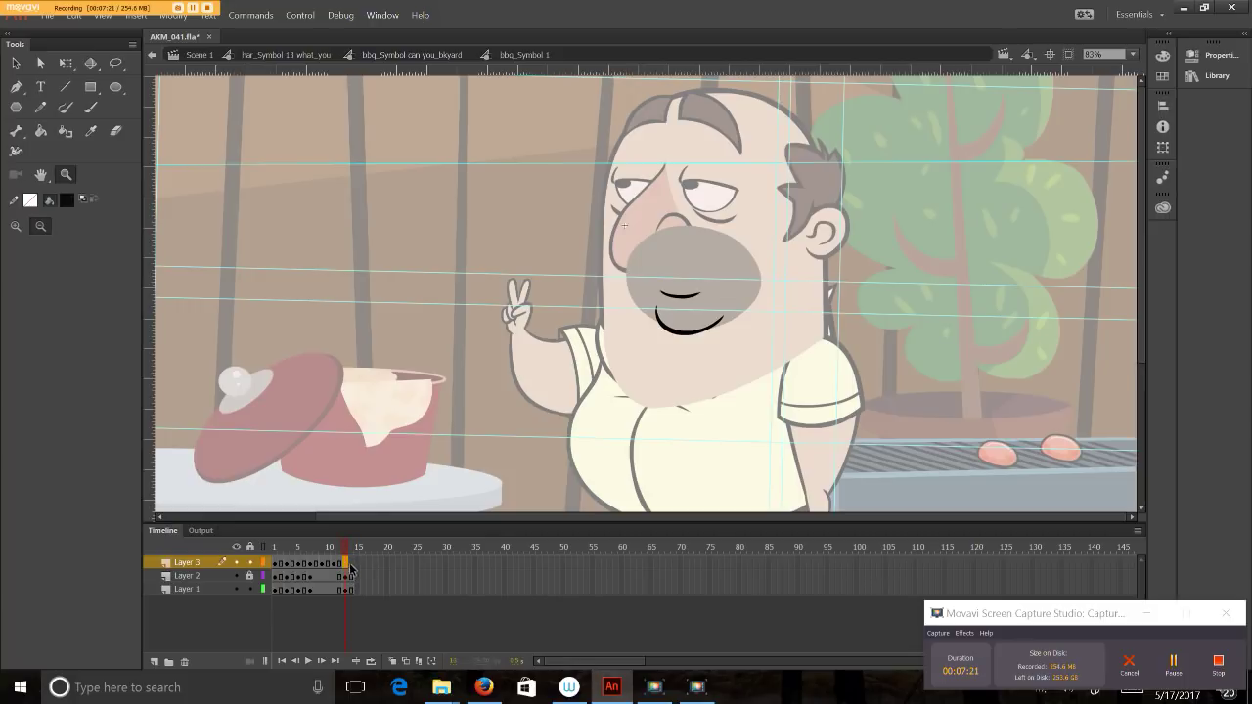
pyautogui.press('F7')
pyautogui.click(351, 564)
pyautogui.moveTo(348, 547)
pyautogui.mouseDown()
pyautogui.moveTo(307, 553)
pyautogui.moveTo(344, 550)
pyautogui.mouseUp()
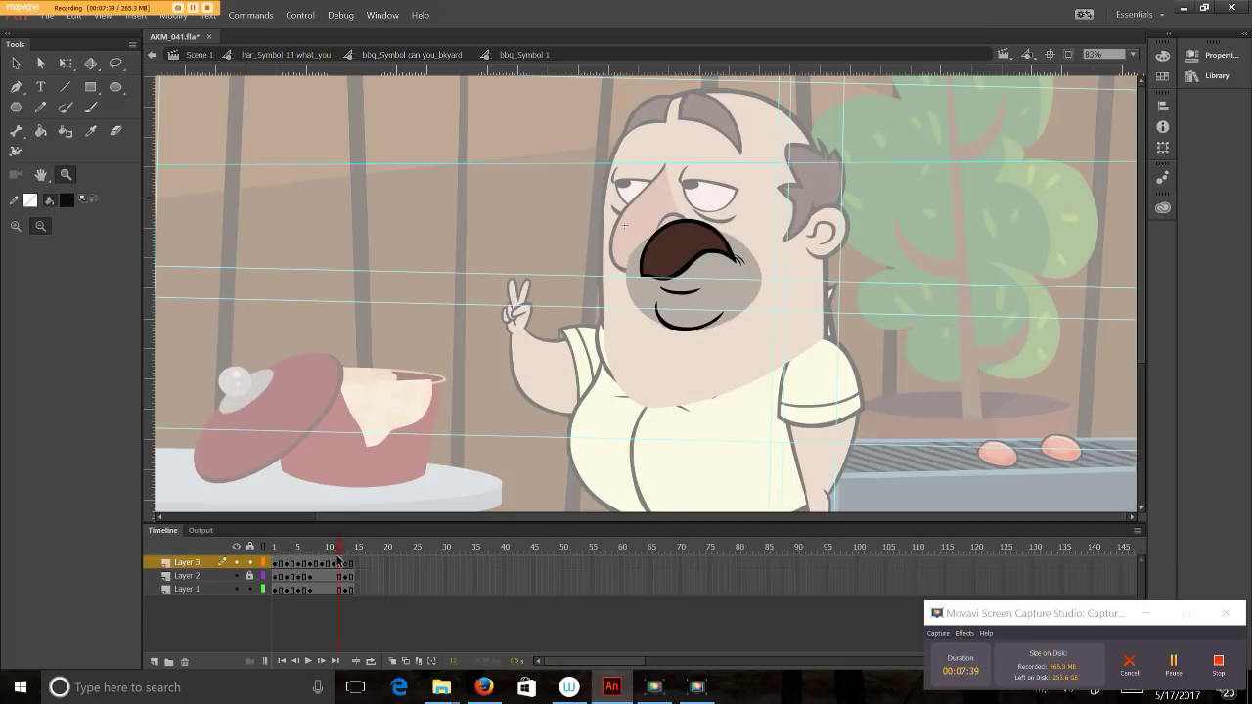
pyautogui.click(337, 563)
# - Copy the frame 2 pose of all three layers to frame 15
pyautogui.click(279, 565)
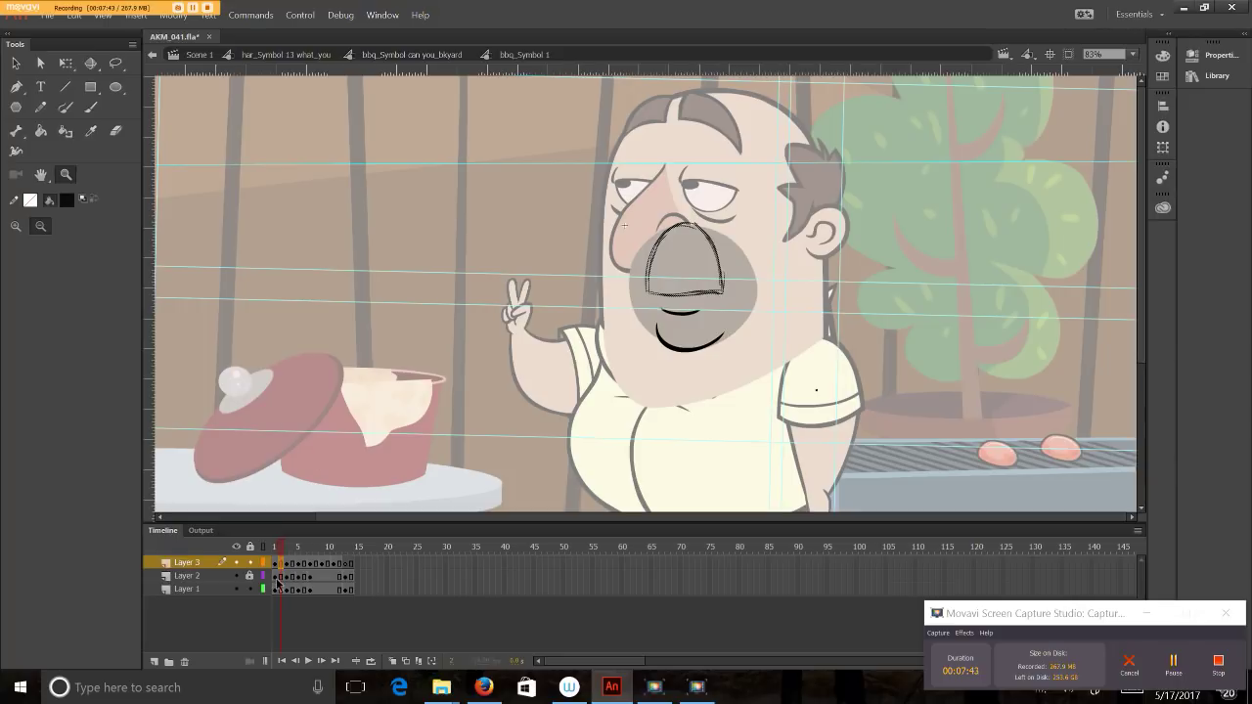
pyautogui.click(283, 589)
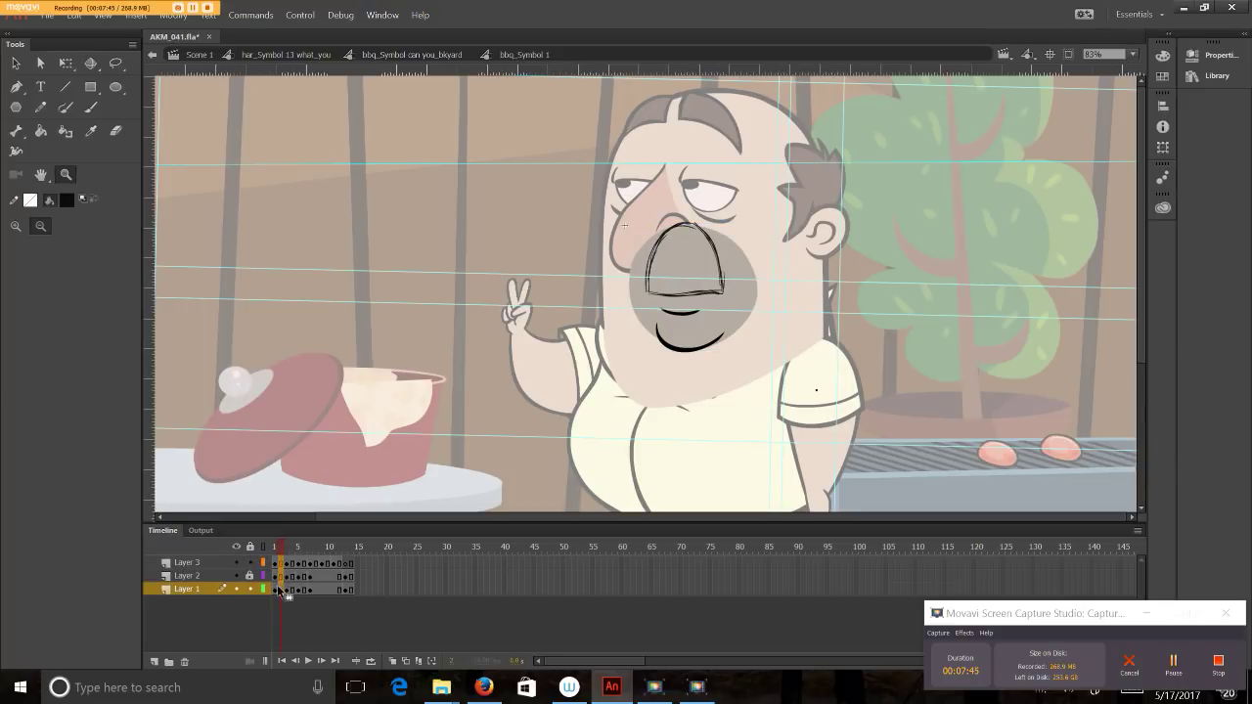
pyautogui.click(279, 587)
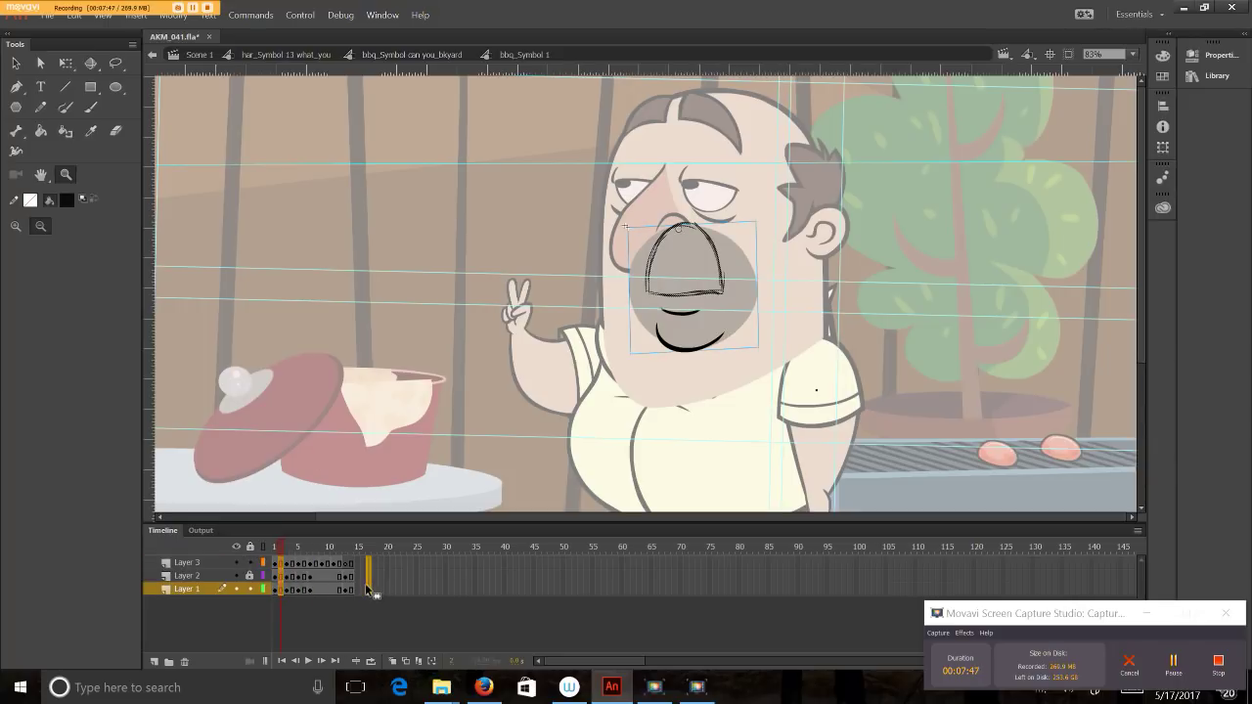
pyautogui.moveTo(368, 590); pyautogui.dragTo(358, 587)
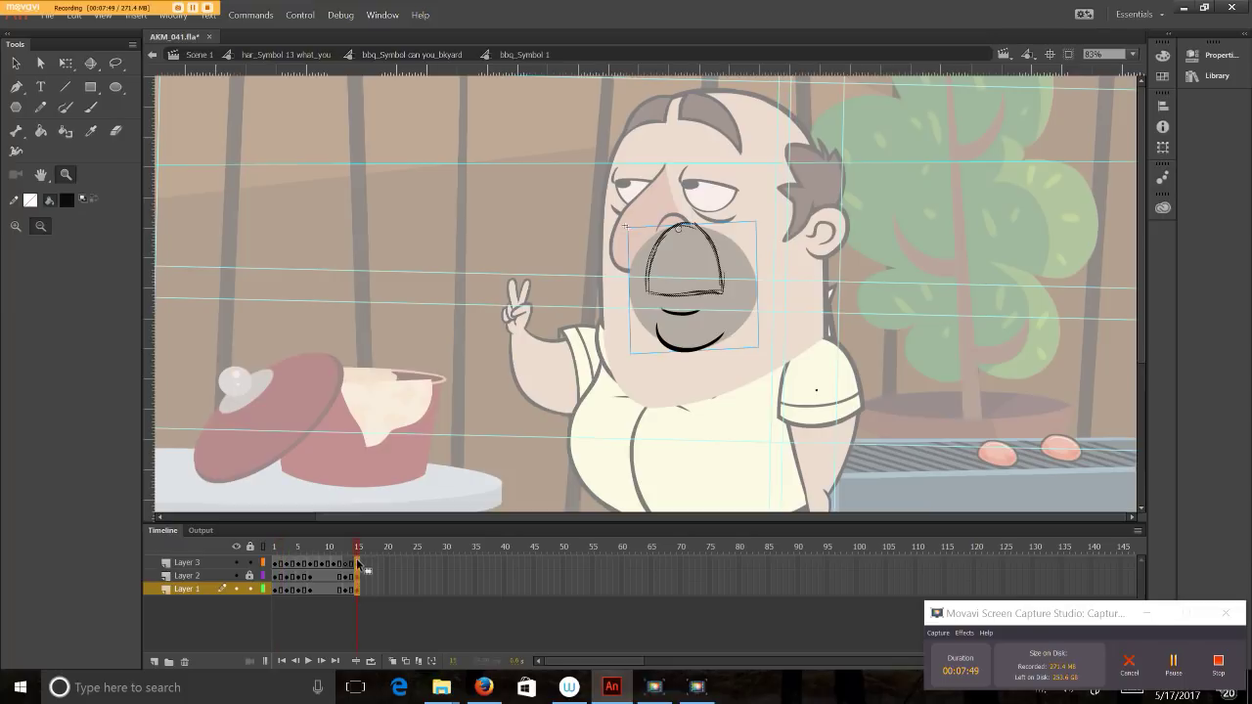
# - With onion skinning on, sketch an in-between moustache with a domed top, wavy base and small whisker strokes on frame 13 of Layer 3
pyautogui.click(345, 563)
pyautogui.click(393, 663)
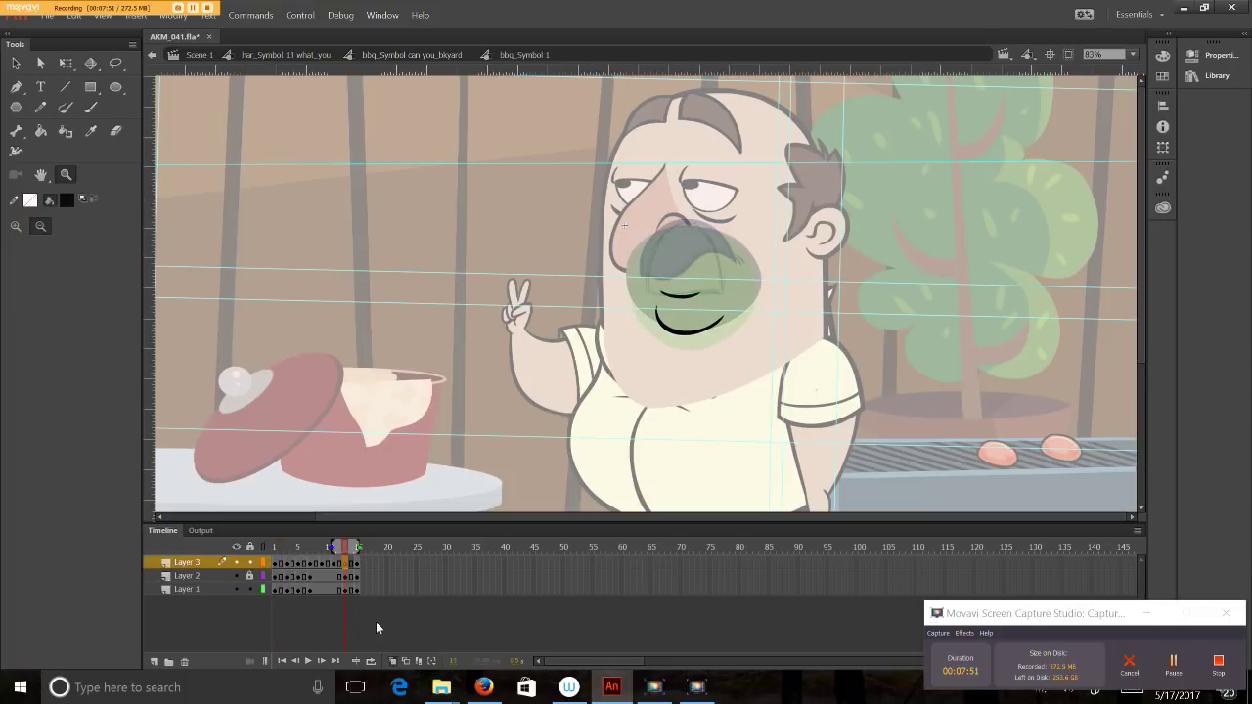
pyautogui.click(422, 473)
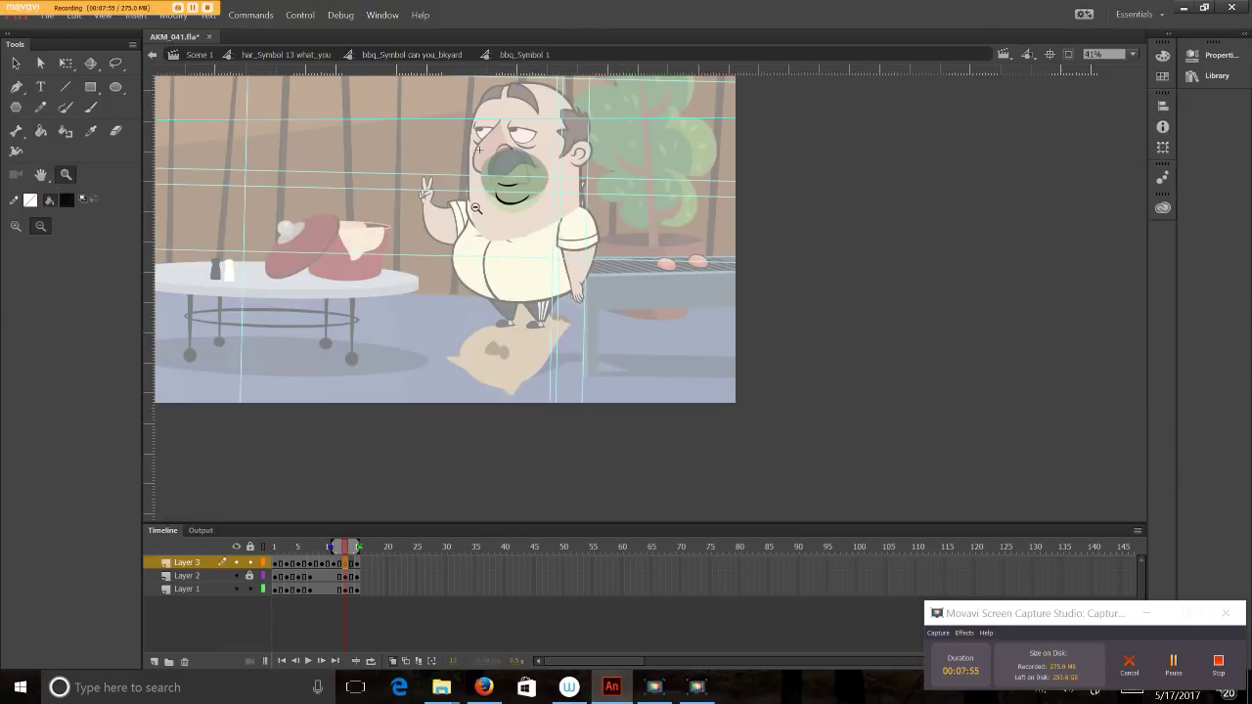
pyautogui.moveTo(472, 218); pyautogui.dragTo(599, 79)
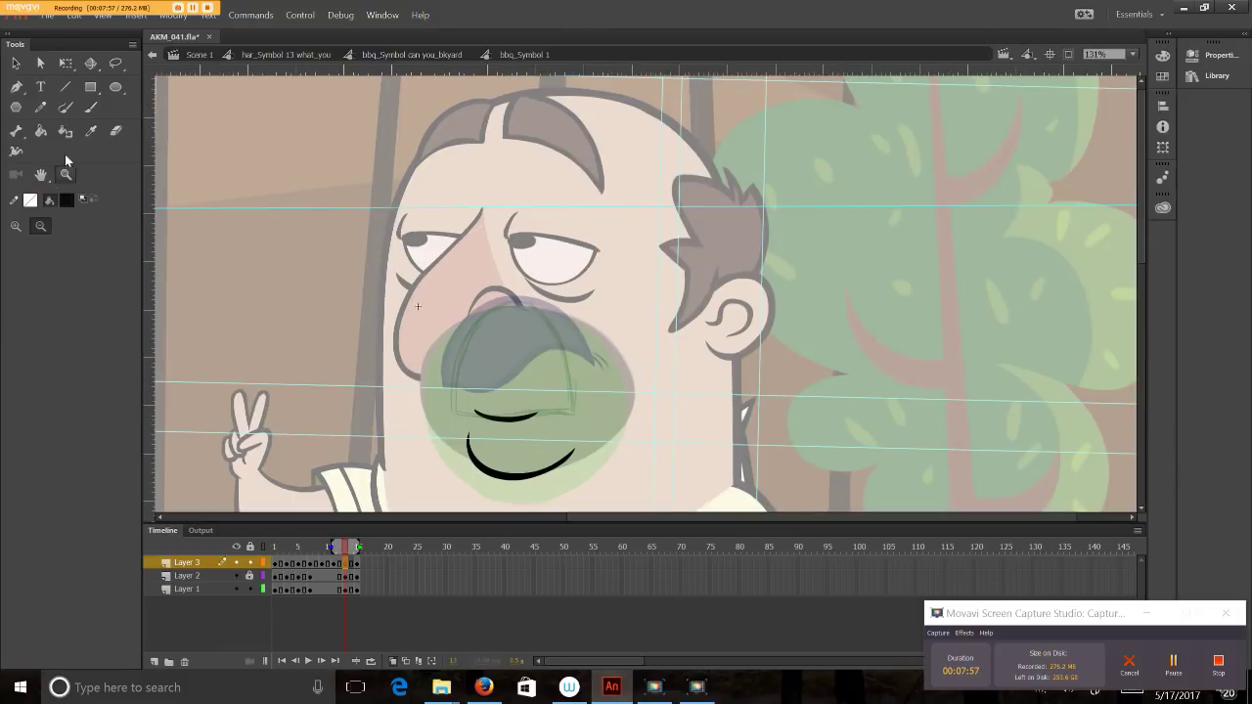
pyautogui.click(91, 109)
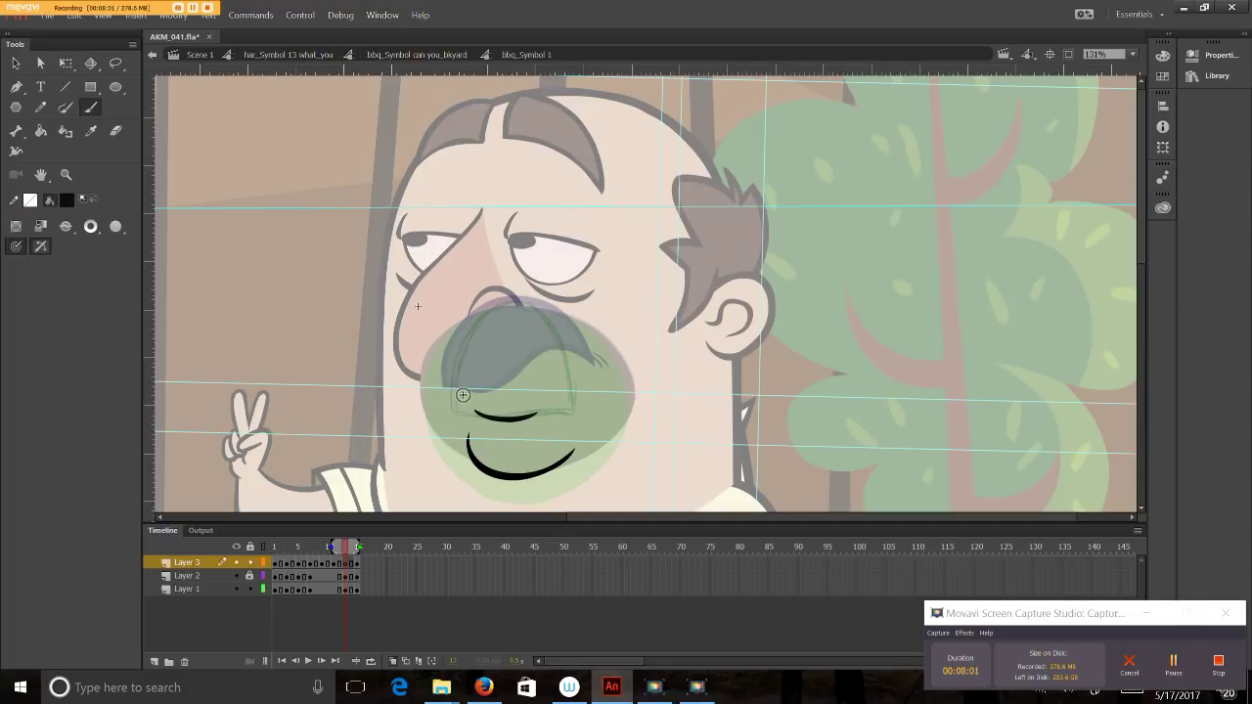
pyautogui.moveTo(450, 394)
pyautogui.mouseDown()
pyautogui.moveTo(499, 395)
pyautogui.moveTo(553, 363)
pyautogui.mouseUp()
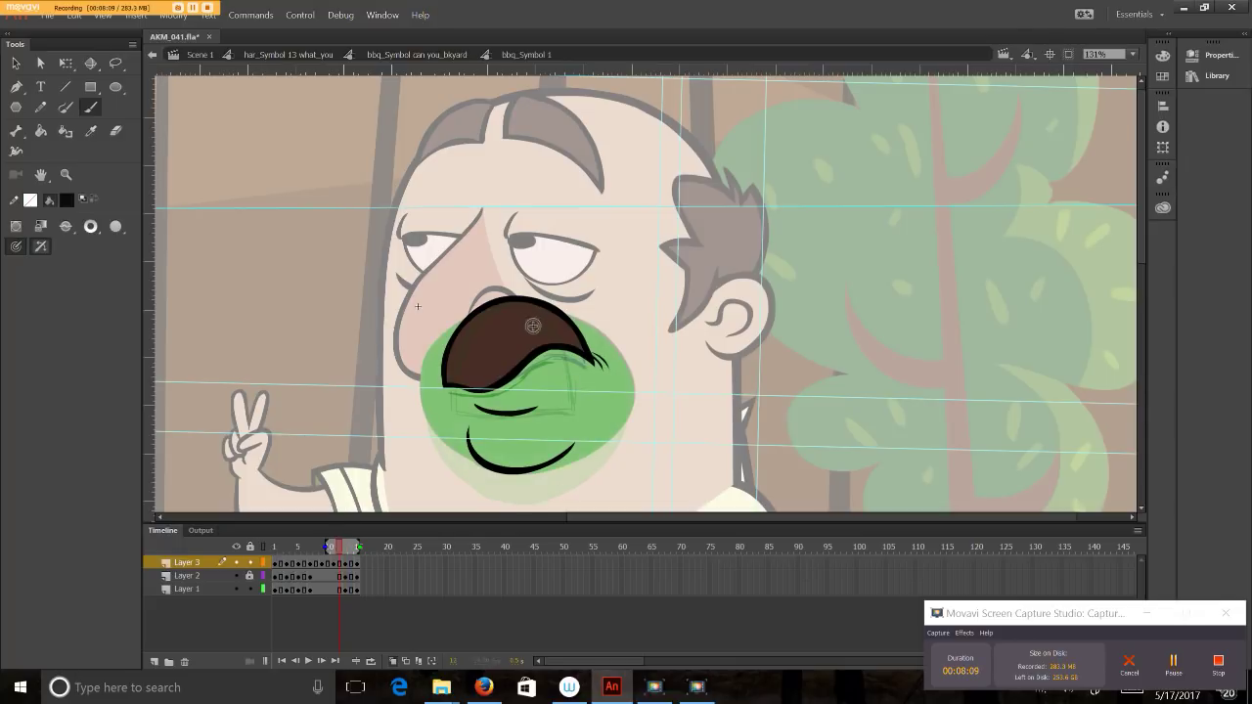
pyautogui.press('.')
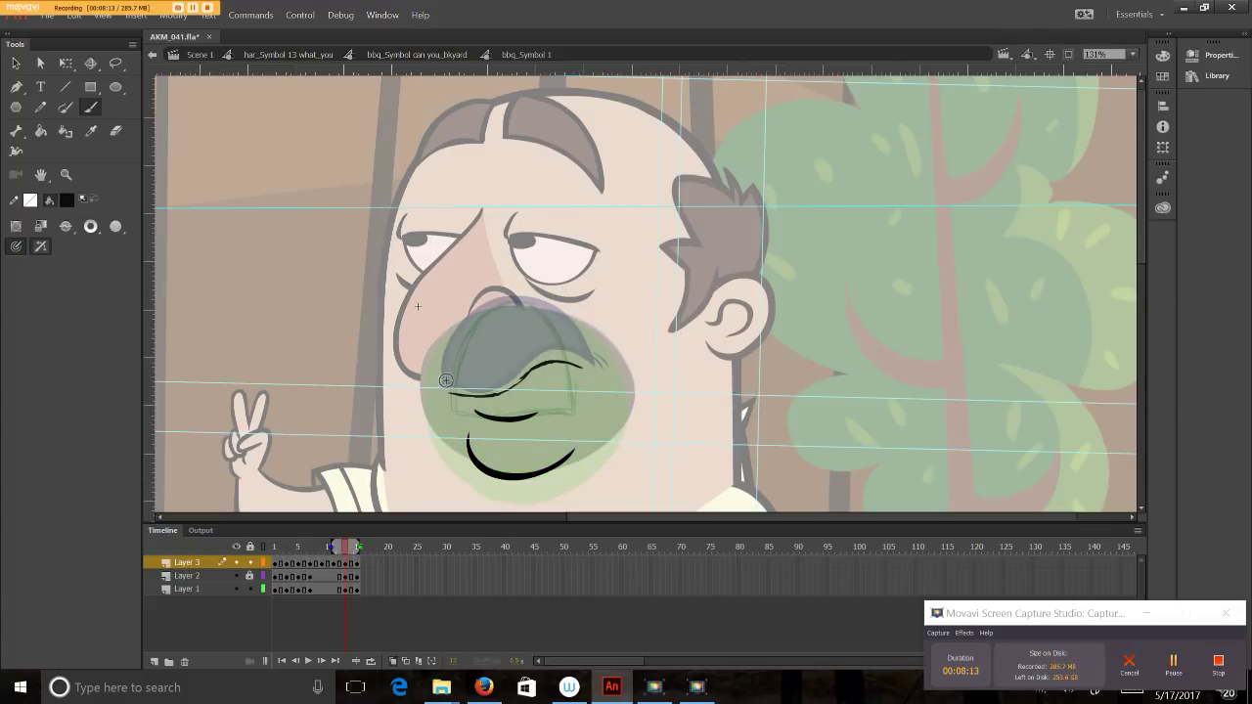
pyautogui.moveTo(448, 364)
pyautogui.mouseDown()
pyautogui.moveTo(480, 311)
pyautogui.moveTo(528, 303)
pyautogui.moveTo(597, 366)
pyautogui.mouseUp()
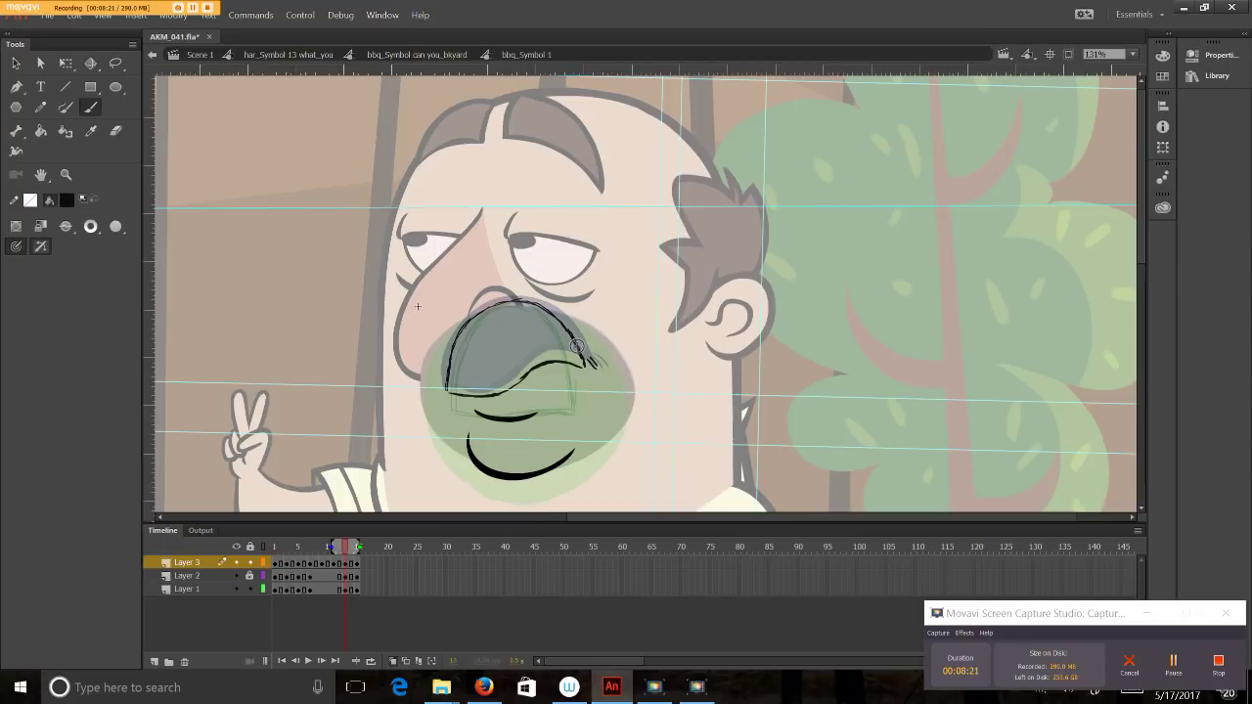
pyautogui.click(393, 662)
# - Remove frame 15 from all three layers
pyautogui.click(357, 565)
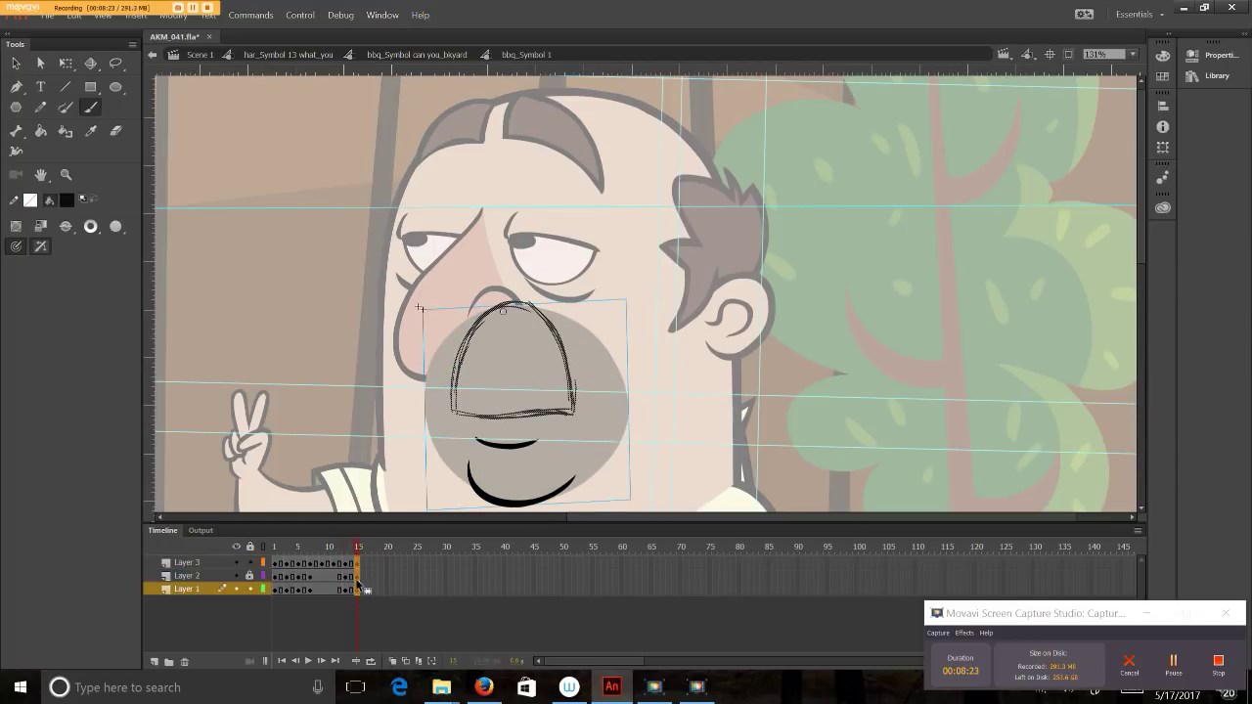
pyautogui.click(356, 578)
pyautogui.rightClick(356, 589)
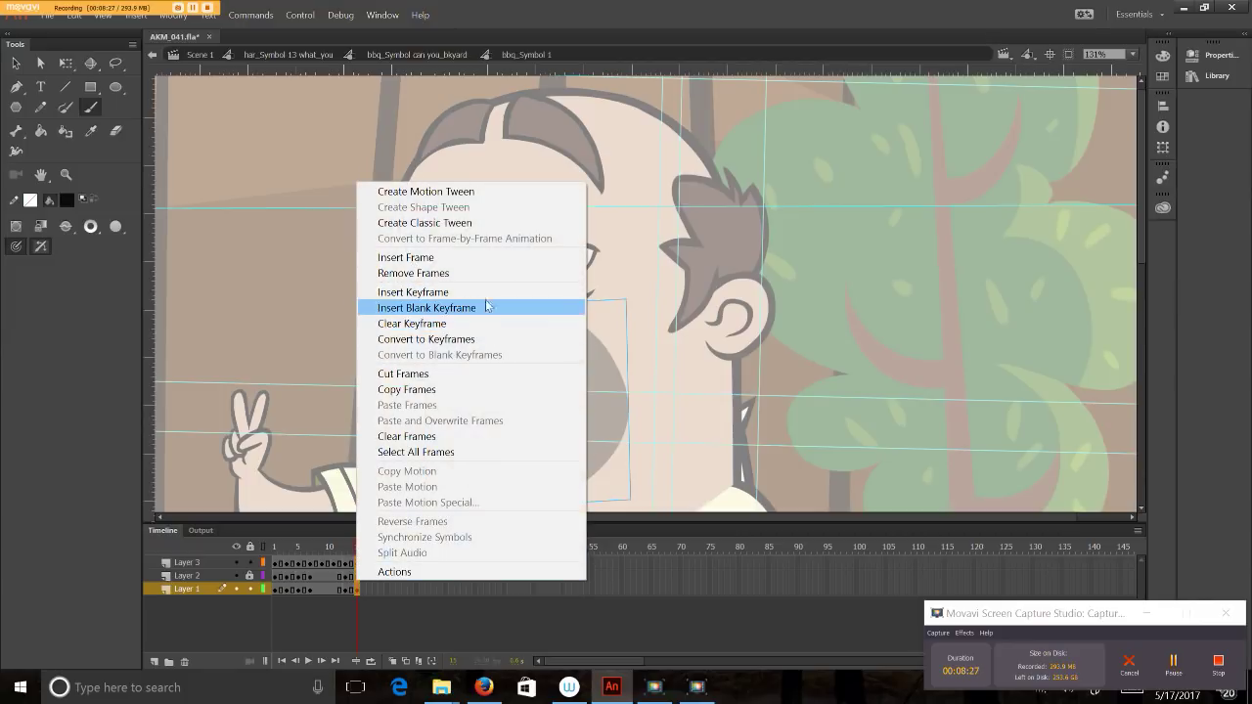
pyautogui.click(489, 274)
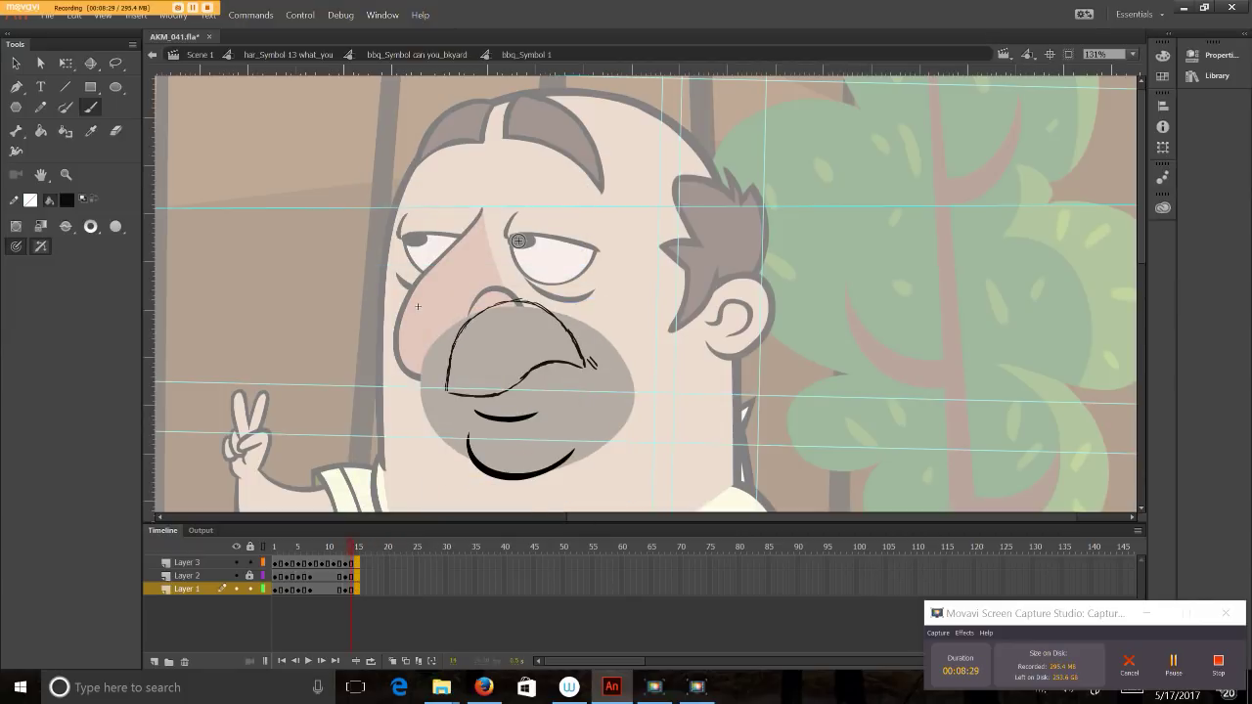
# - Play back the rough moustache animation inside the mouth symbol
pyautogui.press('Return')
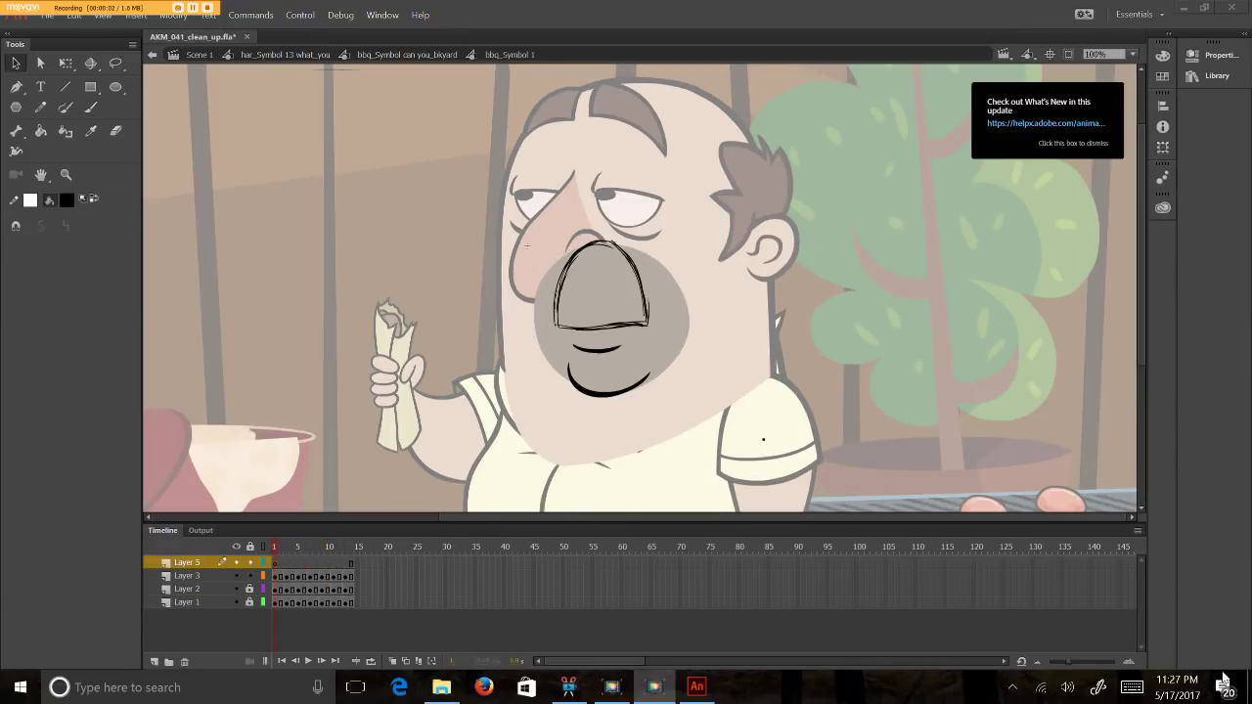
pyautogui.click(741, 343)
pyautogui.press('Return')
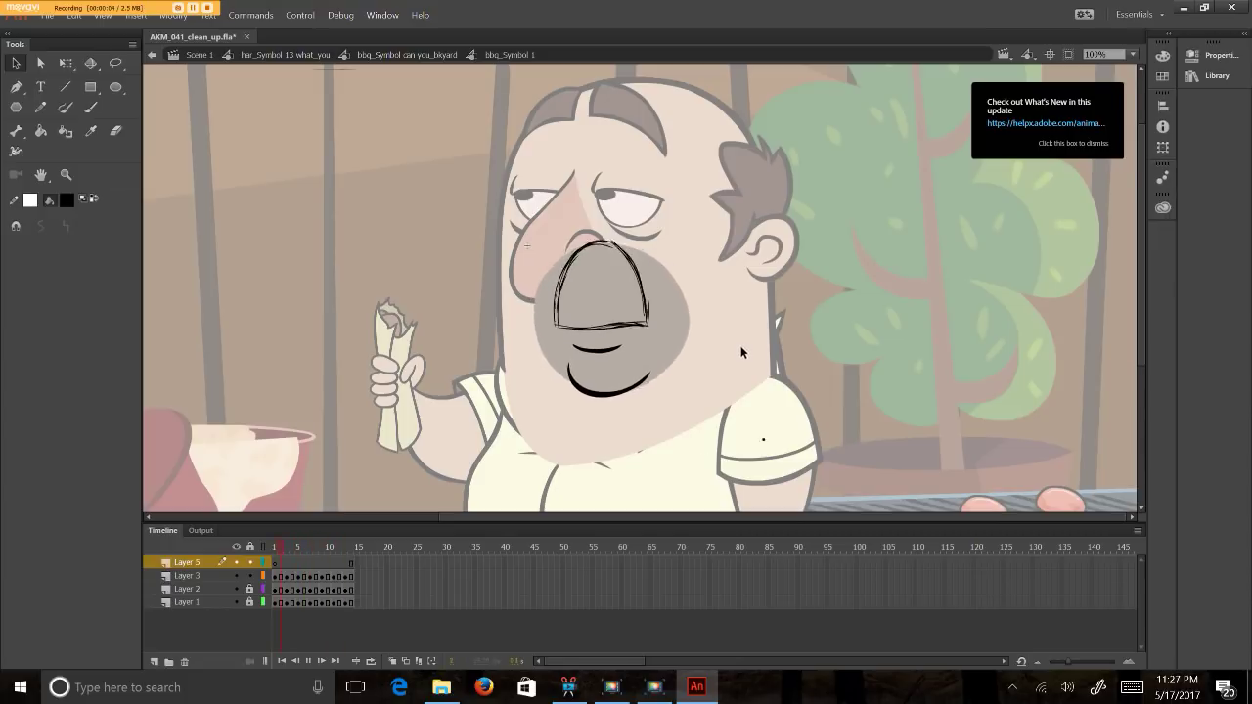
# - Return to frame 1, add a new layer above Layer 5, and make Layer 5 active
pyautogui.click(278, 546)
pyautogui.click(155, 663)
pyautogui.click(233, 575)
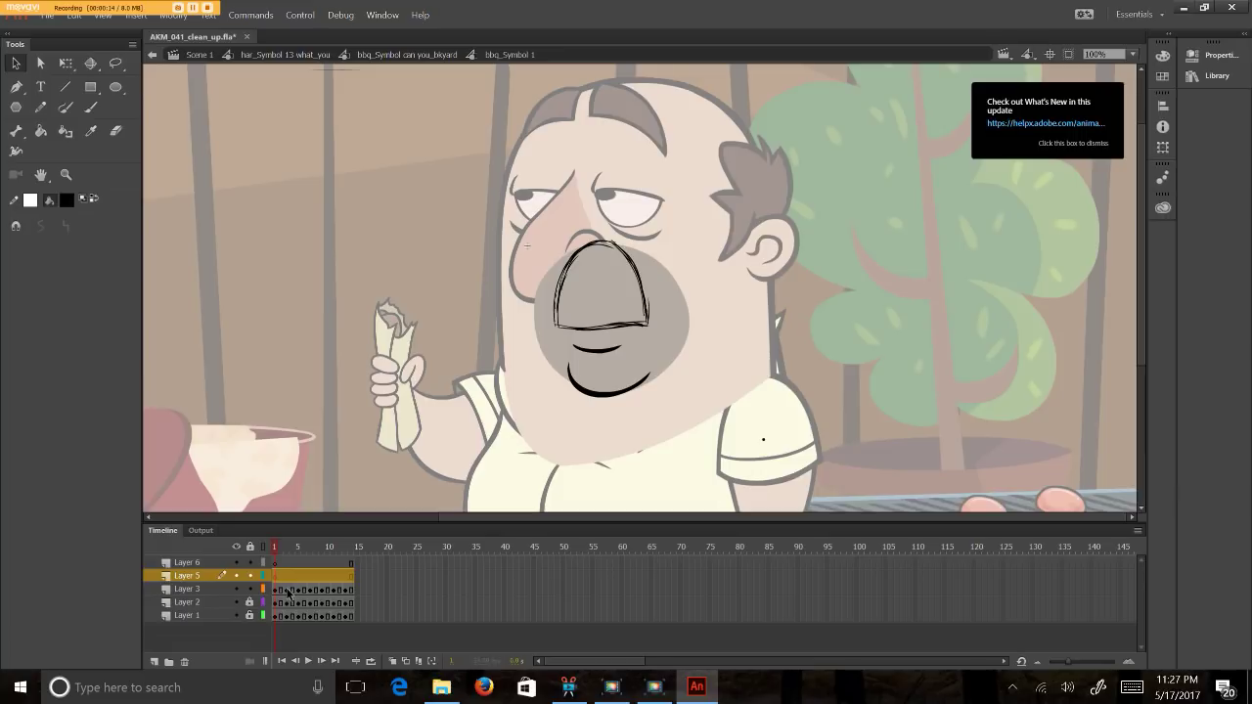
# - Move the filled moustache on frame 11 from Layer 3 to Layer 5 and clear it from Layer 5's frame 13
pyautogui.click(330, 591)
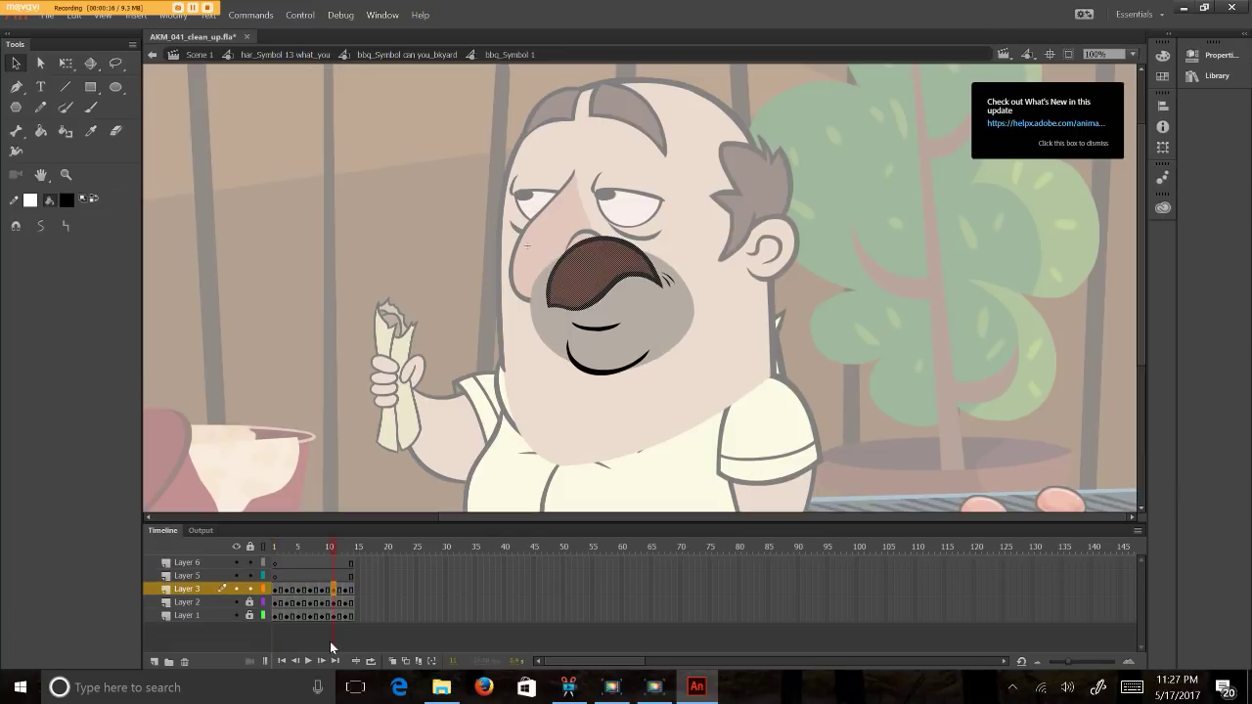
pyautogui.moveTo(335, 589); pyautogui.dragTo(334, 576)
pyautogui.click(346, 577)
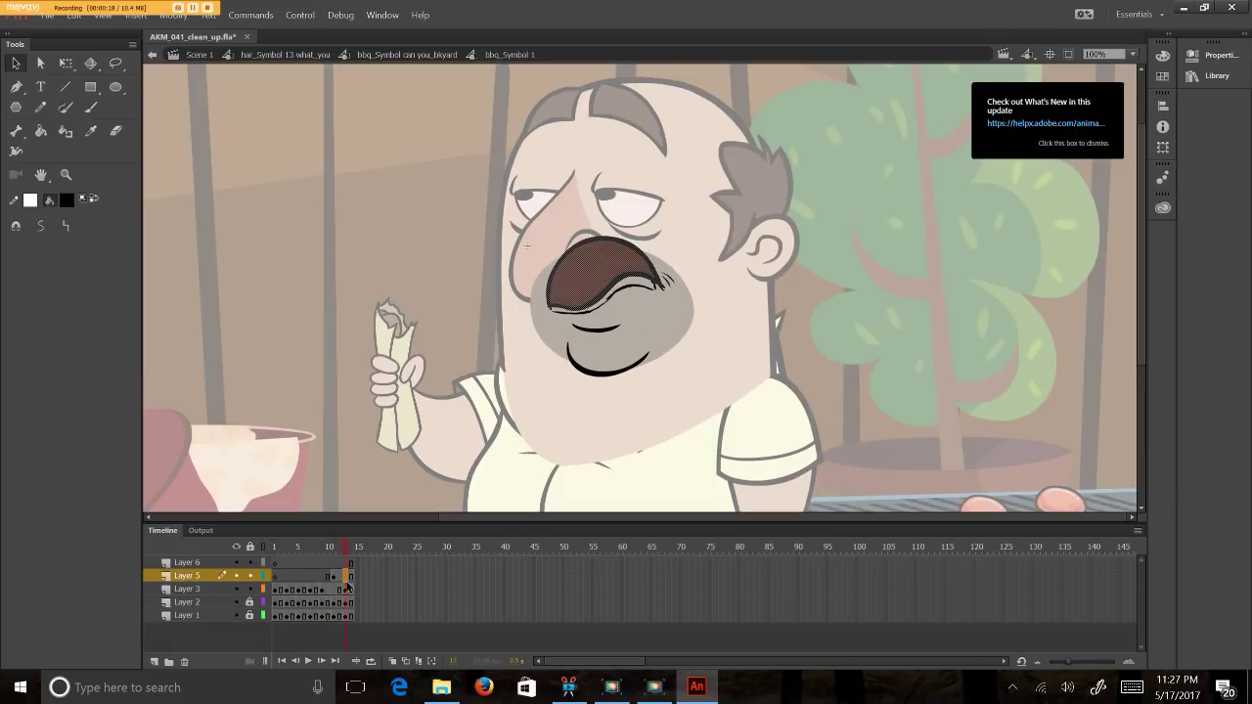
pyautogui.press('Delete')
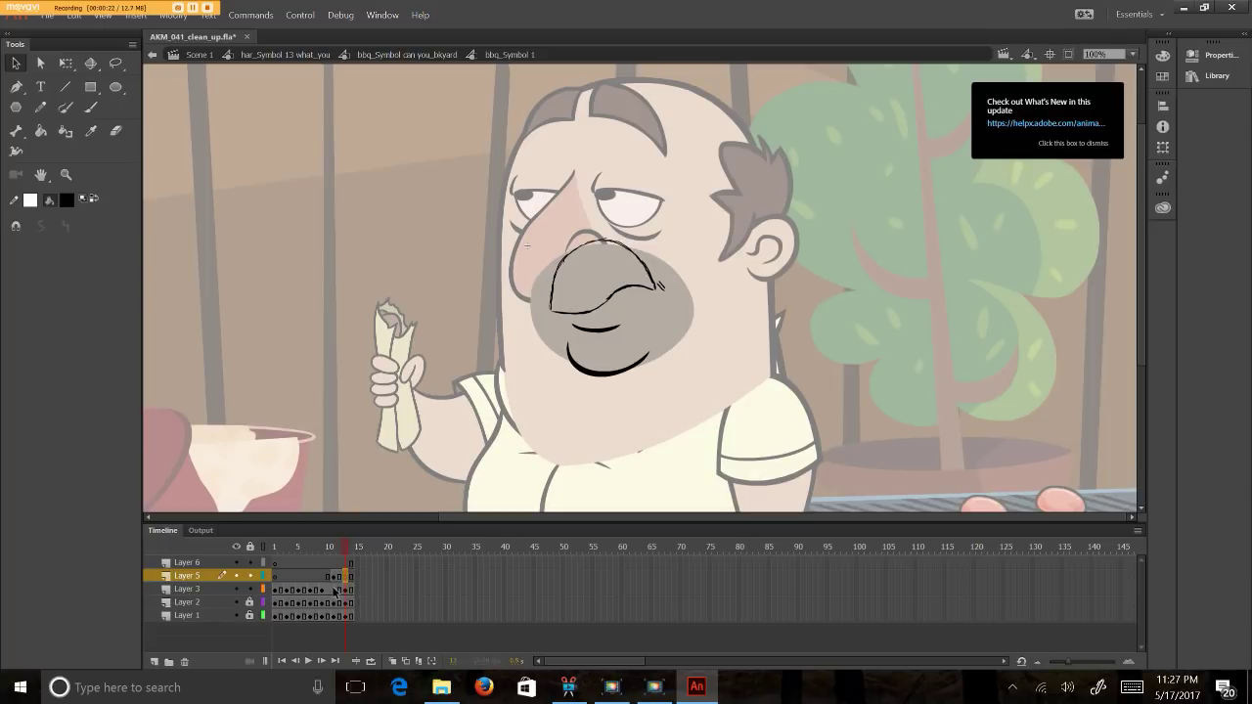
# - Insert a blank keyframe on frame 11 of Layer 3 and lock Layer 5
pyautogui.click(334, 590)
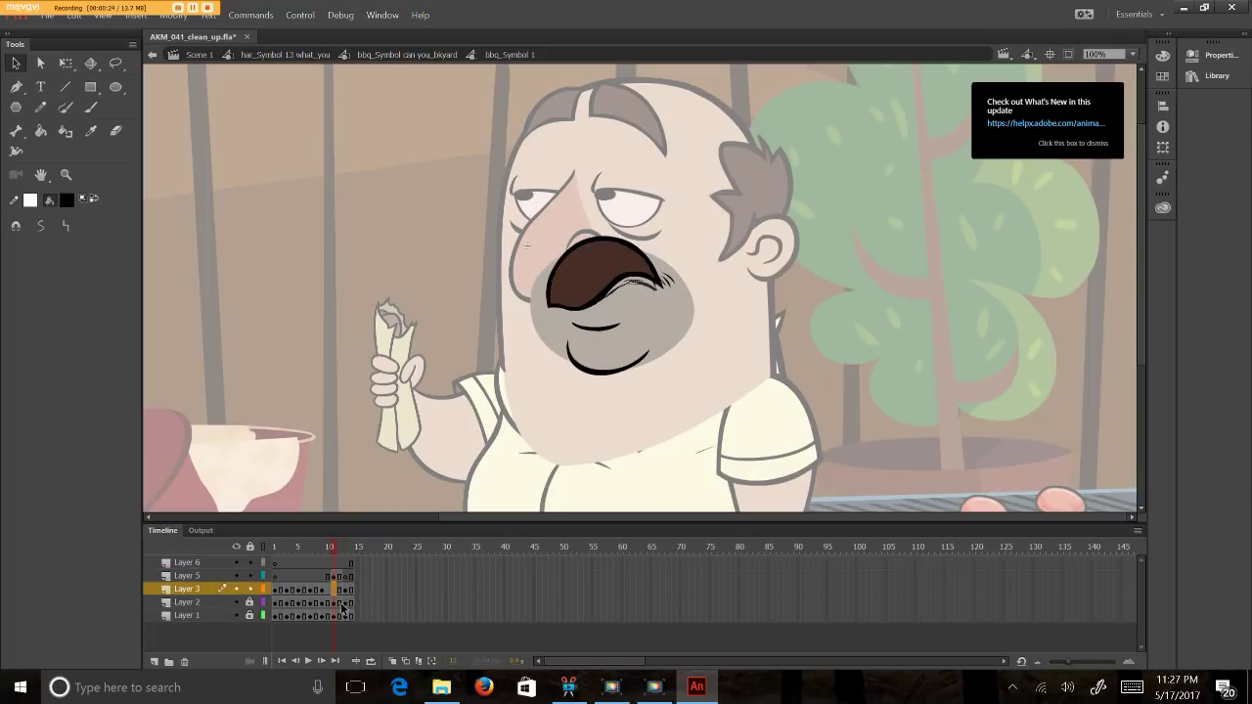
pyautogui.press('F7')
pyautogui.press('.')
pyautogui.click(251, 576)
pyautogui.click(332, 577)
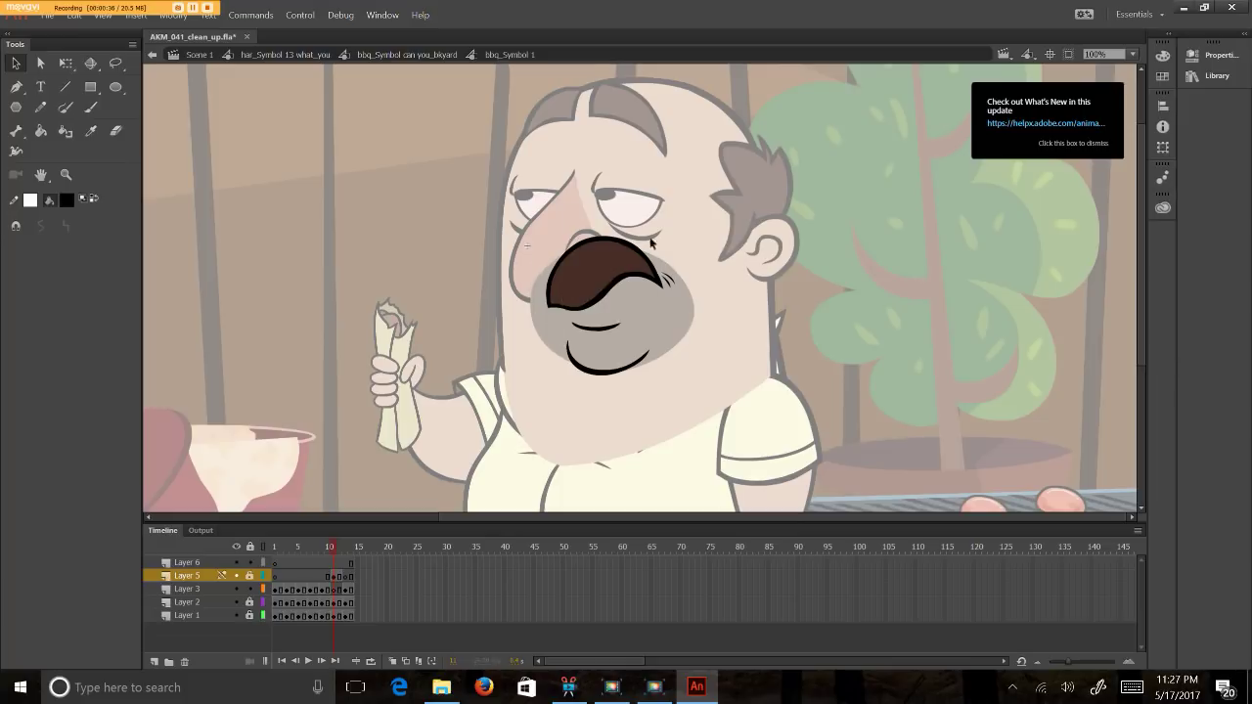
# - Enable multiple-frame editing across frames 1 to 14 and select all the rough moustache sketches on Layer 3
pyautogui.click(275, 590)
pyautogui.click(286, 591)
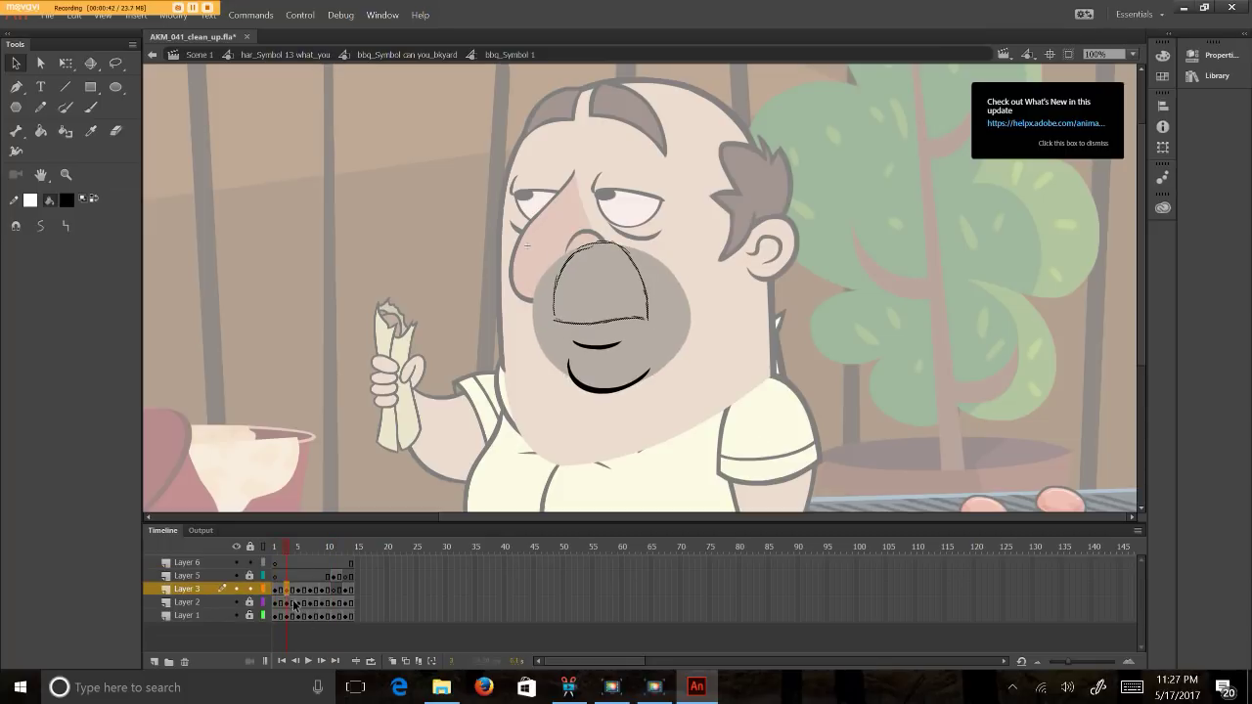
pyautogui.click(298, 592)
pyautogui.click(310, 591)
pyautogui.click(276, 591)
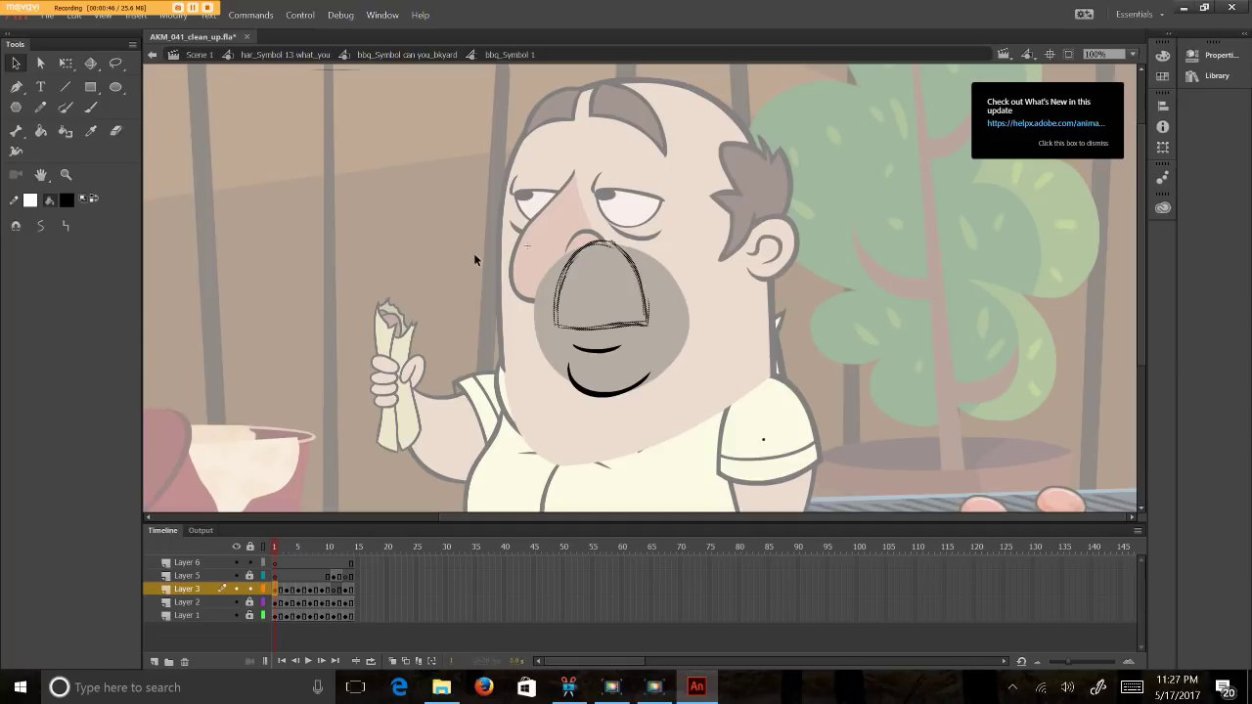
pyautogui.click(420, 663)
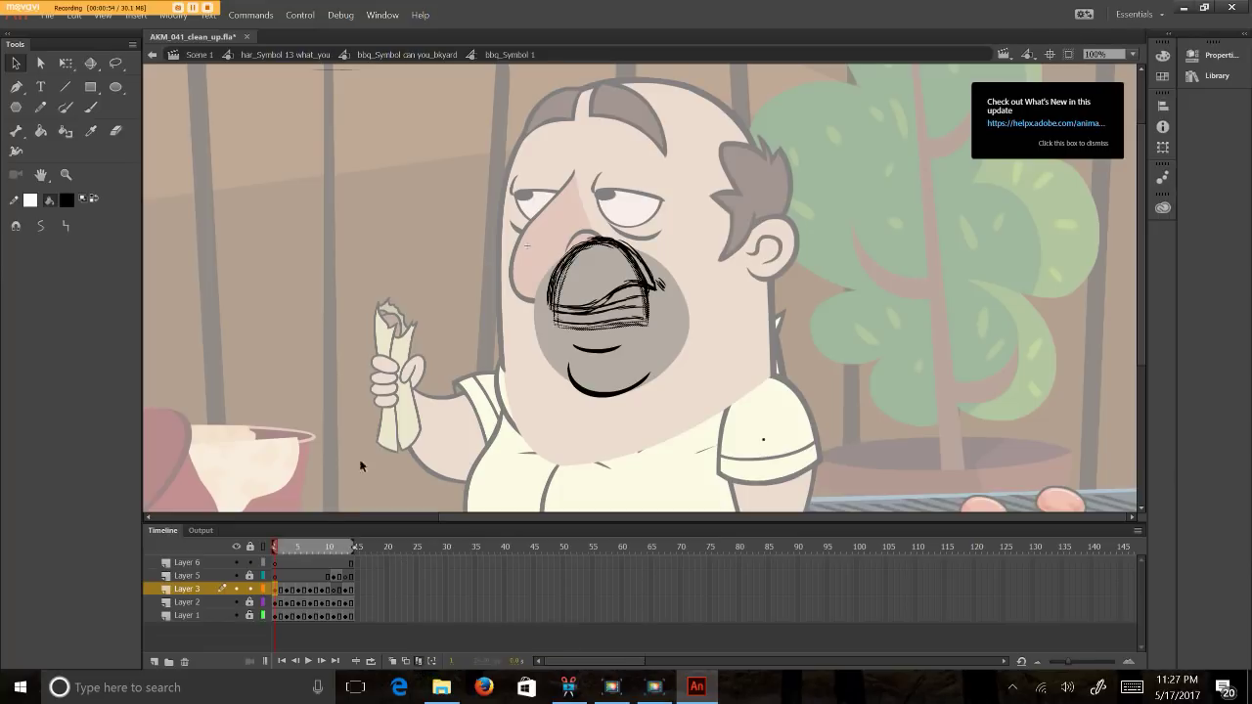
pyautogui.moveTo(354, 546)
pyautogui.mouseDown()
pyautogui.moveTo(317, 548)
pyautogui.moveTo(378, 568)
pyautogui.mouseUp()
pyautogui.hotkey('ctrl', 'a')
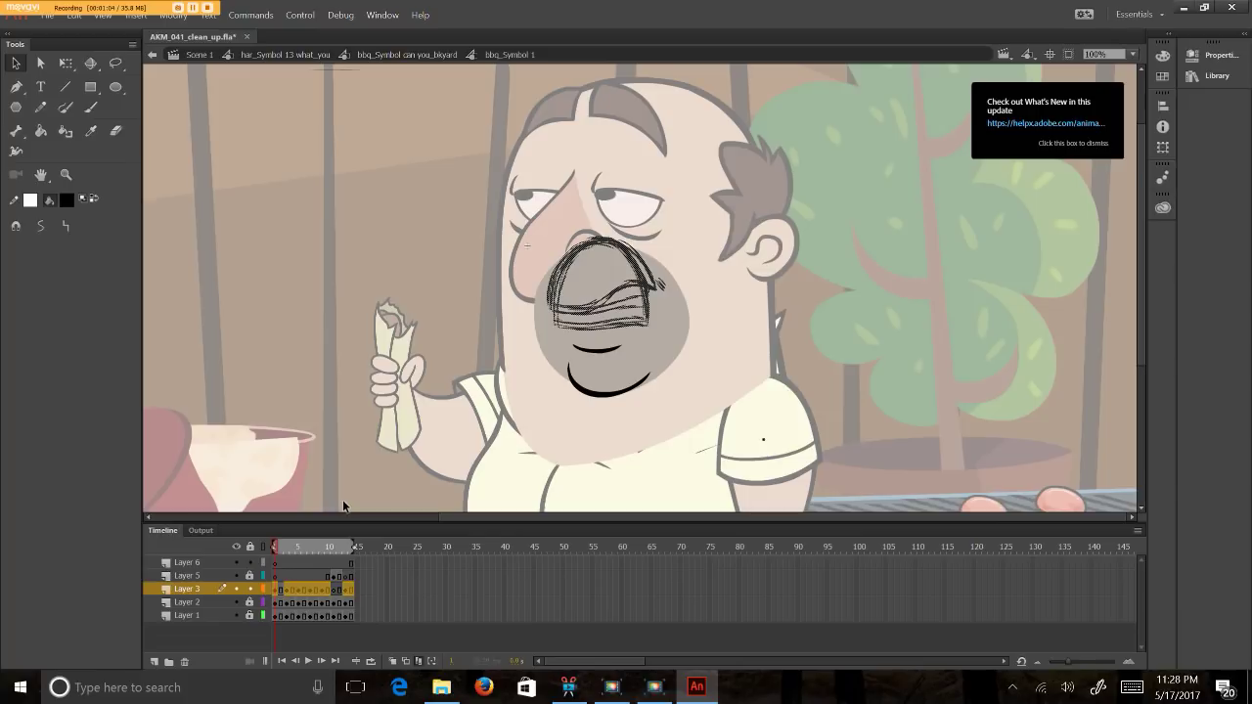
# - Recolour the selected sketches red (#CC0000) with reduced opacity, turn off multiple-frame editing, and play the result
pyautogui.click(67, 200)
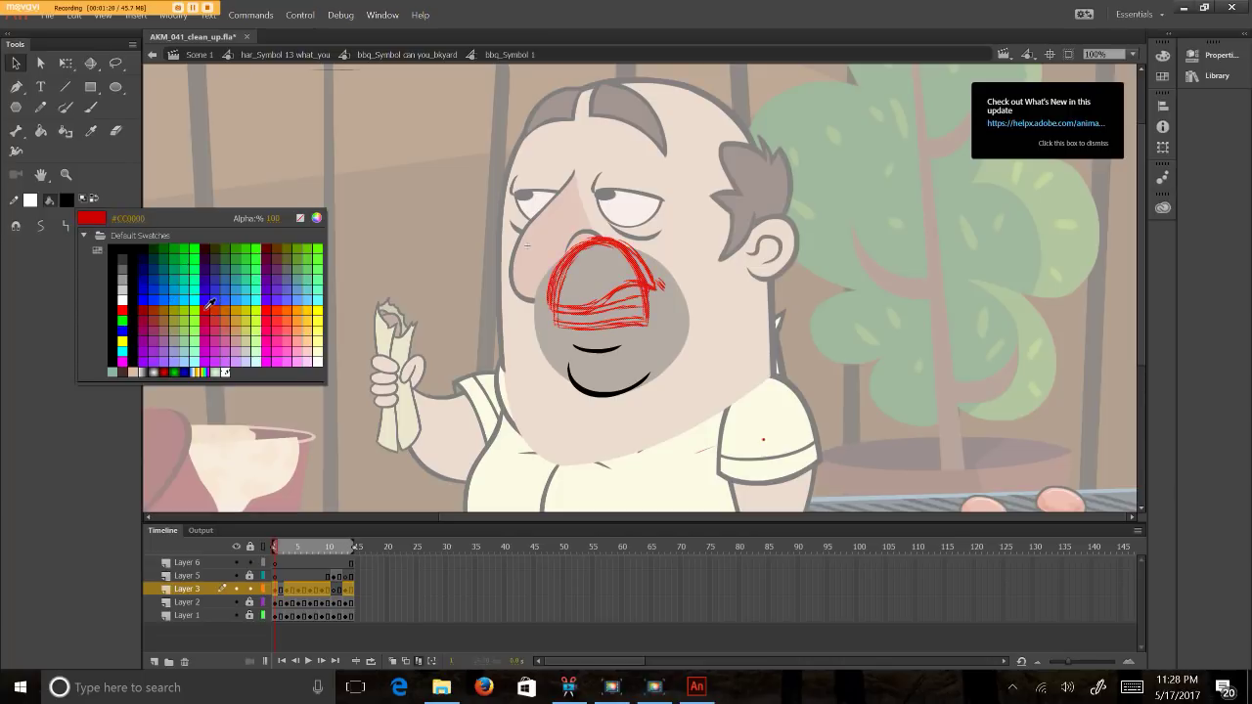
pyautogui.click(209, 305)
pyautogui.click(66, 201)
pyautogui.moveTo(277, 220); pyautogui.dragTo(282, 274)
pyautogui.click(283, 275)
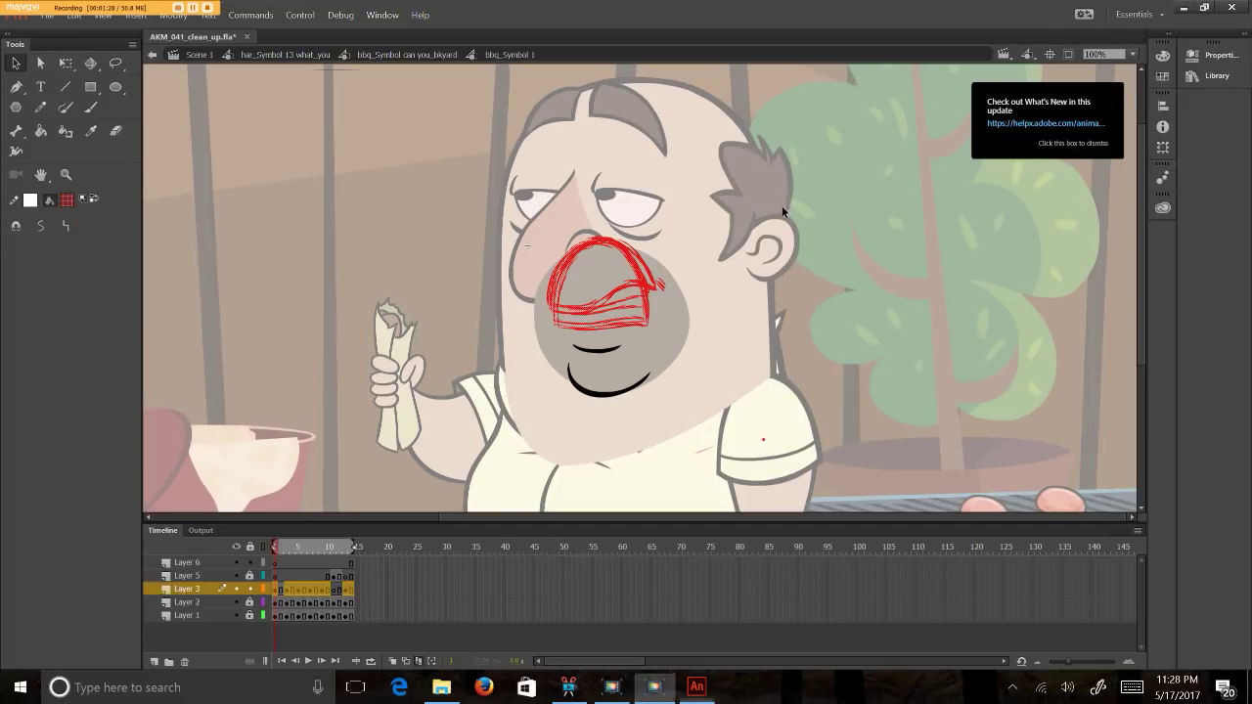
pyautogui.click(774, 417)
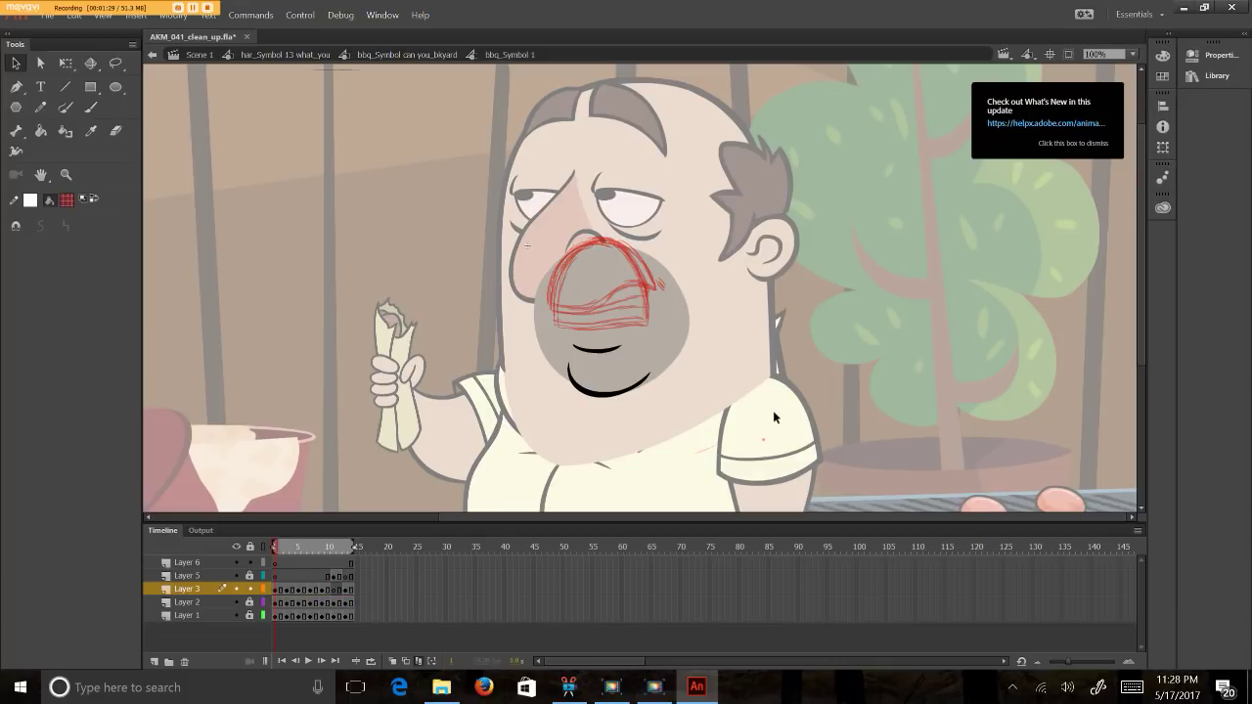
pyautogui.click(418, 662)
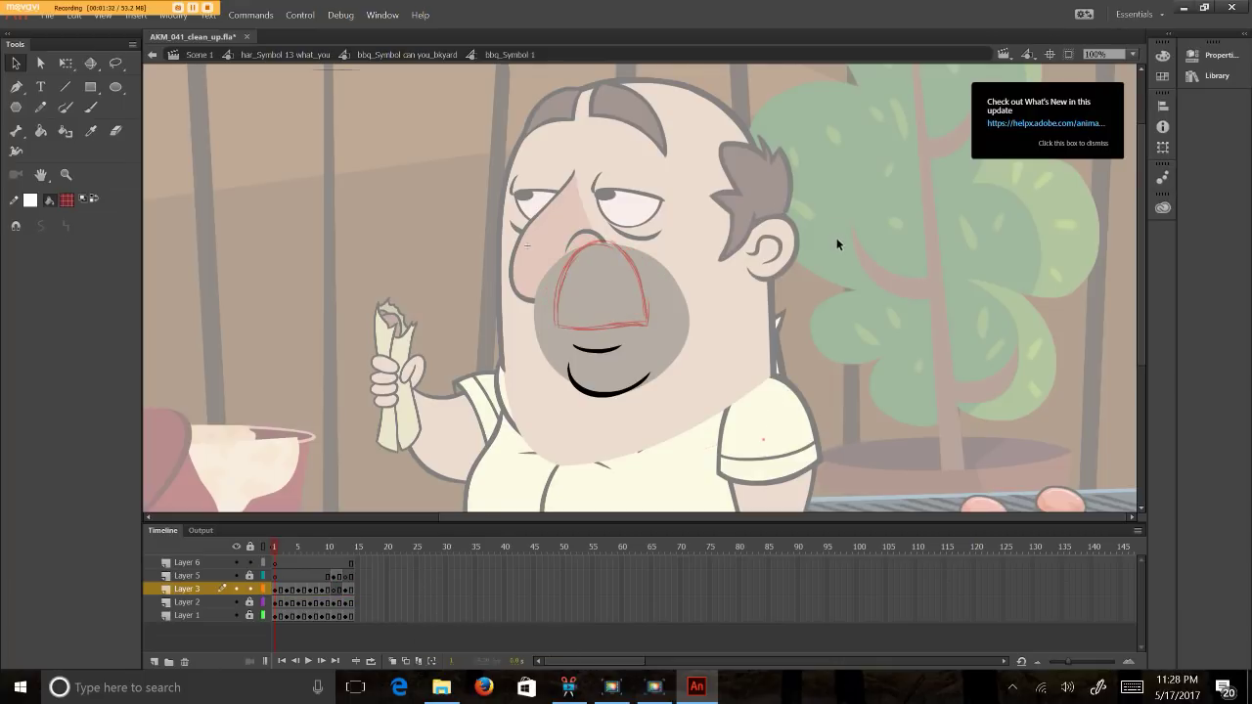
pyautogui.press('Return')
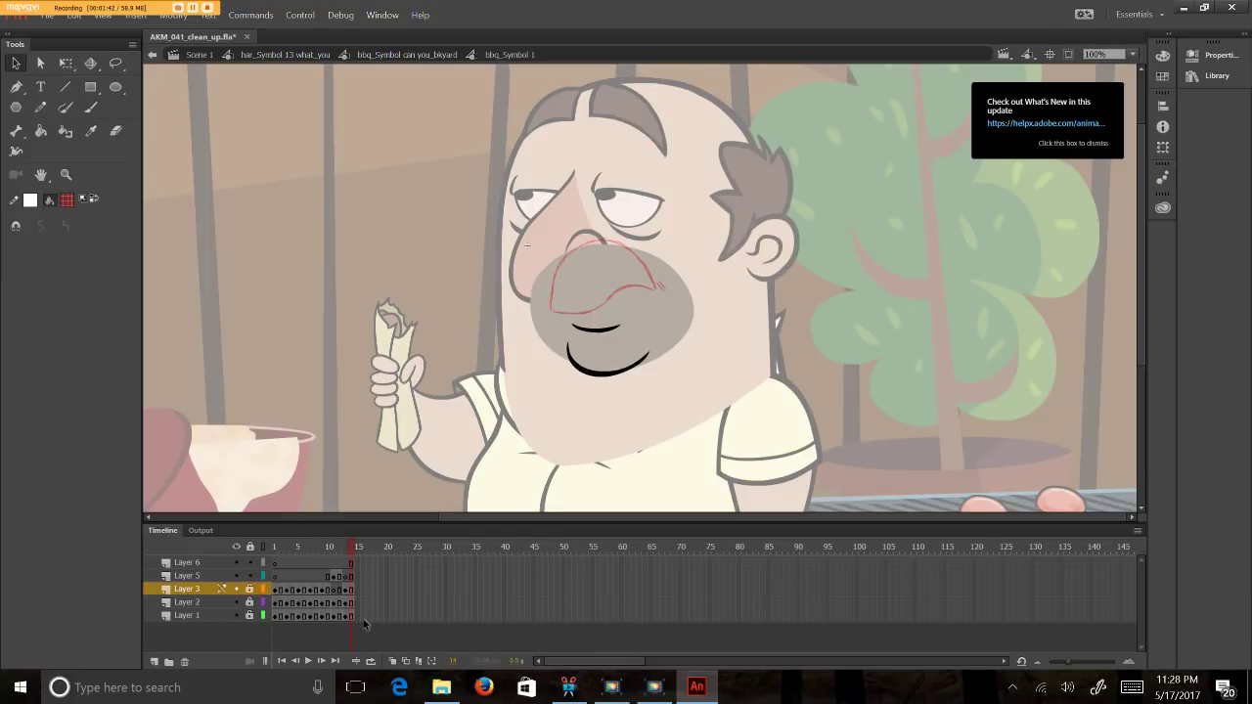
# - Select frame 1 of Layer 5 and set the fill colour to fully opaque black
pyautogui.click(276, 576)
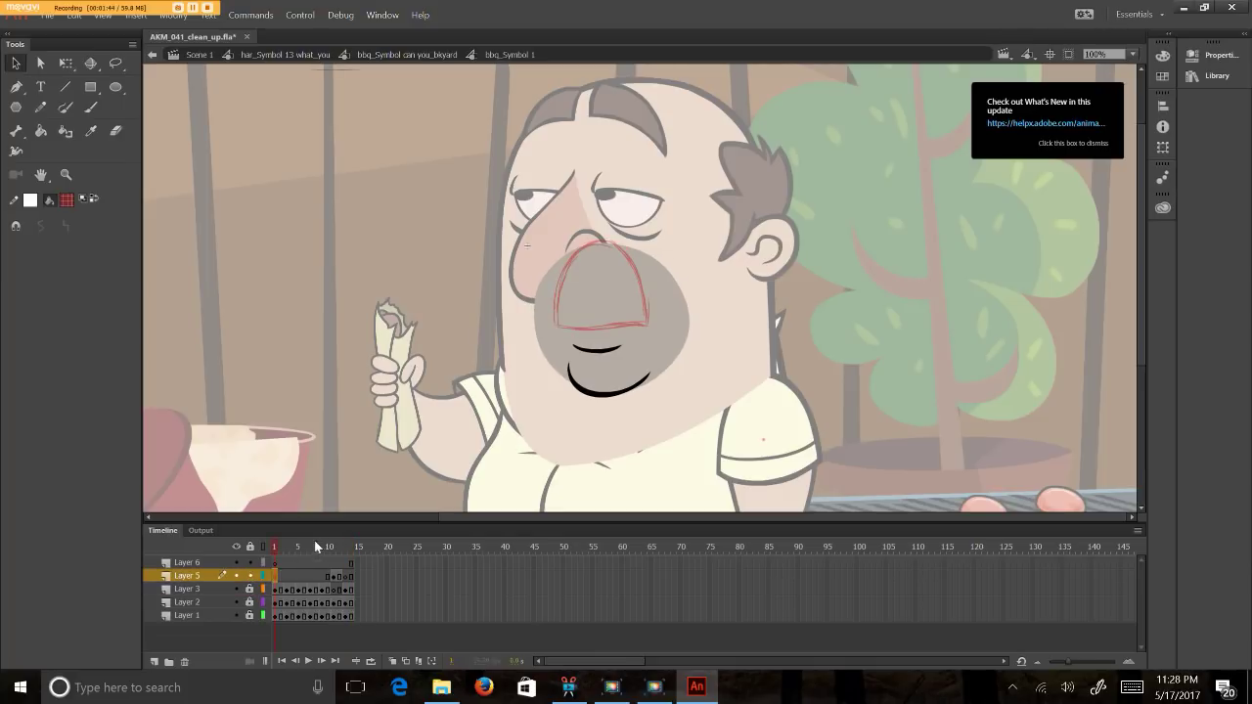
pyautogui.click(66, 200)
pyautogui.click(116, 247)
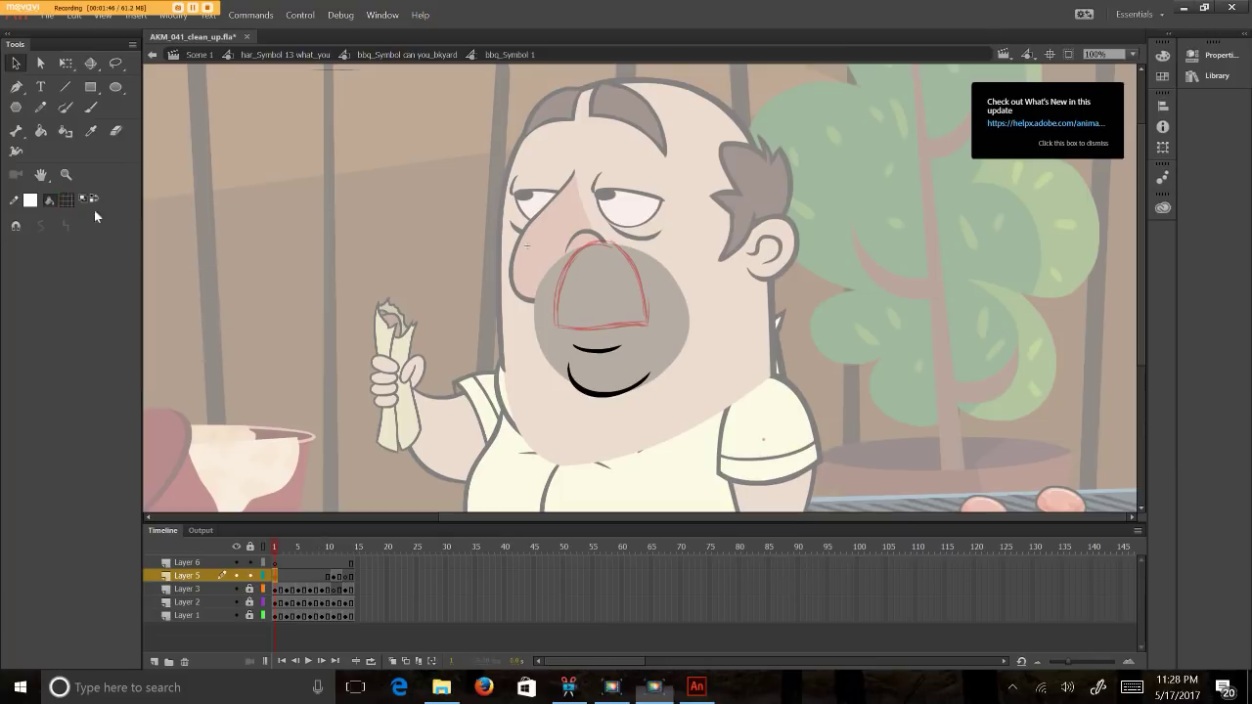
pyautogui.click(67, 200)
pyautogui.moveTo(273, 218); pyautogui.dragTo(294, 2)
pyautogui.click(225, 373)
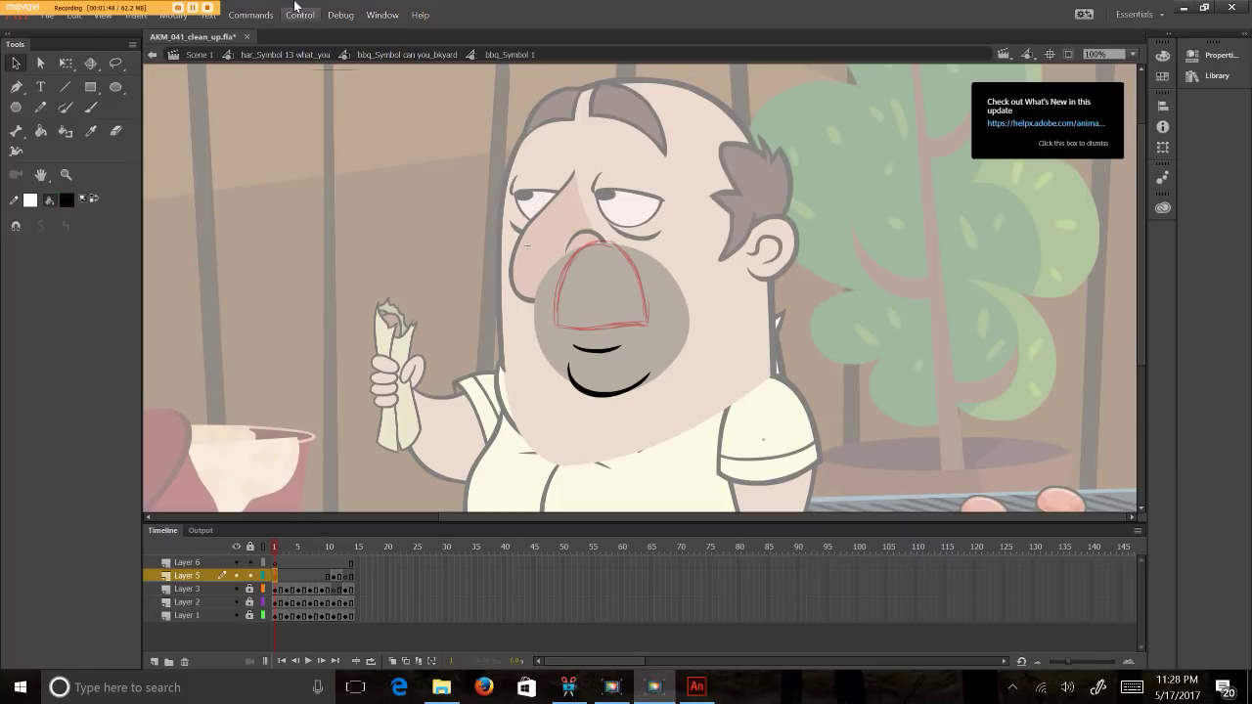
# - Paint a vertical test stroke beside the face with the Brush tool without pressure sensitivity, and undo it
pyautogui.click(66, 174)
pyautogui.moveTo(462, 105); pyautogui.dragTo(1022, 470)
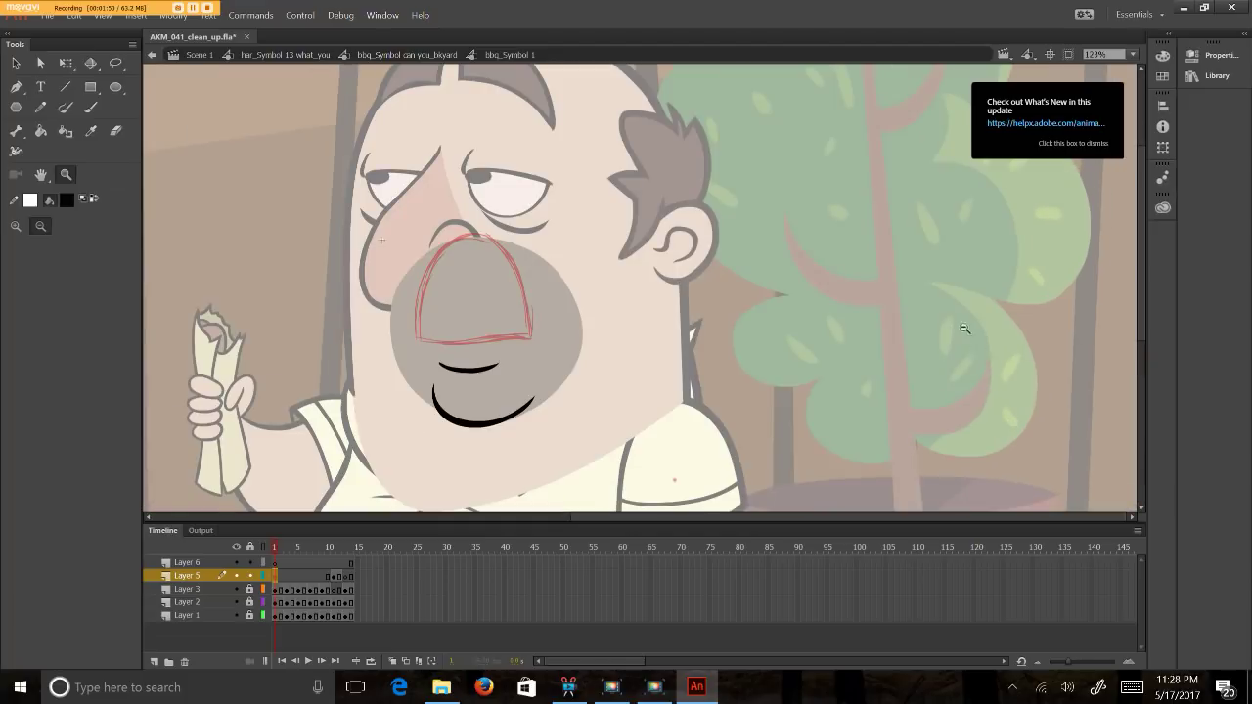
pyautogui.moveTo(328, 103); pyautogui.dragTo(866, 468)
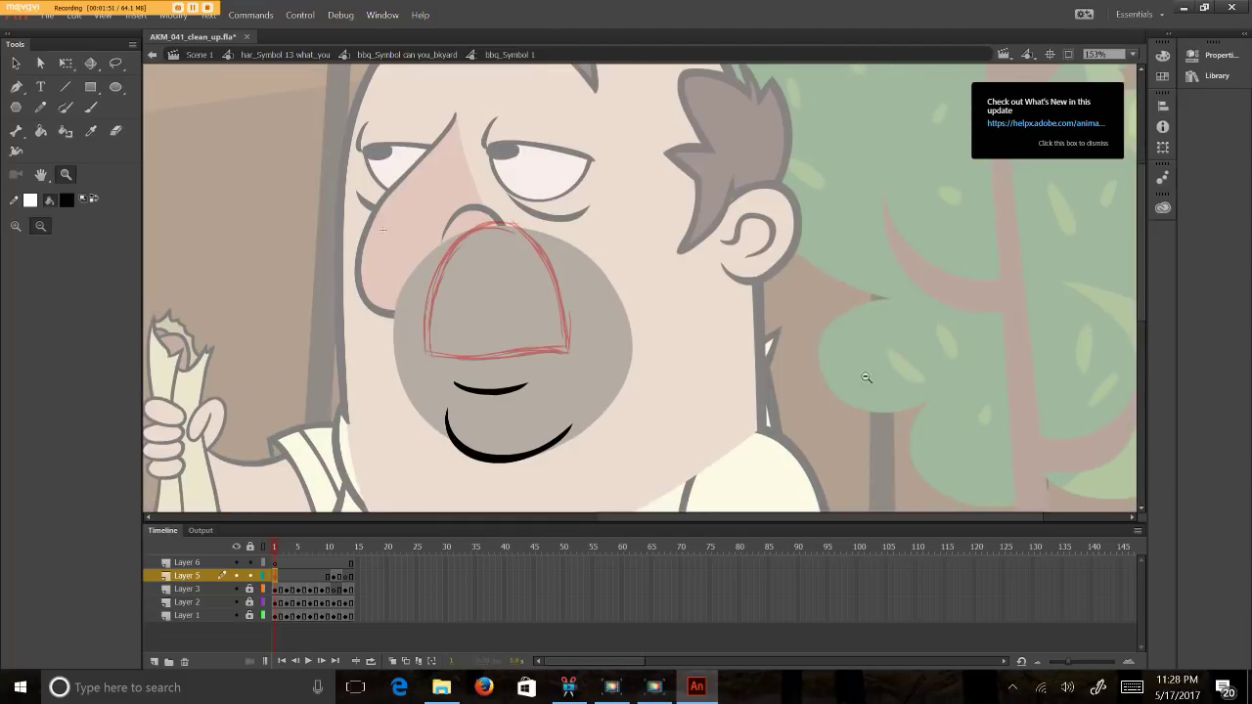
pyautogui.click(90, 108)
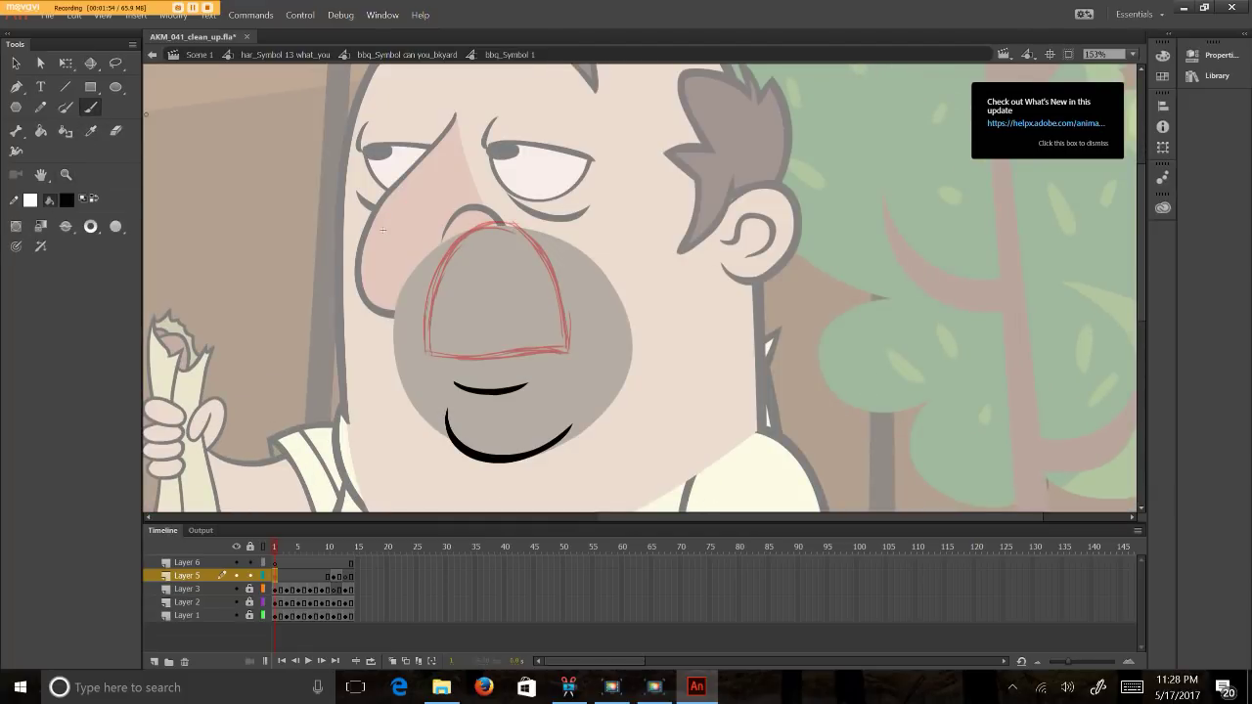
pyautogui.click(40, 247)
pyautogui.moveTo(292, 110); pyautogui.dragTo(297, 321)
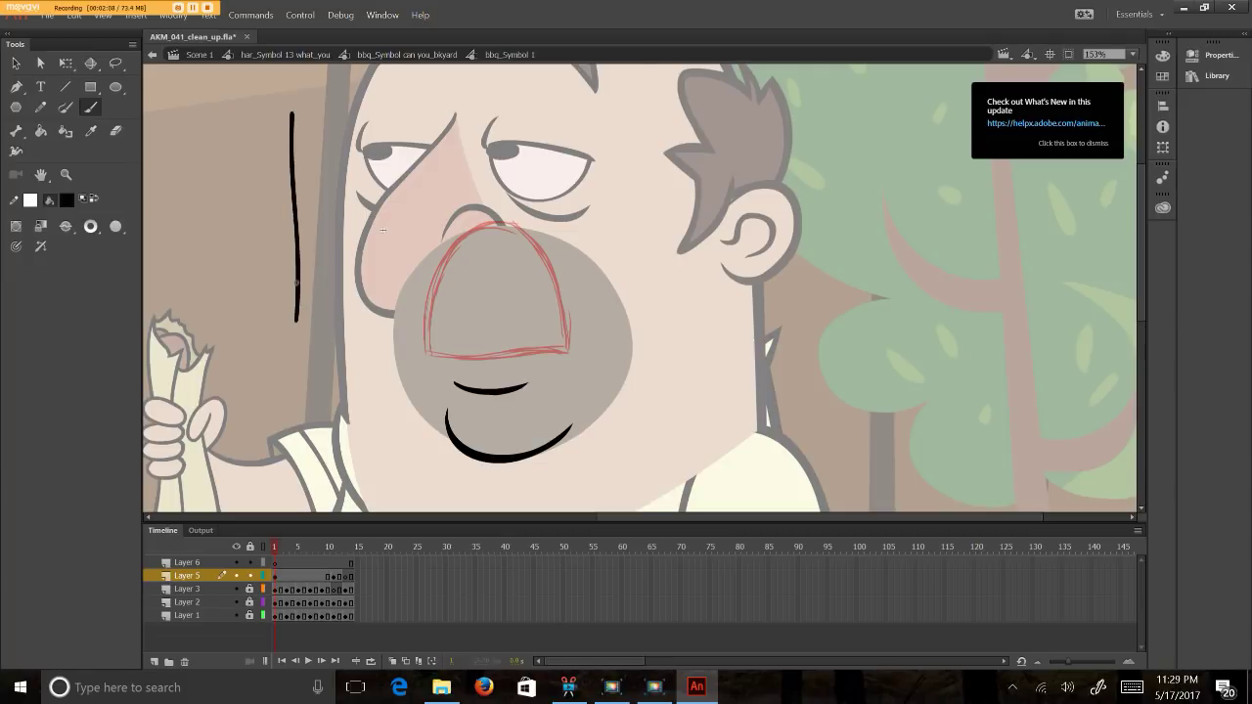
pyautogui.hotkey('ctrl', 'z')
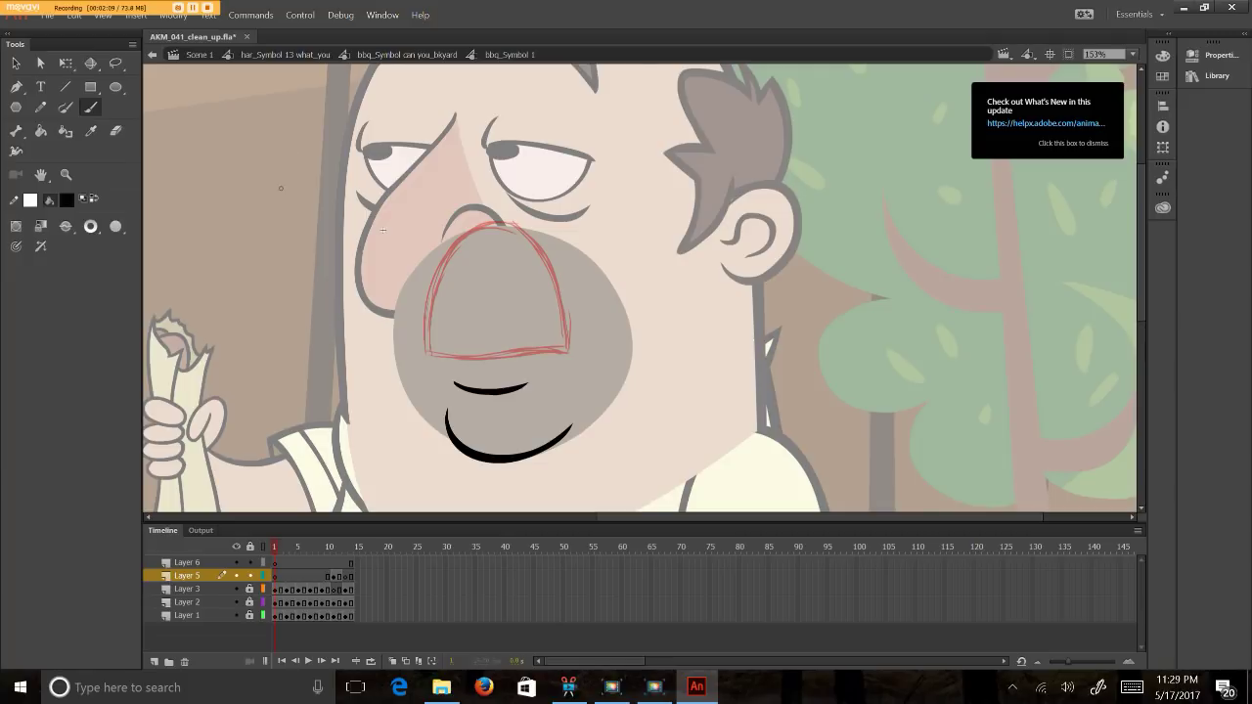
# - Turn on the brush's pressure and tilt options, try them with test strokes beside the face, and undo the strokes
pyautogui.click(40, 248)
pyautogui.moveTo(255, 92)
pyautogui.mouseDown()
pyautogui.moveTo(268, 149)
pyautogui.moveTo(240, 221)
pyautogui.moveTo(268, 359)
pyautogui.mouseUp()
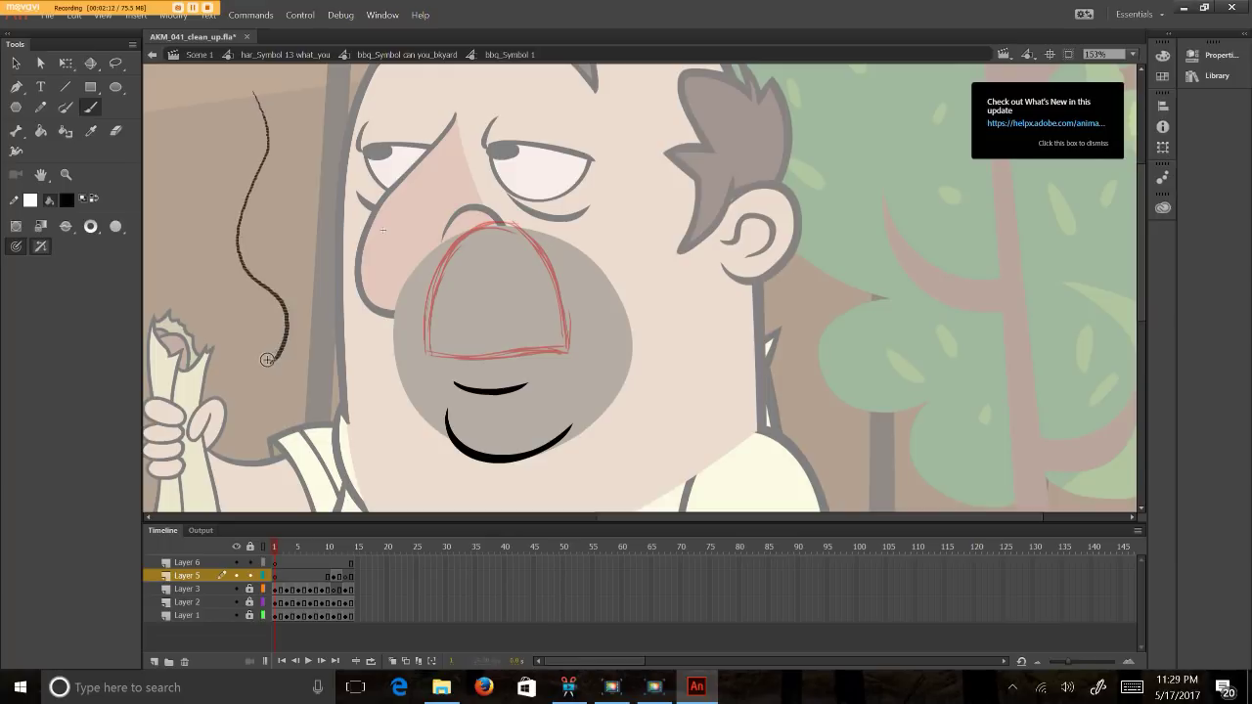
pyautogui.hotkey('ctrl', 'z')
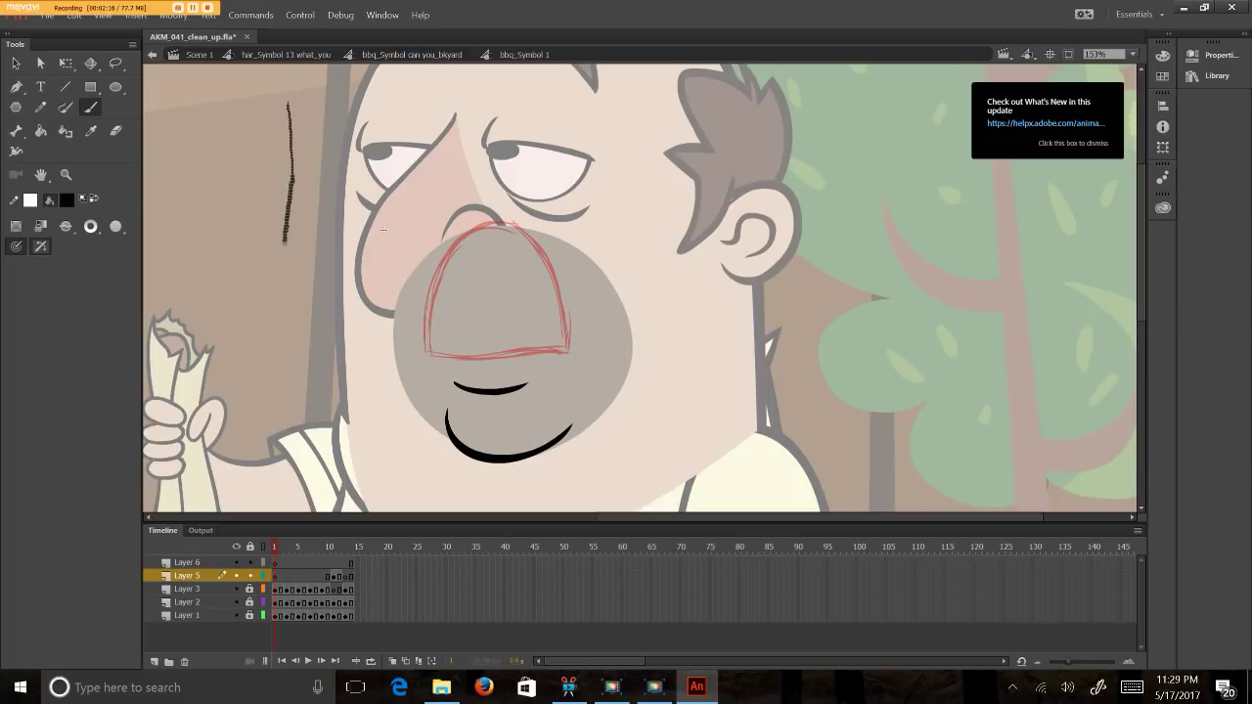
pyautogui.moveTo(283, 285); pyautogui.dragTo(285, 364)
pyautogui.hotkey('ctrl', 'z')
# - Paint two crossing strokes beside the face, try moving a piece of one, undo the move, and delete the strokes
pyautogui.moveTo(202, 117)
pyautogui.mouseDown()
pyautogui.moveTo(245, 225)
pyautogui.moveTo(206, 281)
pyautogui.moveTo(289, 140)
pyautogui.mouseUp()
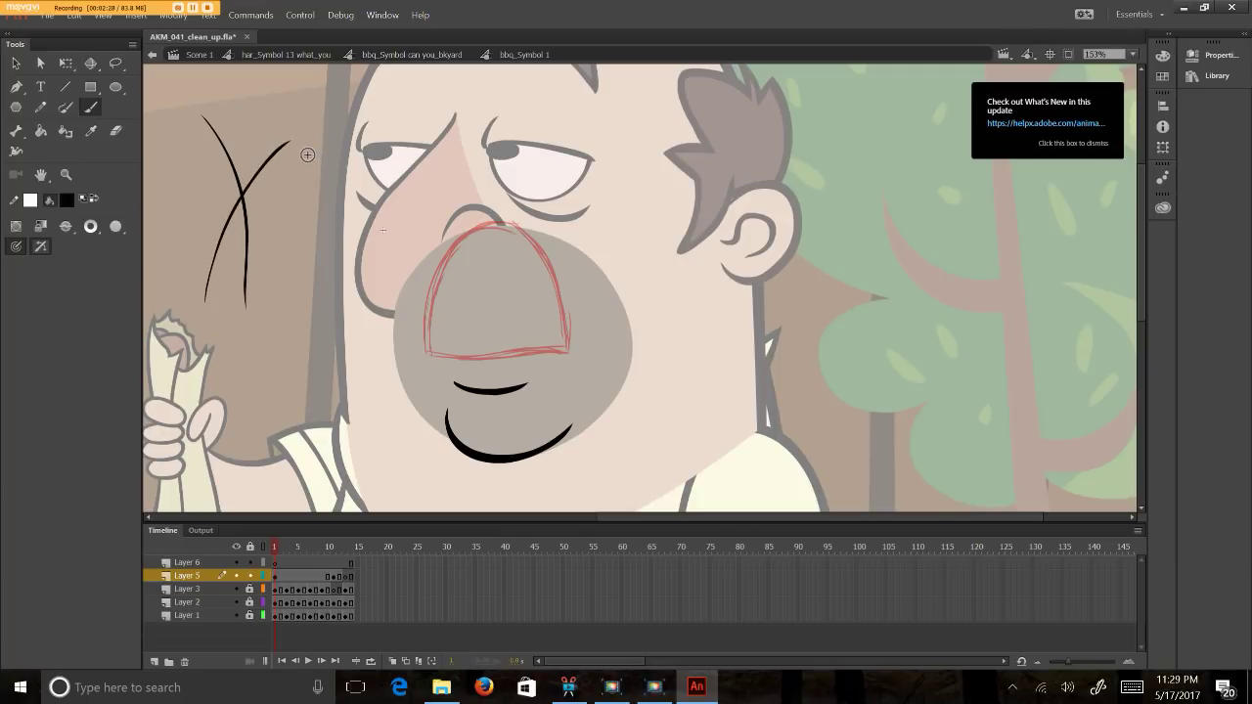
pyautogui.click(16, 63)
pyautogui.click(249, 182)
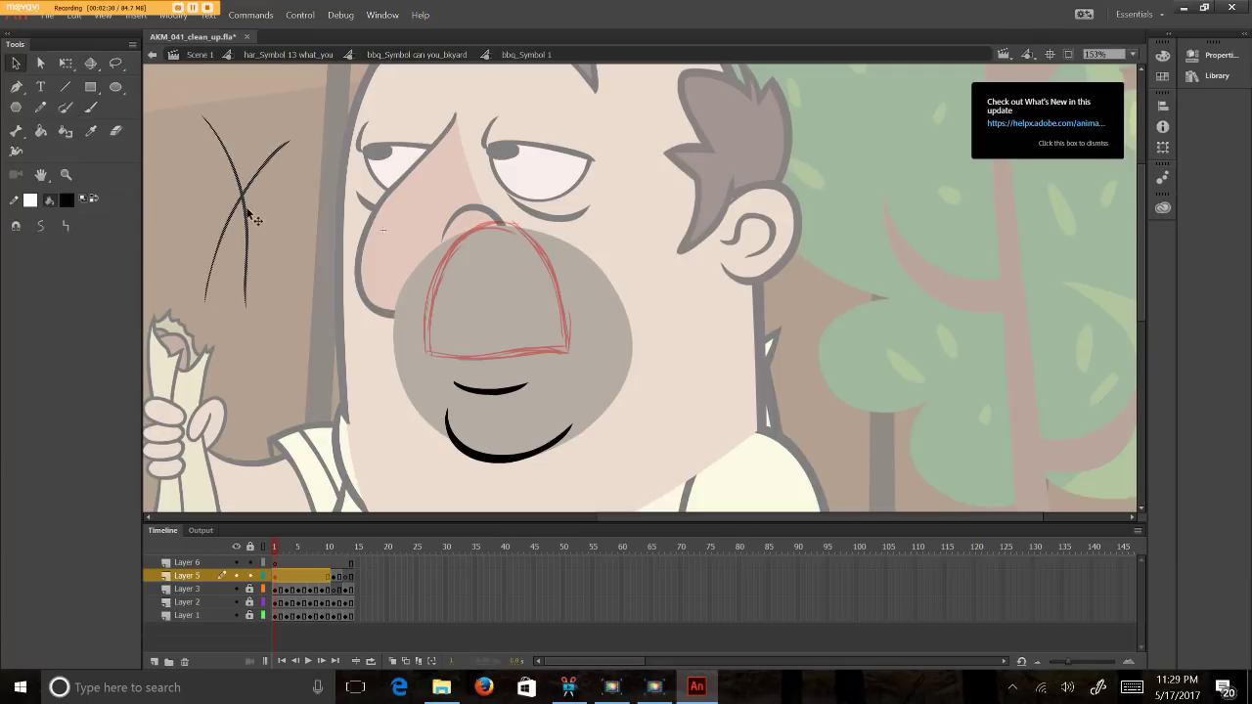
pyautogui.moveTo(248, 211); pyautogui.dragTo(293, 263)
pyautogui.hotkey('ctrl', 'z')
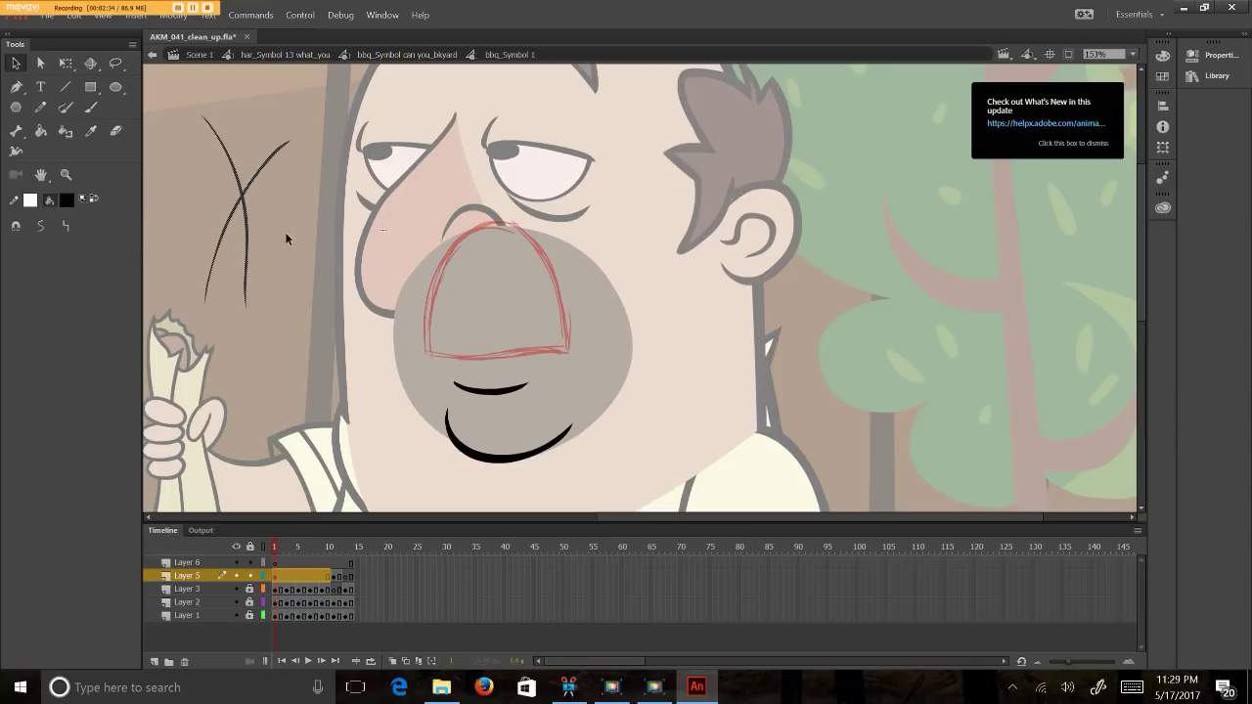
pyautogui.press('Delete')
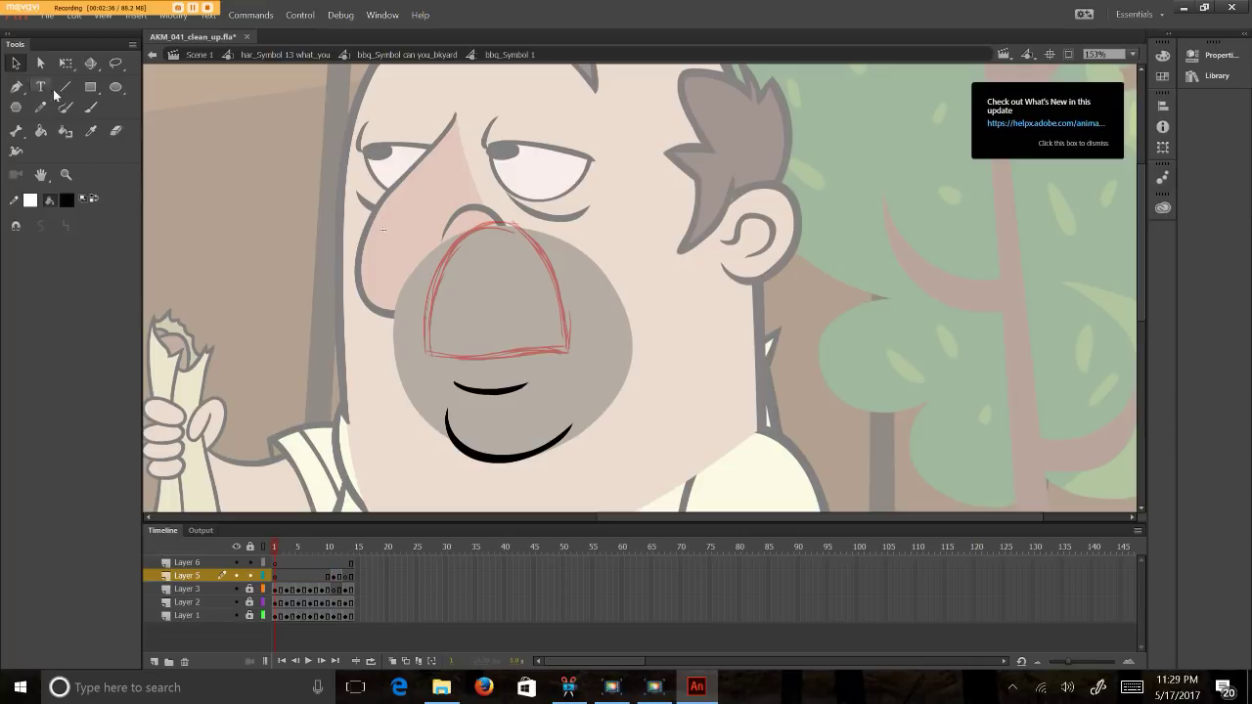
# - With object drawing on, paint two crossing brush strokes beside the face and move the longer one onto the nose
pyautogui.click(91, 108)
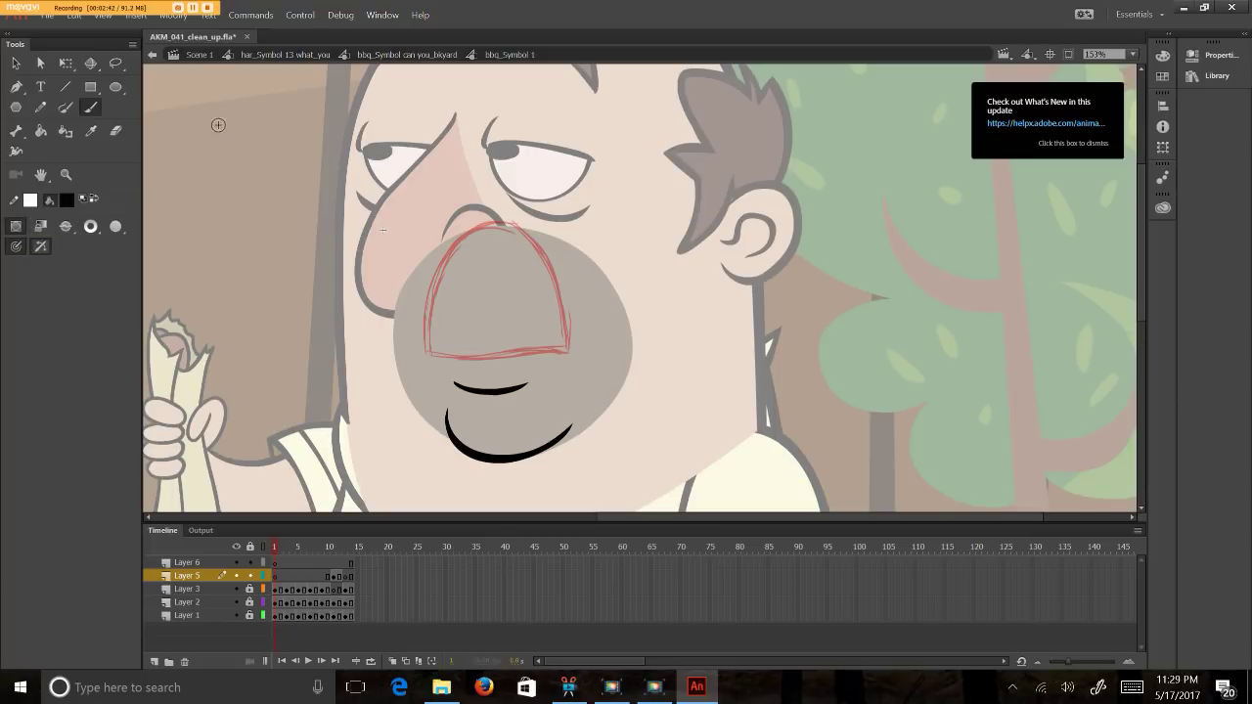
pyautogui.moveTo(208, 117)
pyautogui.mouseDown()
pyautogui.moveTo(255, 209)
pyautogui.moveTo(271, 337)
pyautogui.mouseUp()
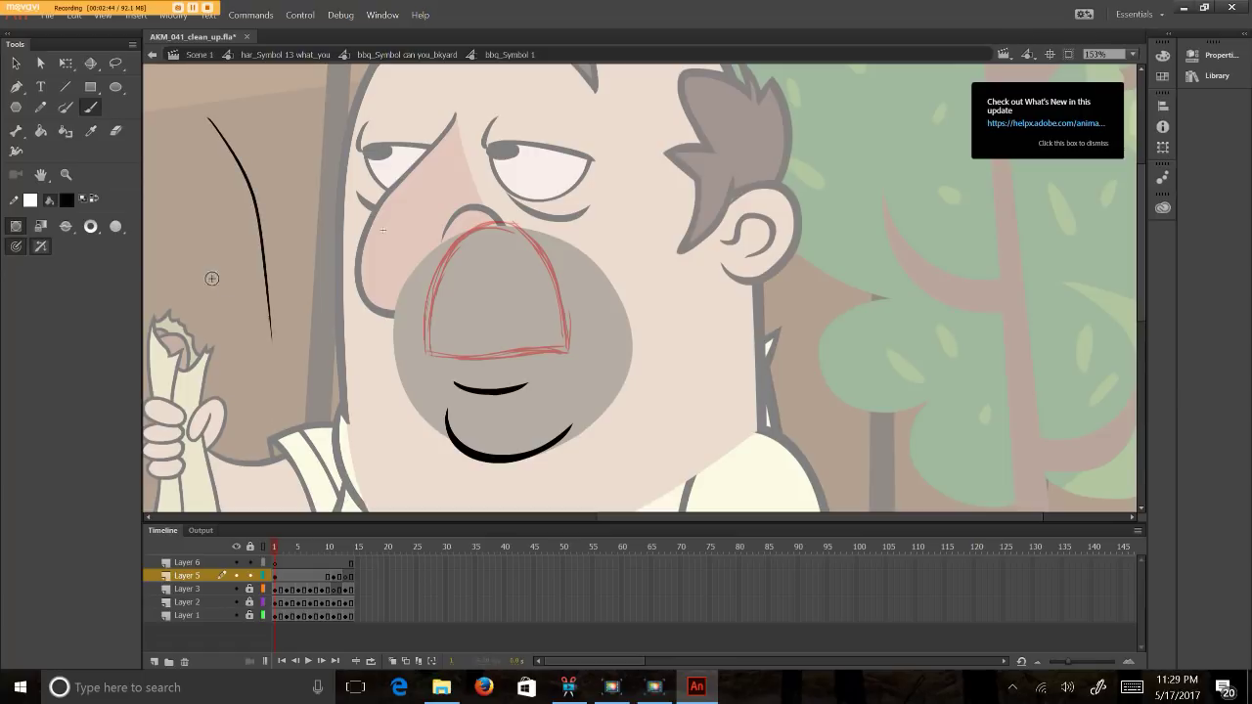
pyautogui.moveTo(211, 284); pyautogui.dragTo(297, 148)
pyautogui.click(16, 63)
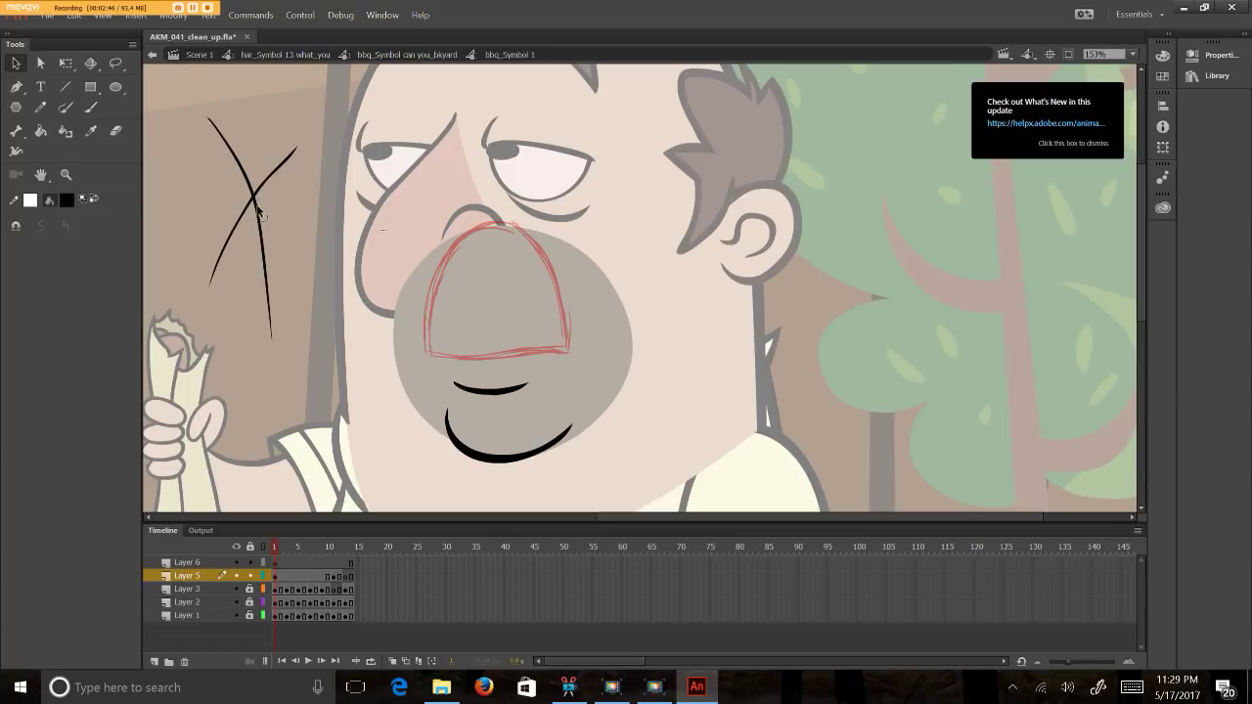
pyautogui.moveTo(265, 238)
pyautogui.mouseDown()
pyautogui.moveTo(307, 209)
pyautogui.moveTo(382, 255)
pyautogui.mouseUp()
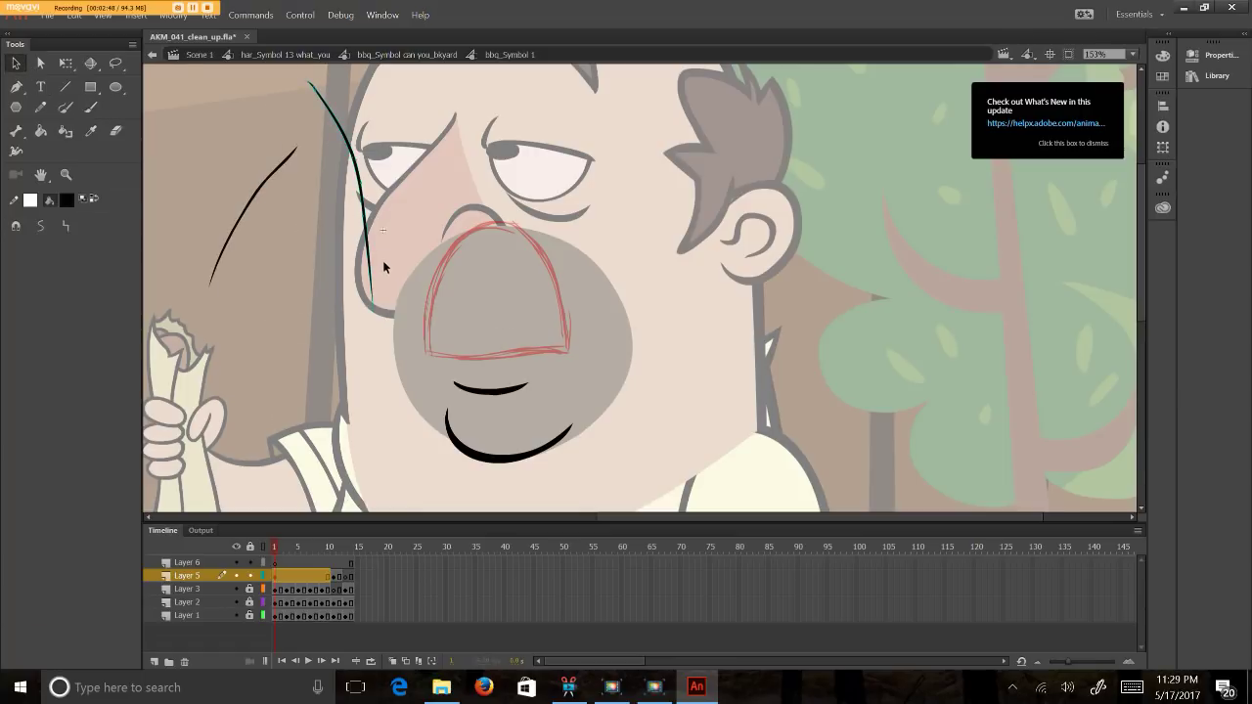
# - Undo moving the stroke onto the nose and delete both crossing test strokes beside the face
pyautogui.hotkey('ctrl', 'z')
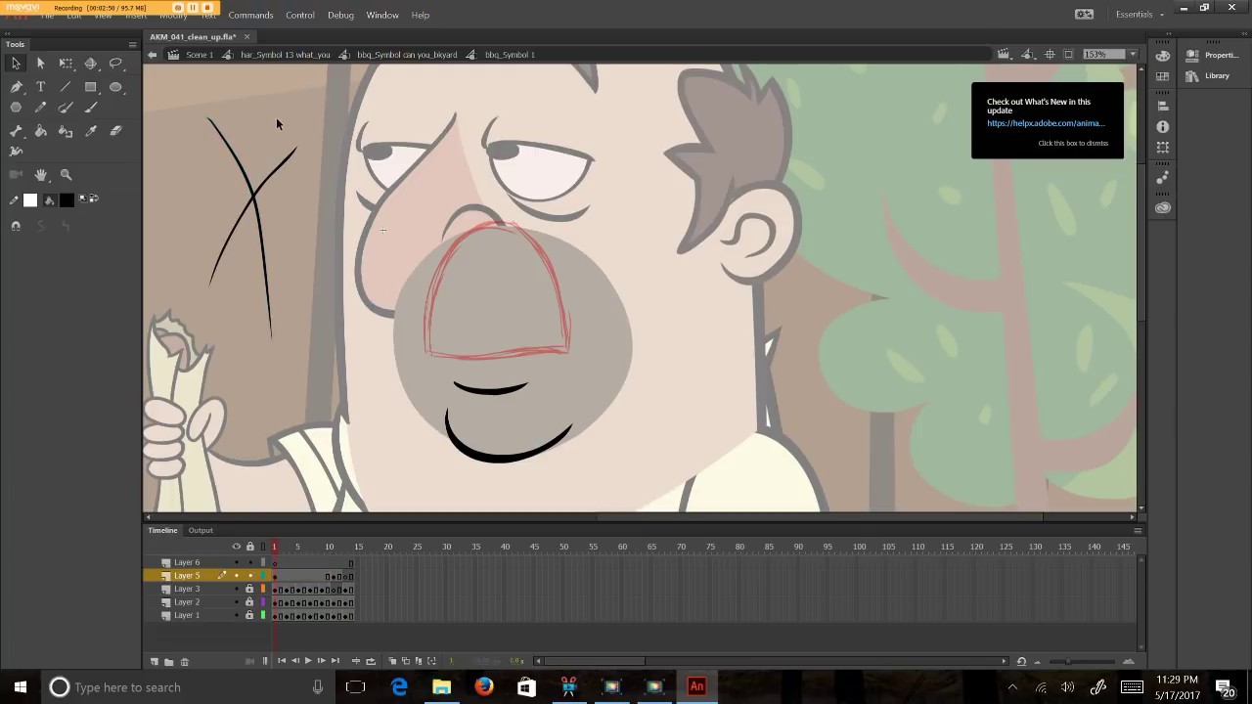
pyautogui.moveTo(276, 123); pyautogui.dragTo(185, 377)
pyautogui.press('Delete')
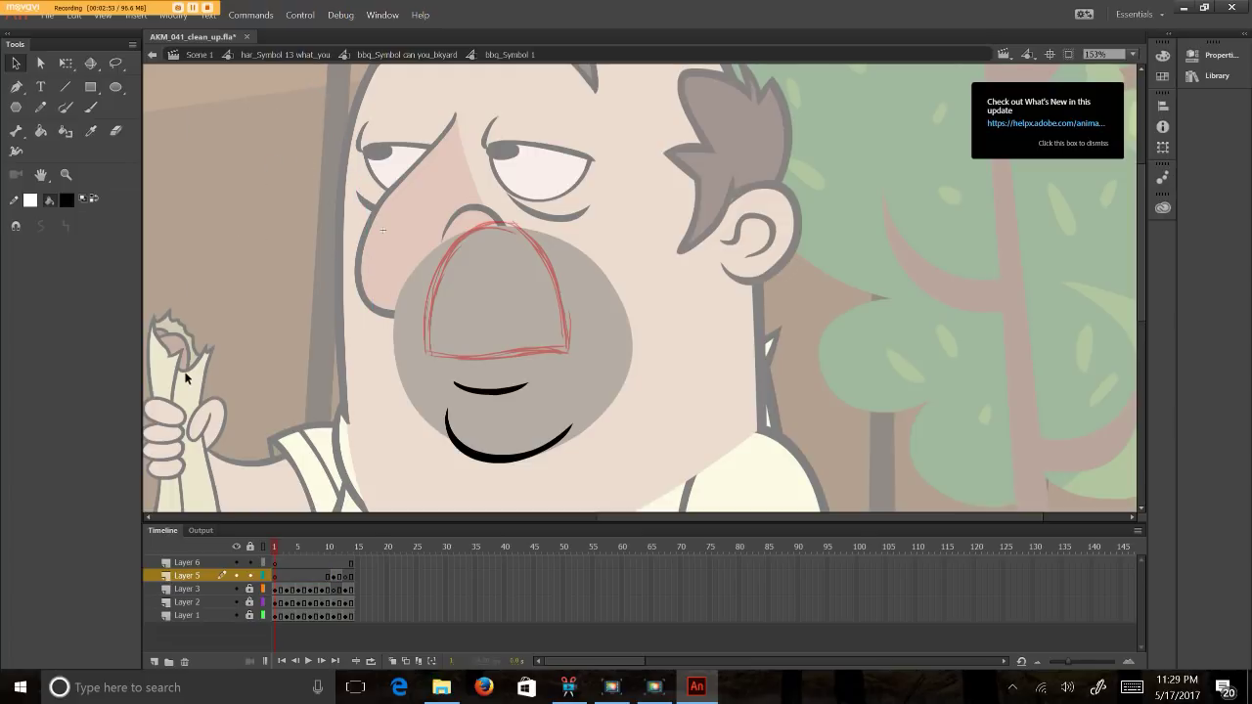
# - Try a brush stroke along the bottom edge of the red moustache guide on frame 1 and undo it
pyautogui.click(65, 174)
pyautogui.moveTo(383, 150)
pyautogui.mouseDown()
pyautogui.moveTo(587, 380)
pyautogui.moveTo(868, 474)
pyautogui.mouseUp()
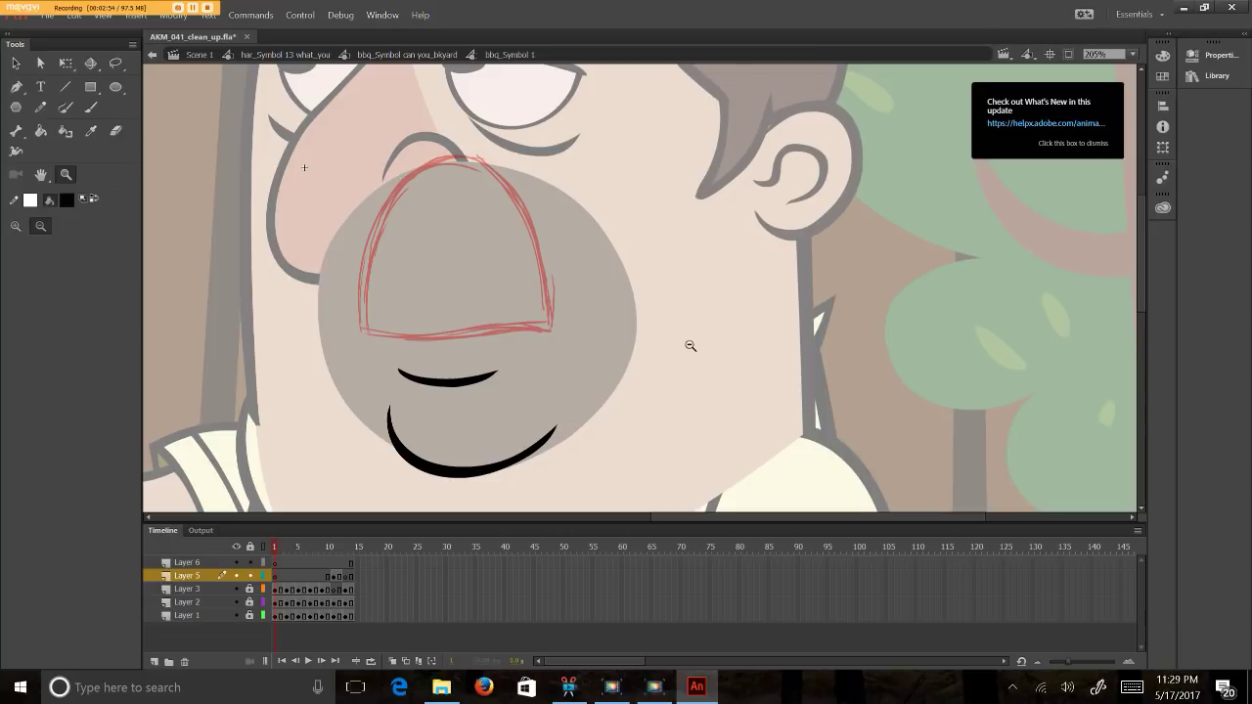
pyautogui.click(89, 110)
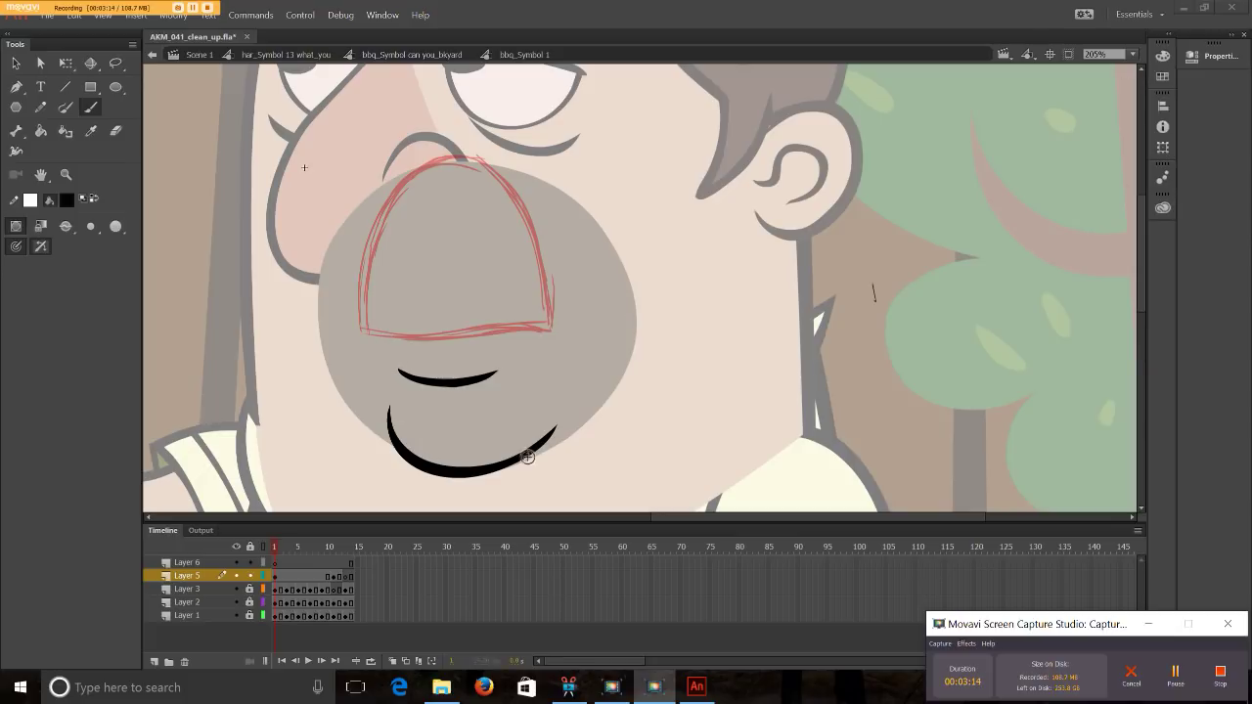
pyautogui.moveTo(380, 336)
pyautogui.mouseDown()
pyautogui.moveTo(451, 353)
pyautogui.moveTo(510, 344)
pyautogui.mouseUp()
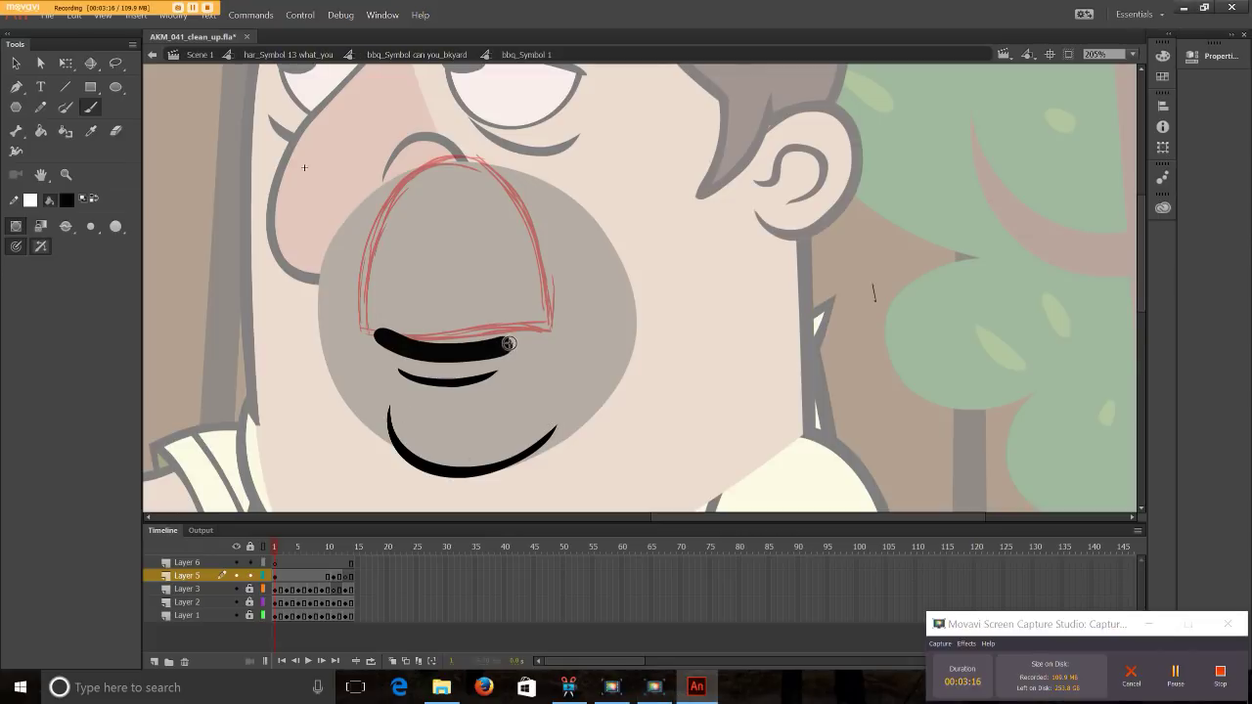
pyautogui.hotkey('ctrl', 'z')
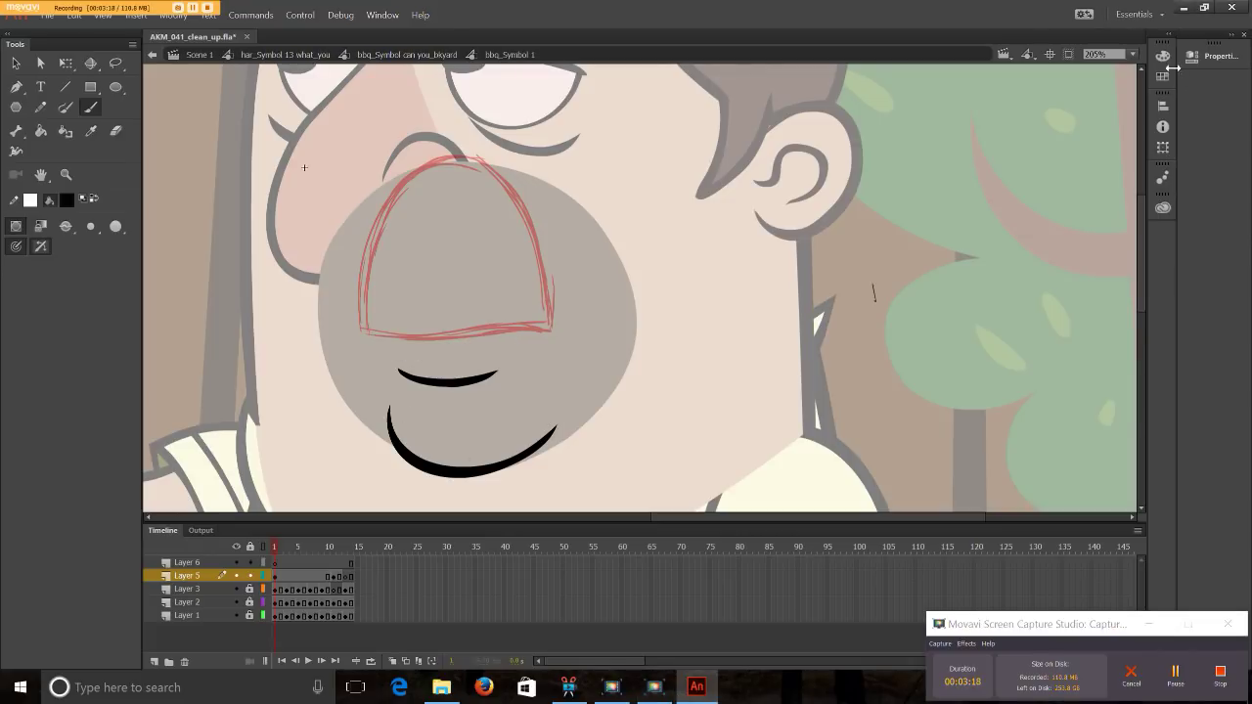
# - Reduce the brush size, try two strokes along the bottom edge of the moustache guide, and undo both
pyautogui.click(1215, 59)
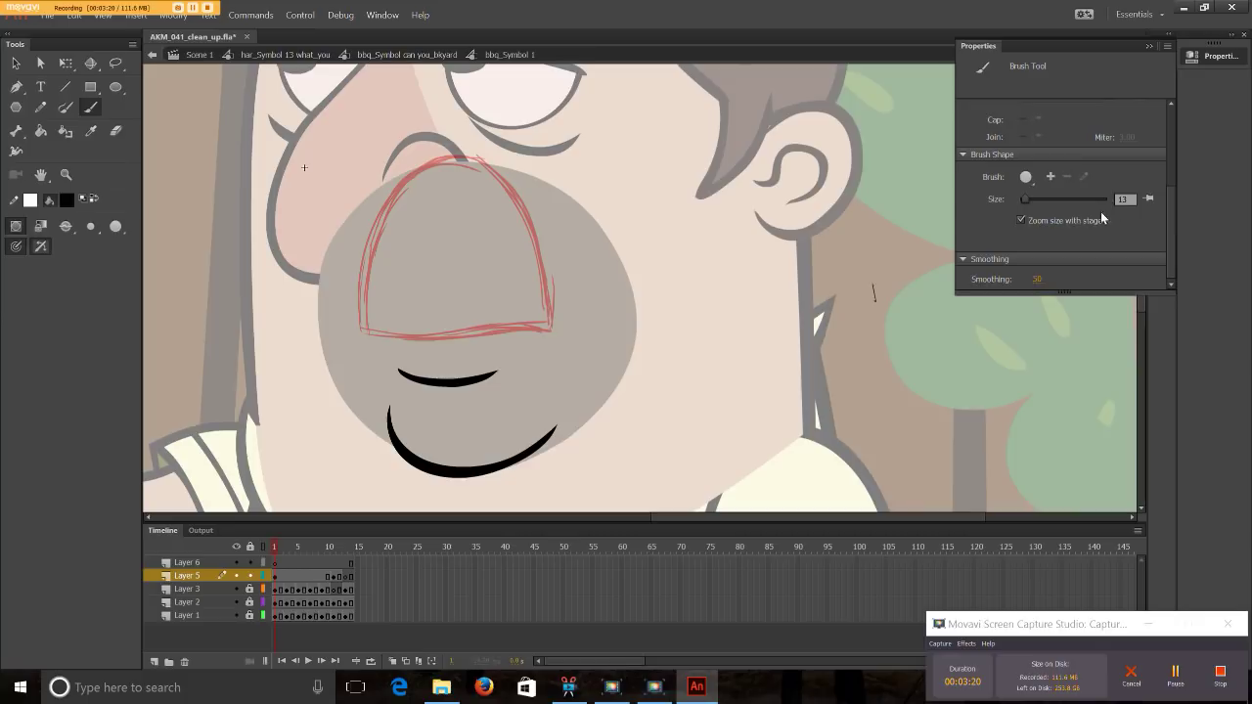
pyautogui.click(1118, 199)
pyautogui.moveTo(352, 327)
pyautogui.mouseDown()
pyautogui.moveTo(551, 340)
pyautogui.moveTo(544, 331)
pyautogui.mouseUp()
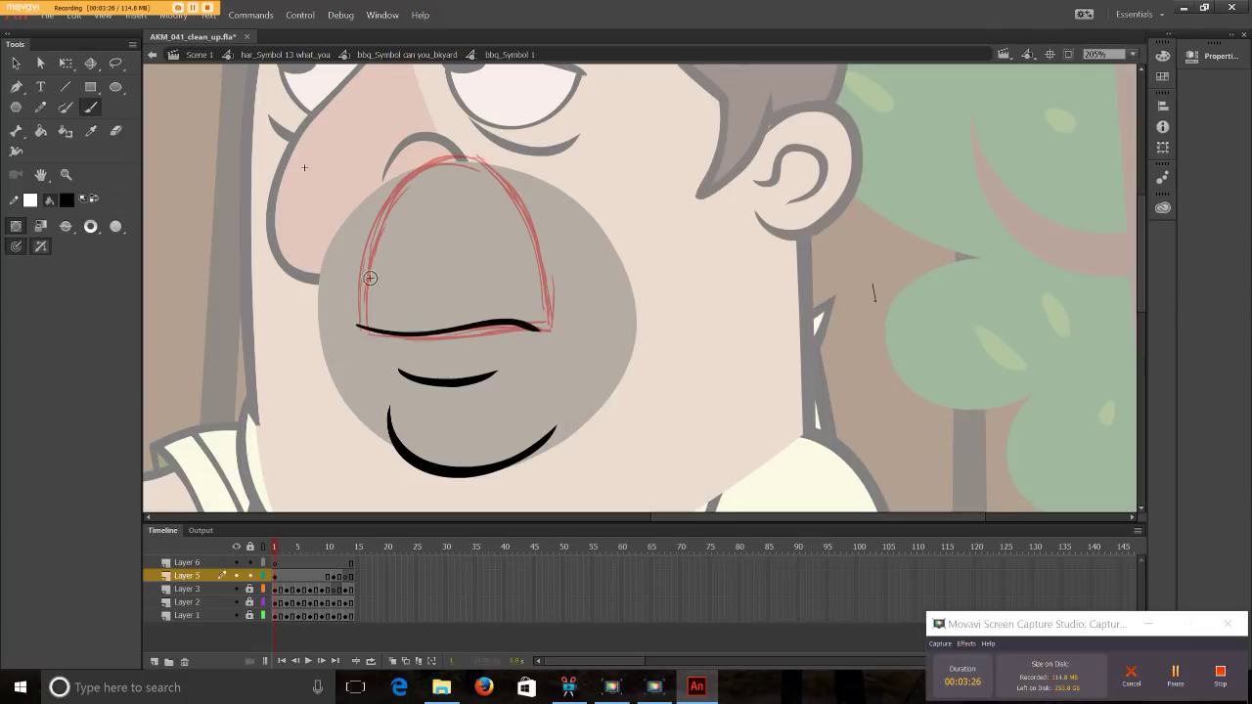
pyautogui.hotkey('ctrl', 'z')
pyautogui.moveTo(358, 327)
pyautogui.mouseDown()
pyautogui.moveTo(415, 339)
pyautogui.moveTo(552, 329)
pyautogui.mouseUp()
pyautogui.hotkey('ctrl', 'z')
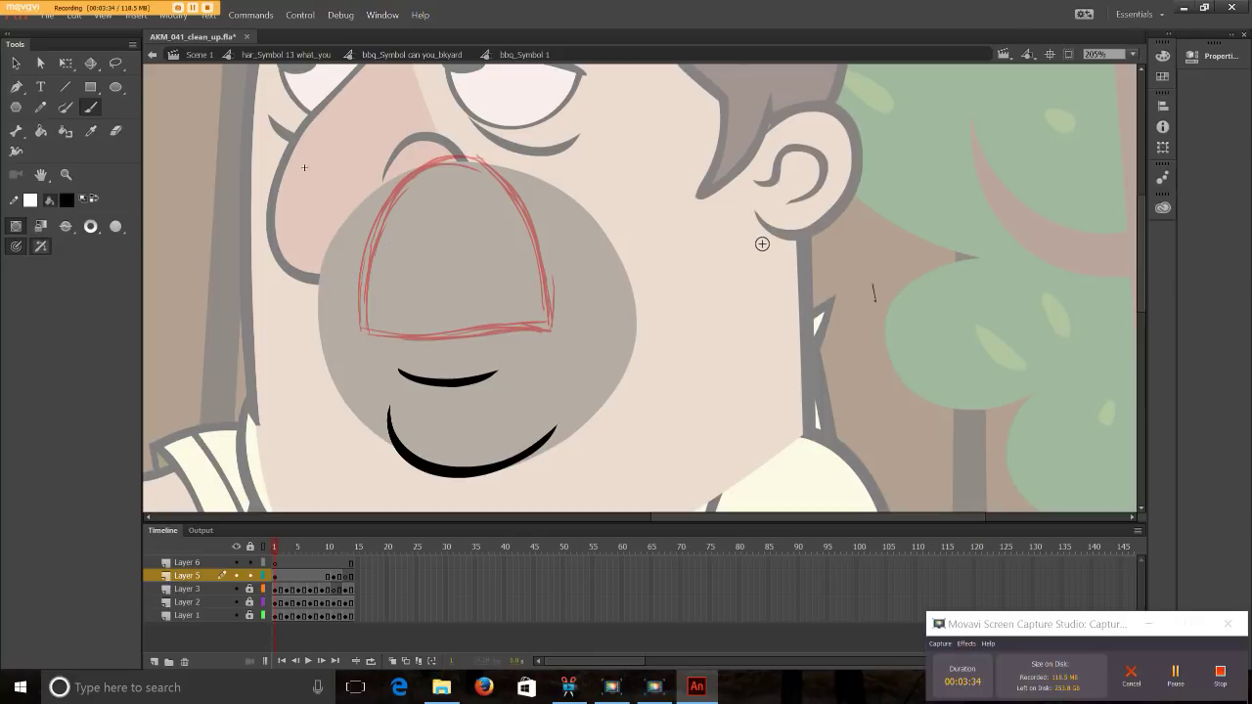
# - Ink the moustache's wavy bottom edge and arched outline over the red guide on frame 1 of Layer 5
pyautogui.press('v')
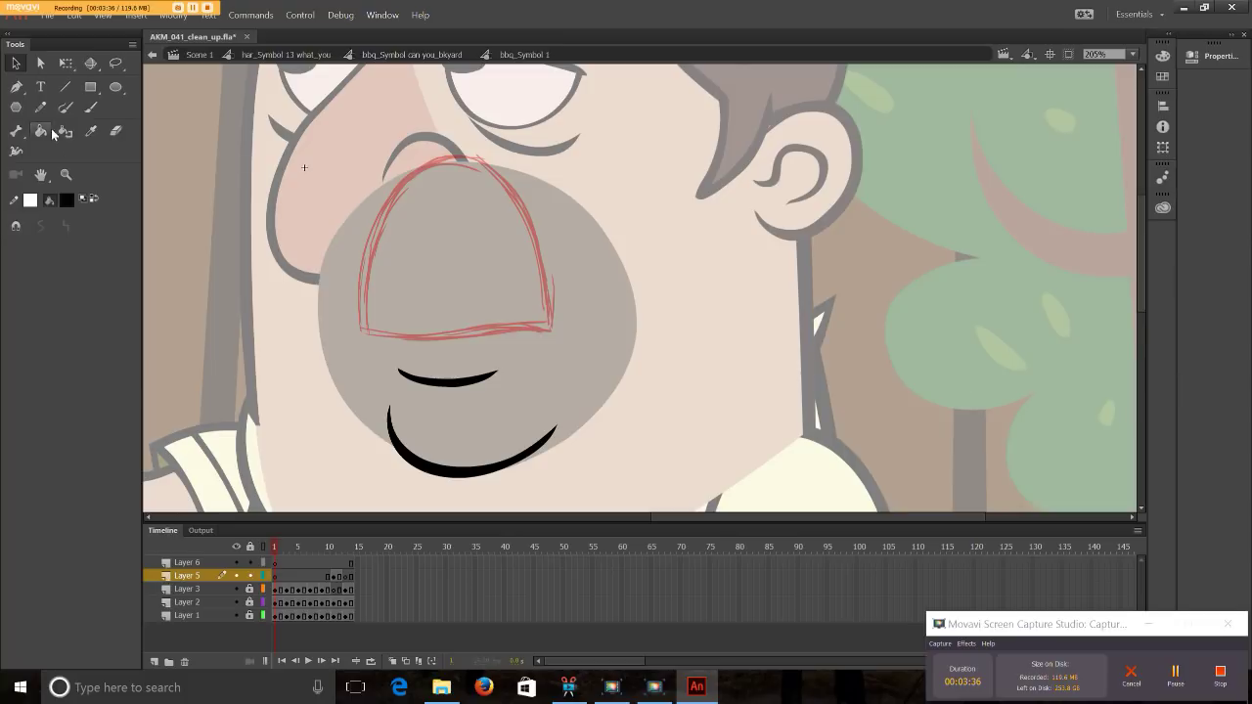
pyautogui.click(90, 107)
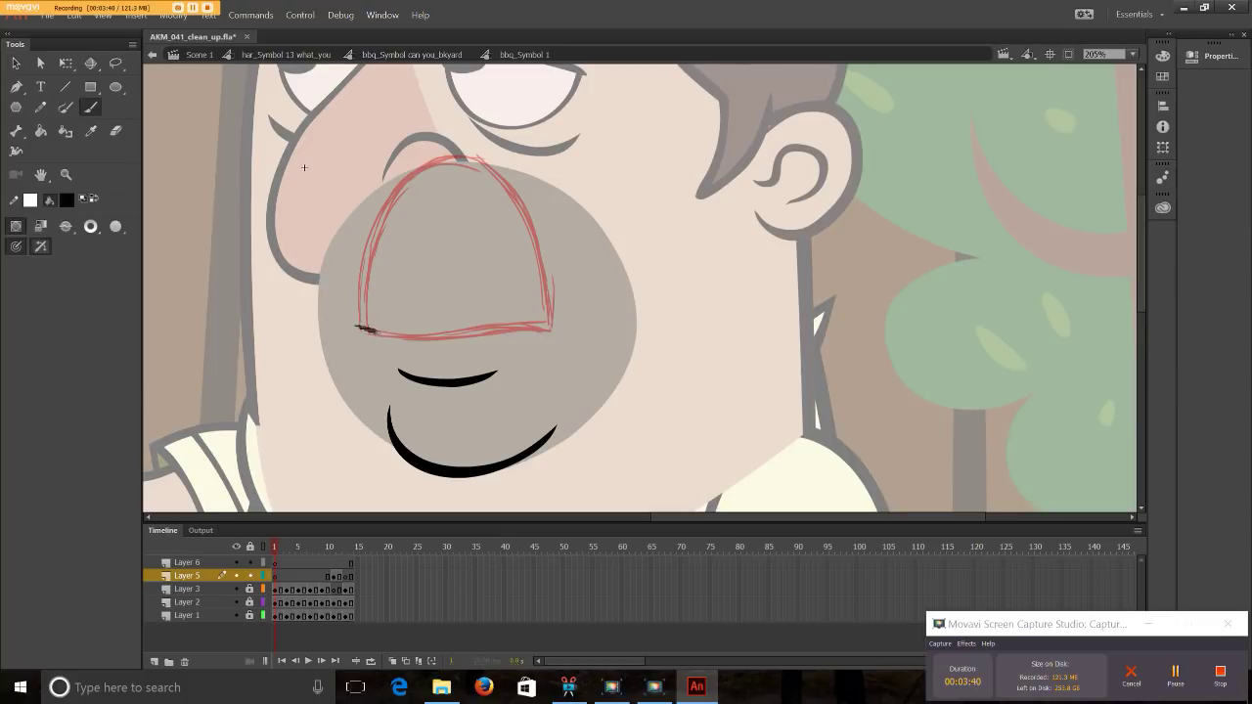
pyautogui.moveTo(364, 330); pyautogui.dragTo(553, 328)
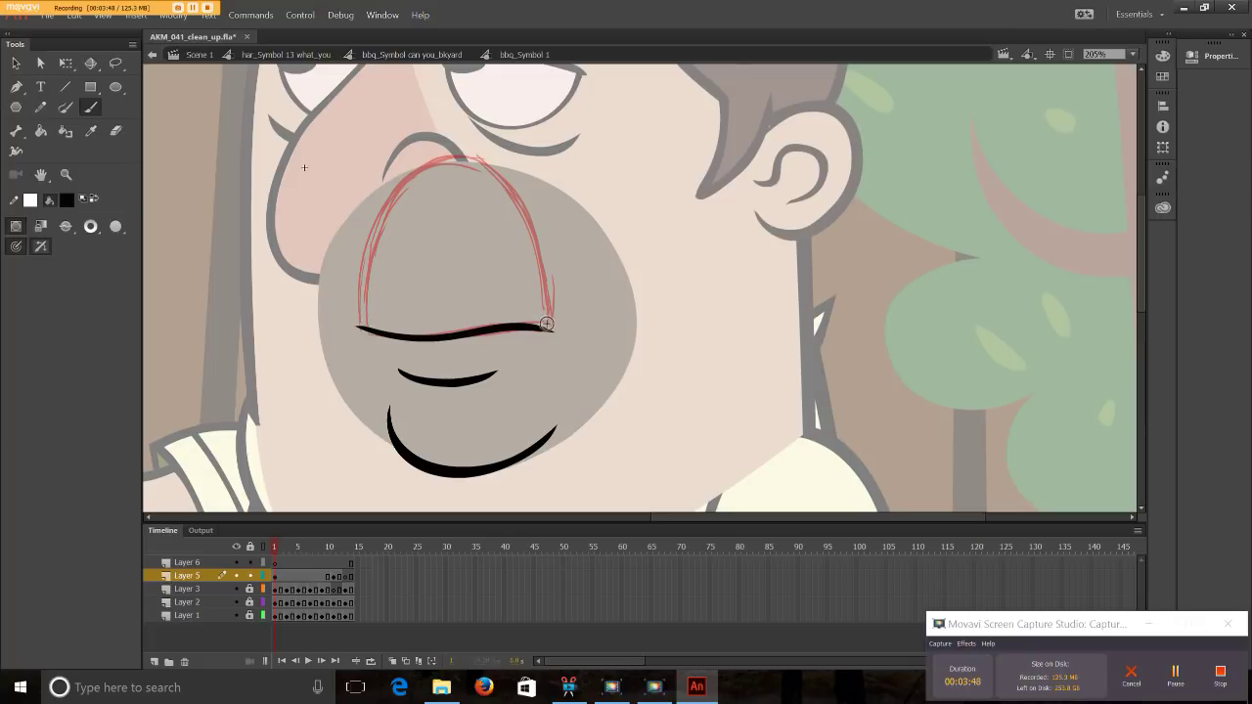
pyautogui.moveTo(368, 344); pyautogui.dragTo(371, 353)
pyautogui.moveTo(364, 299)
pyautogui.mouseDown()
pyautogui.moveTo(369, 235)
pyautogui.moveTo(401, 178)
pyautogui.moveTo(483, 168)
pyautogui.moveTo(534, 249)
pyautogui.moveTo(545, 371)
pyautogui.mouseUp()
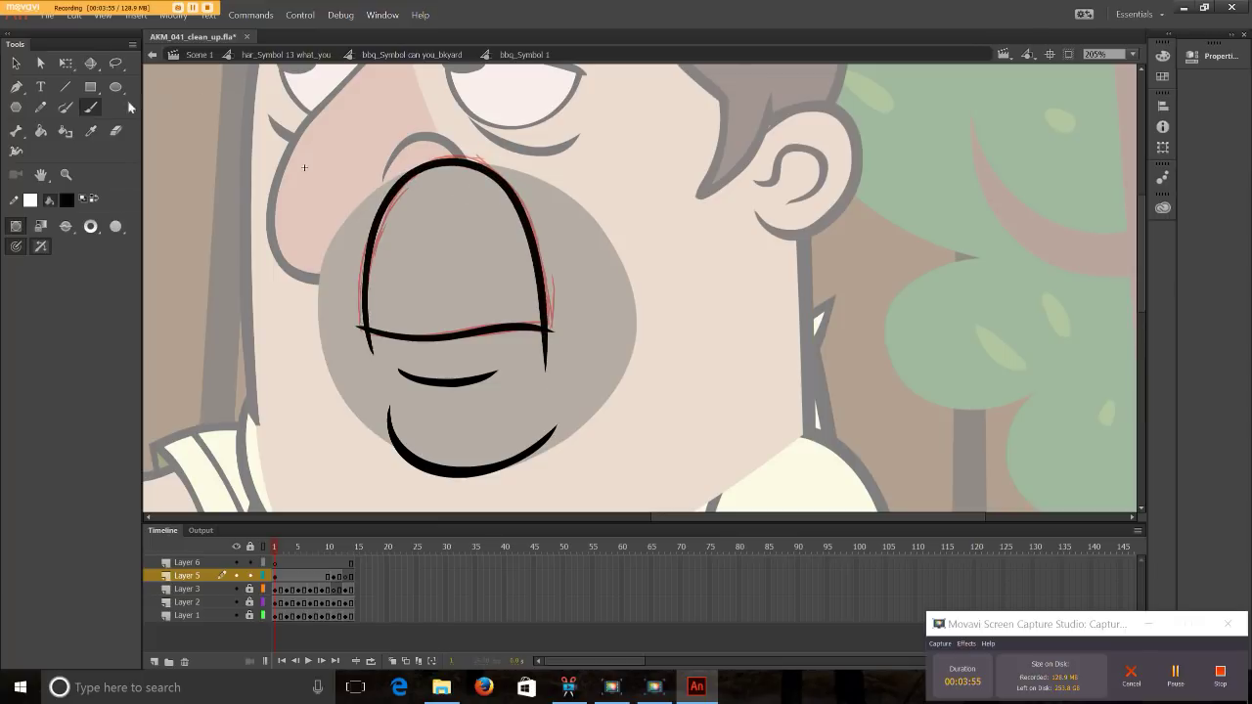
# - Trim both overshooting ends of the moustache's bottom line inside its drawing object
pyautogui.click(16, 62)
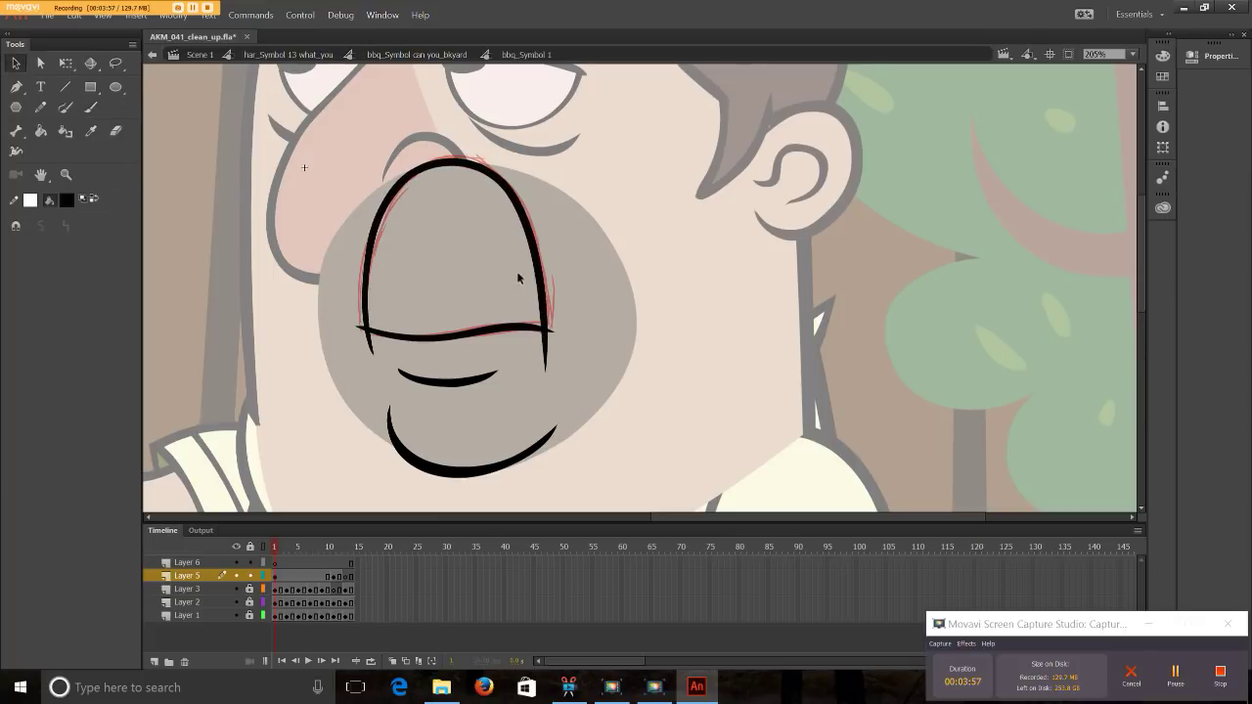
pyautogui.doubleClick(421, 341)
pyautogui.moveTo(356, 335); pyautogui.dragTo(366, 355)
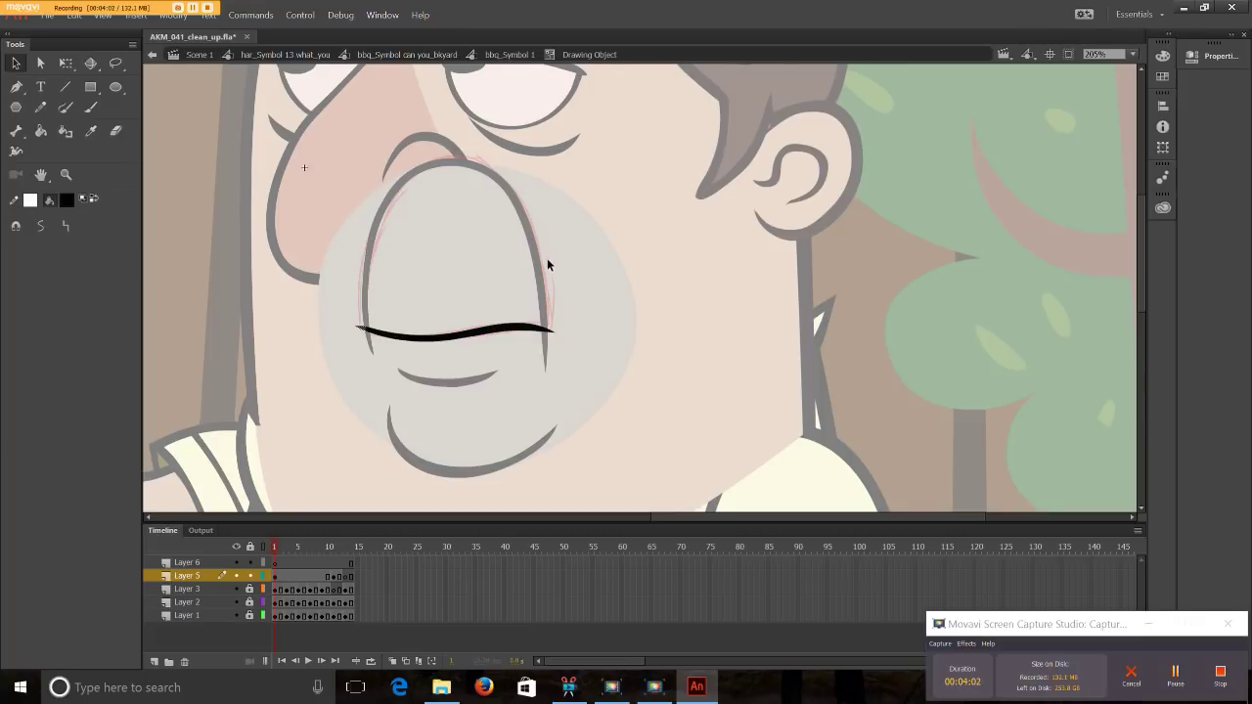
pyautogui.press('Delete')
pyautogui.moveTo(567, 272); pyautogui.dragTo(546, 380)
pyautogui.doubleClick(559, 313)
# - Trim the two ends of the moustache arch that extend below the bottom line, and leave its drawing object
pyautogui.doubleClick(543, 293)
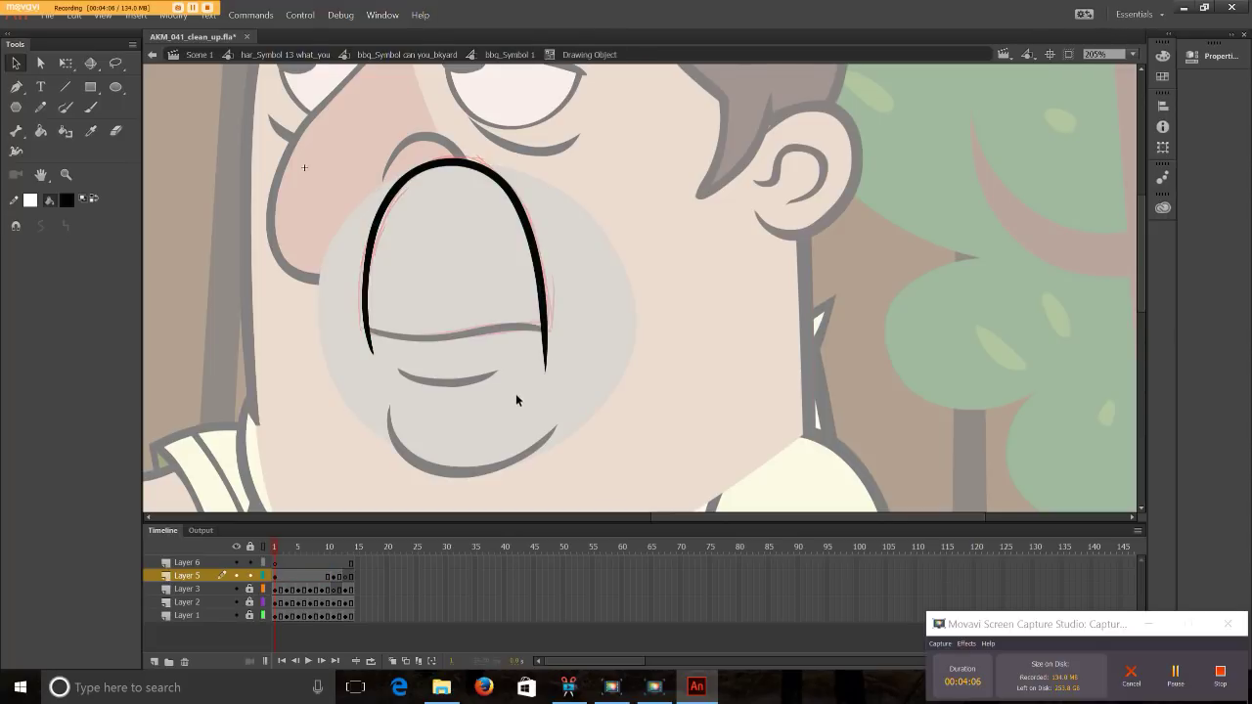
pyautogui.moveTo(516, 395); pyautogui.dragTo(571, 330)
pyautogui.press('Delete')
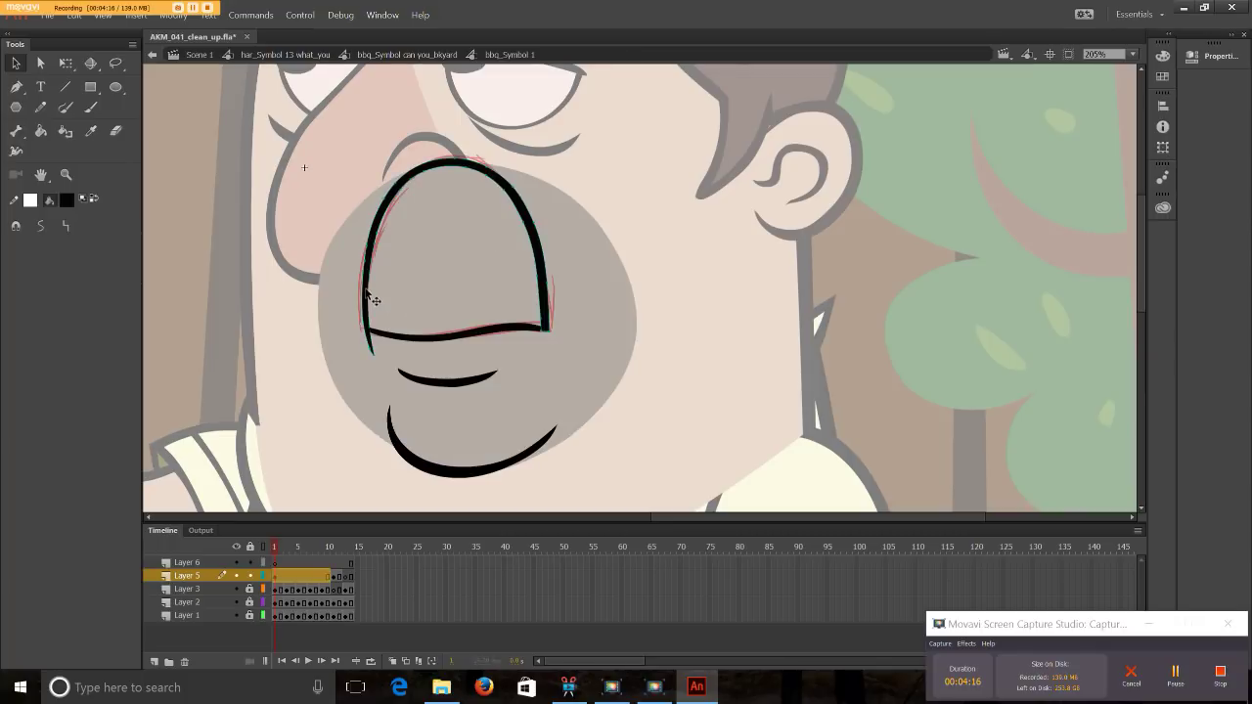
pyautogui.moveTo(355, 382); pyautogui.dragTo(396, 339)
pyautogui.press('Delete')
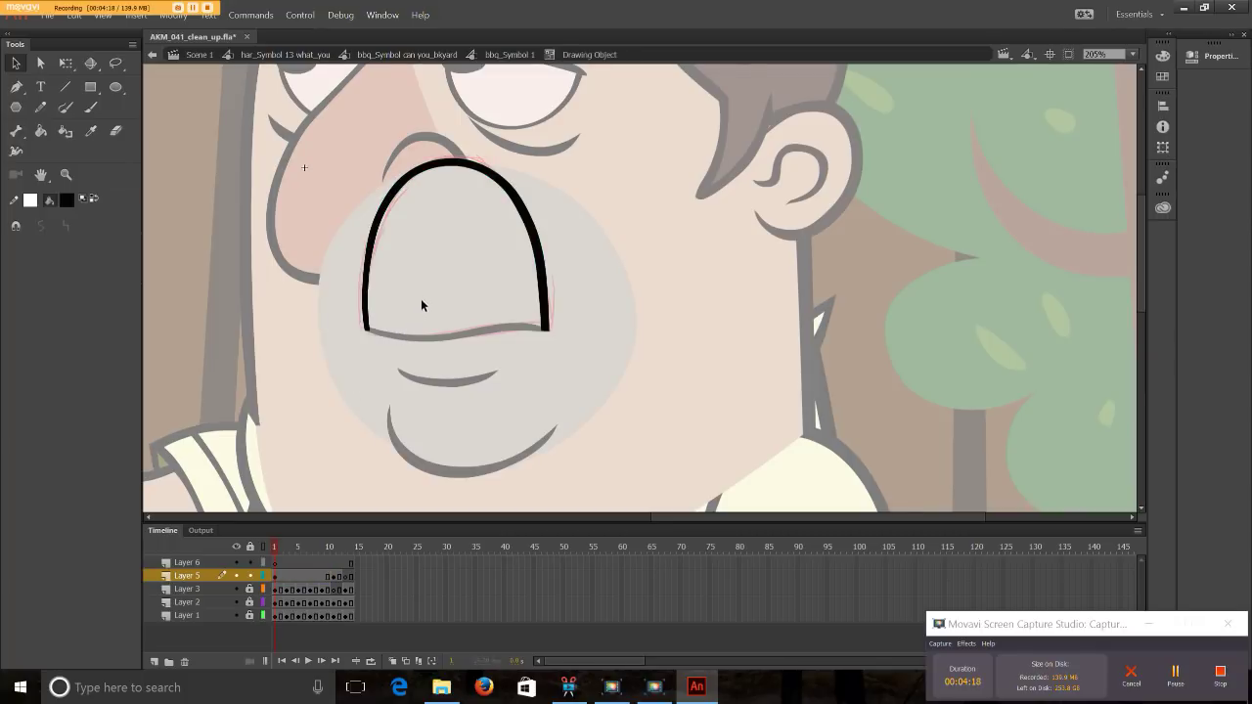
pyautogui.click(1179, 675)
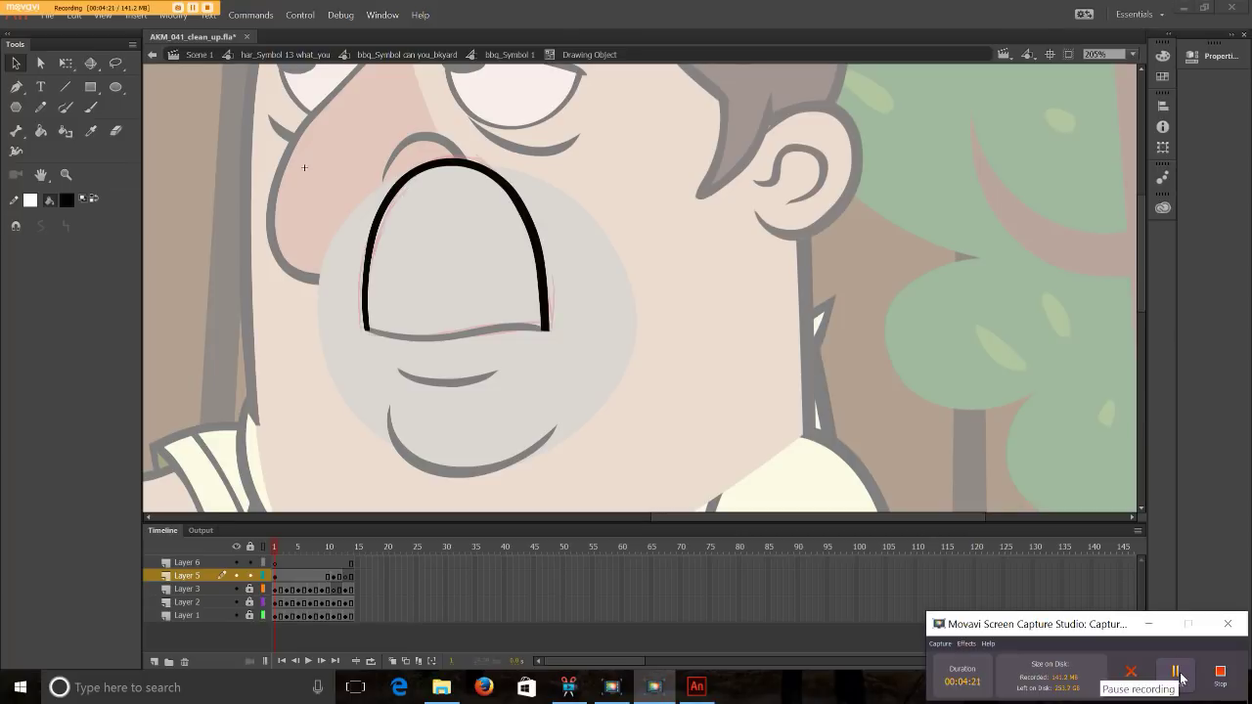
pyautogui.click(594, 269)
# - Clear the copied drawing from frame 3 of Layer 5 and ink the moustache's bottom edge and arch over the guide
pyautogui.click(286, 576)
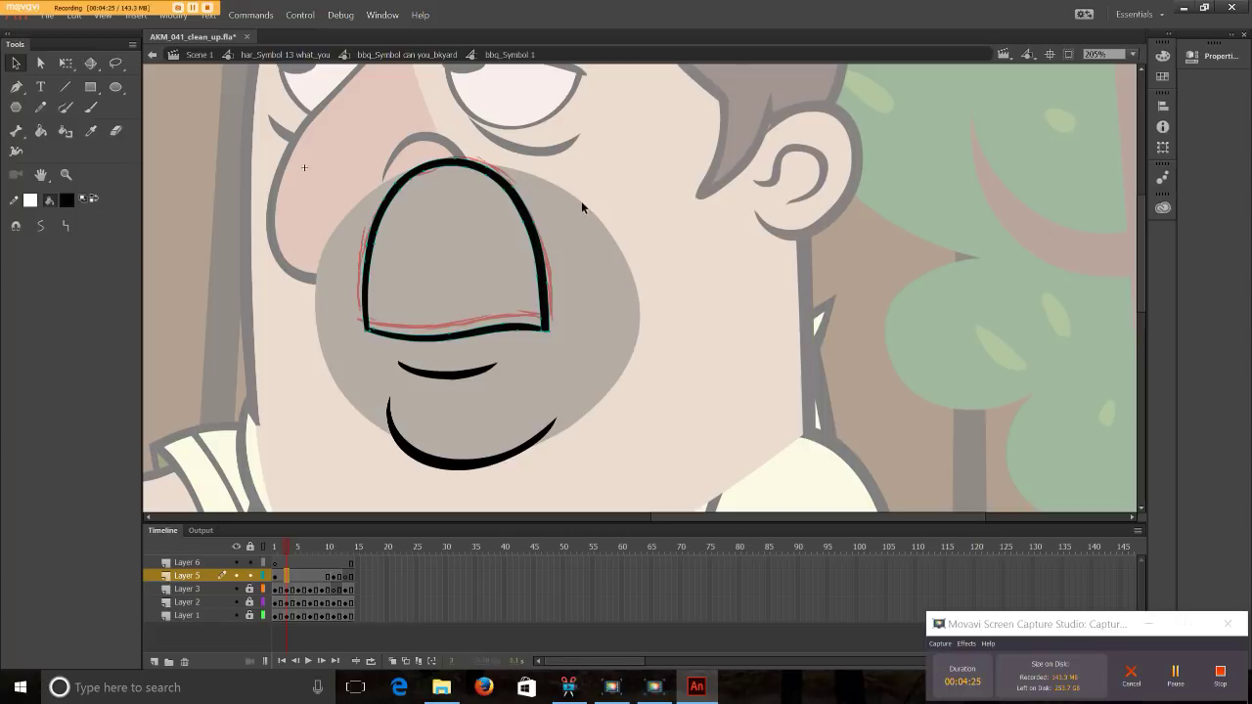
pyautogui.press('Delete')
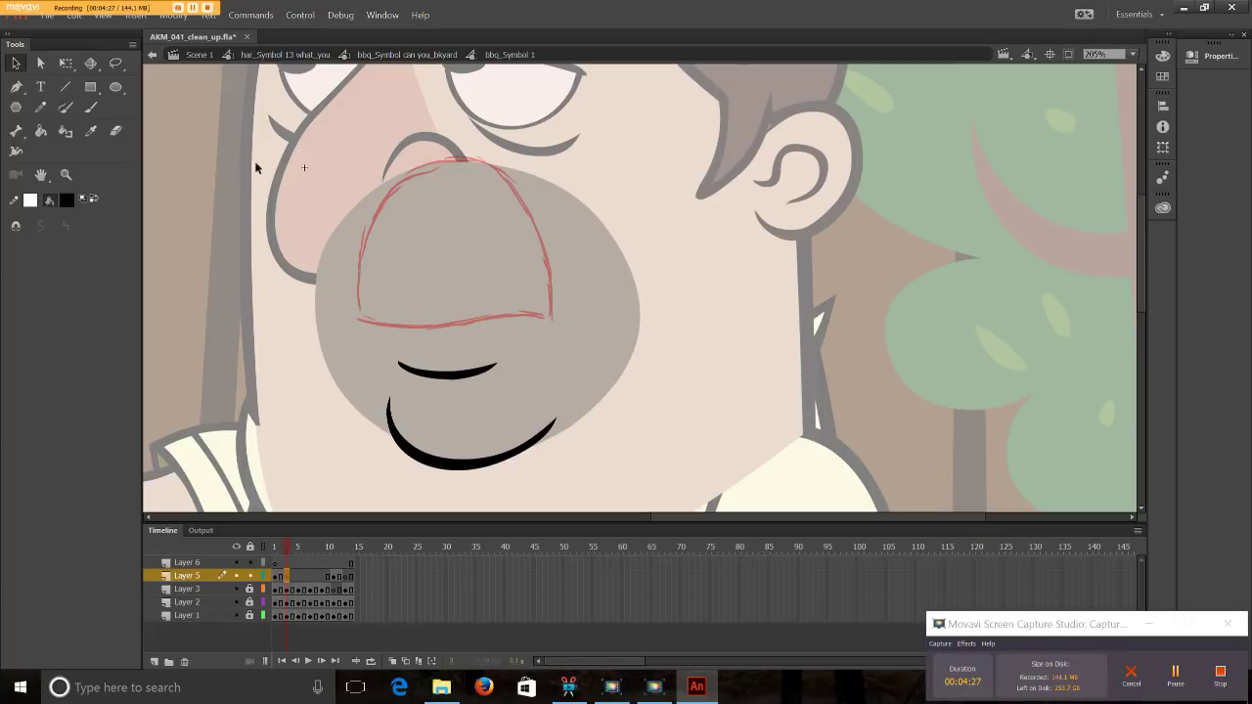
pyautogui.press('b')
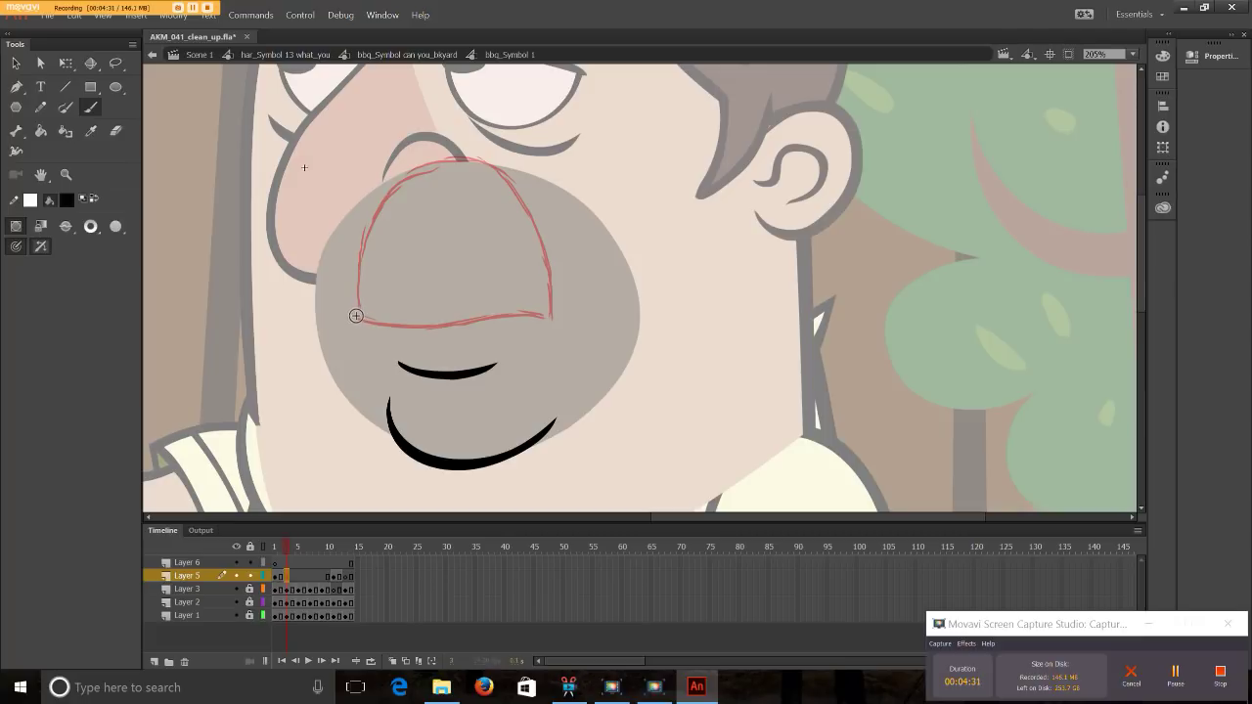
pyautogui.moveTo(428, 324); pyautogui.dragTo(553, 315)
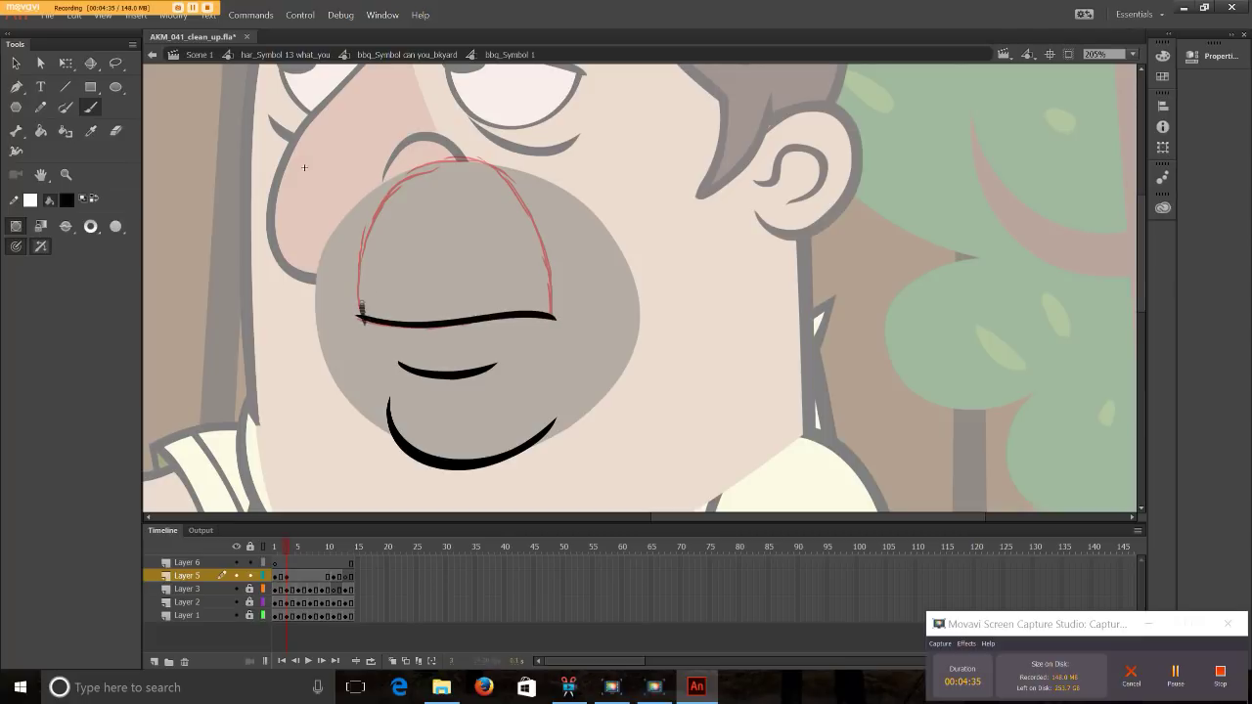
pyautogui.moveTo(361, 309)
pyautogui.mouseDown()
pyautogui.moveTo(362, 245)
pyautogui.moveTo(389, 188)
pyautogui.moveTo(430, 164)
pyautogui.moveTo(479, 160)
pyautogui.moveTo(538, 225)
pyautogui.moveTo(553, 316)
pyautogui.mouseUp()
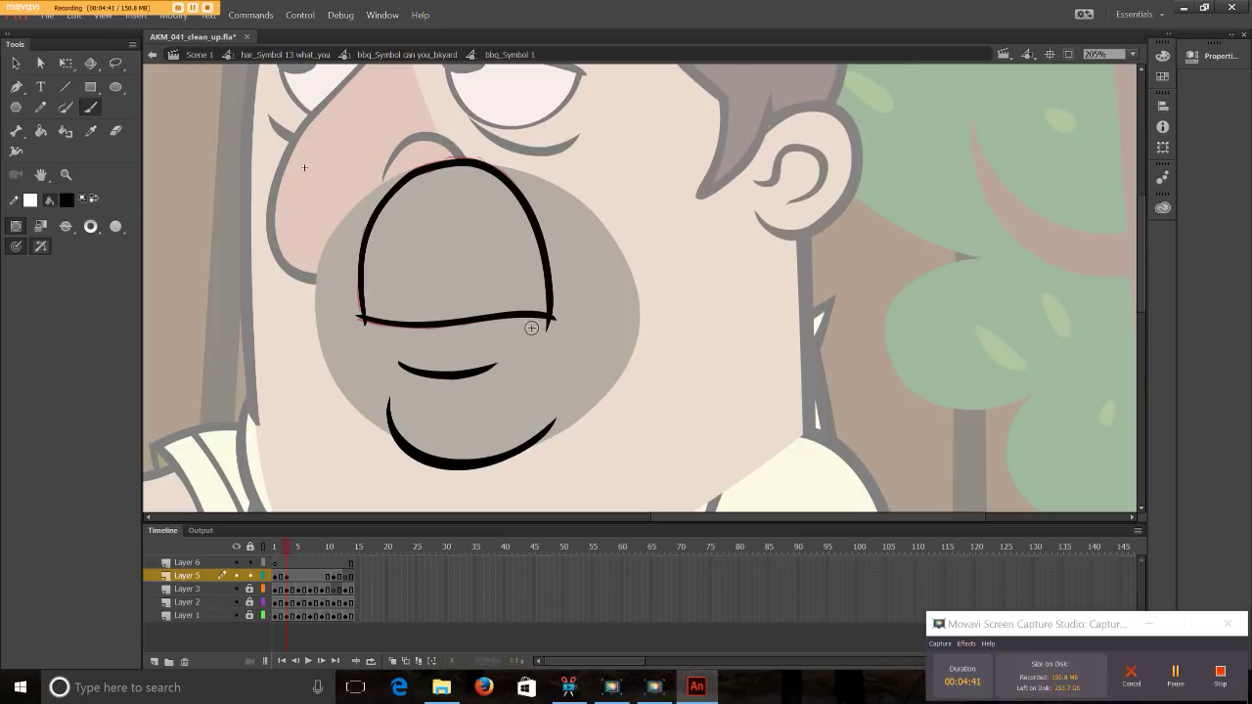
# - Clear the copied drawing from frame 5 of Layer 5 and ink the moustache's bottom edge and arch over the guide
pyautogui.press('.')
pyautogui.press('.')
pyautogui.click(299, 576)
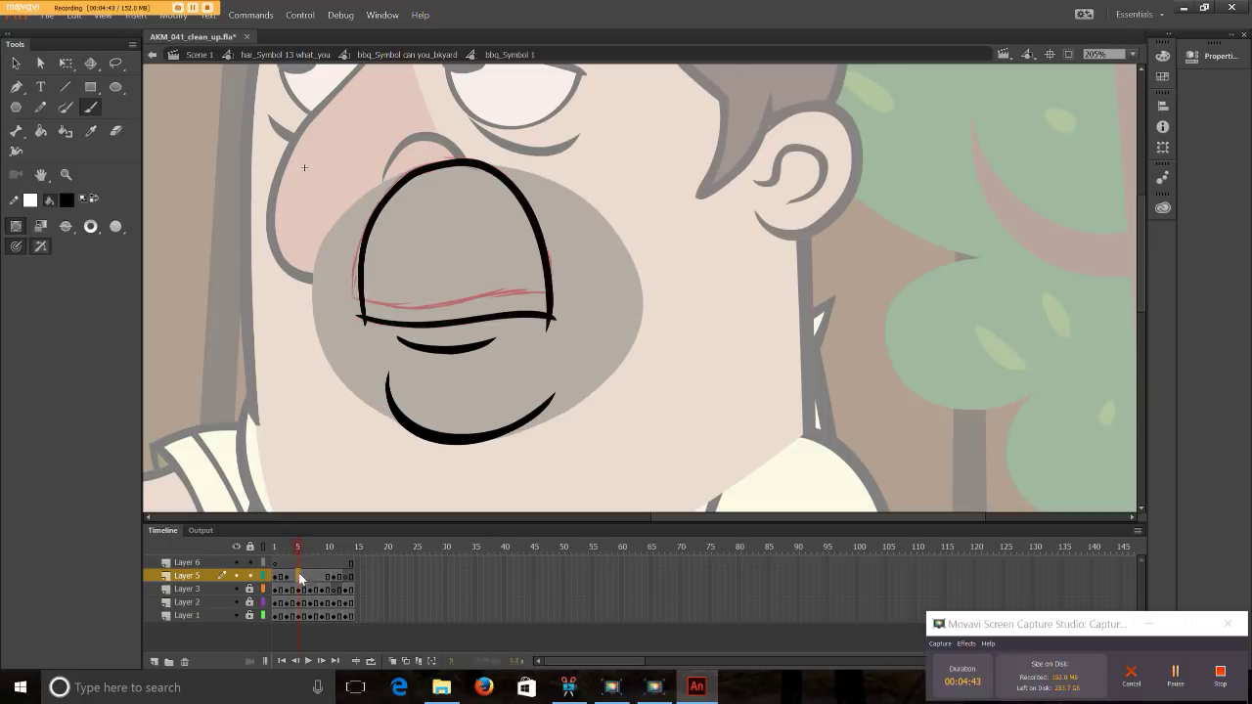
pyautogui.click(300, 578)
pyautogui.press('Delete')
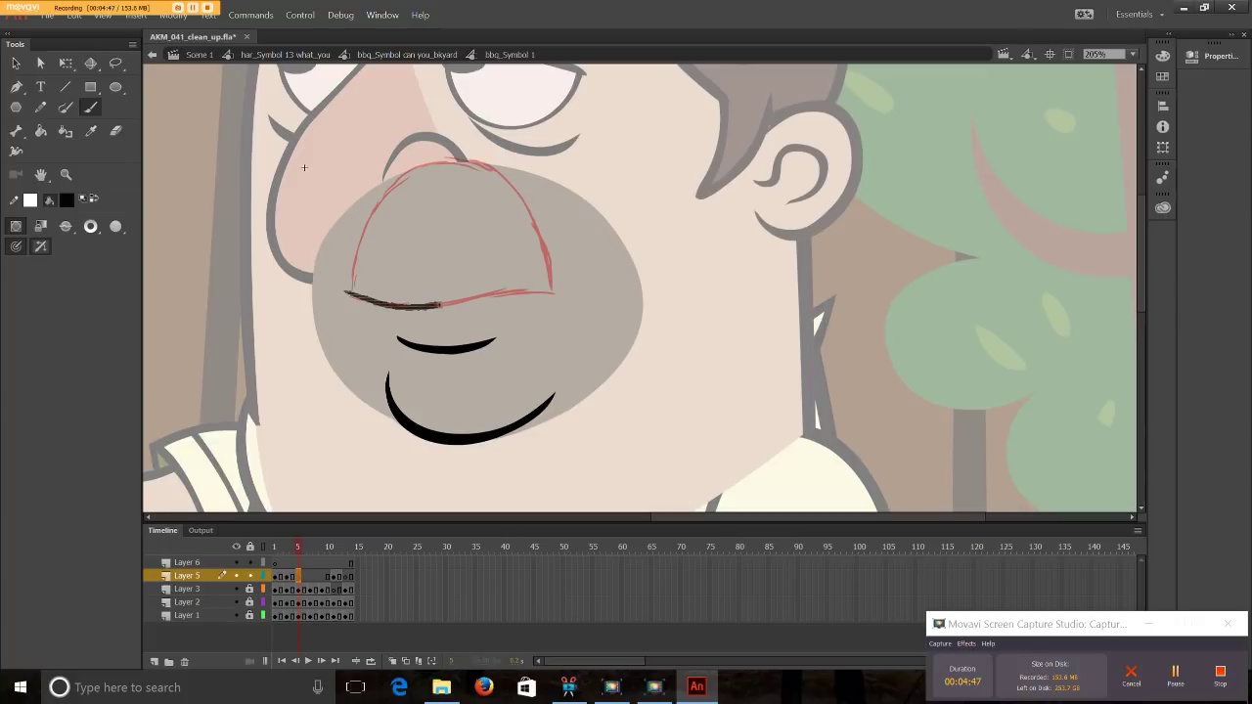
pyautogui.moveTo(440, 307); pyautogui.dragTo(555, 293)
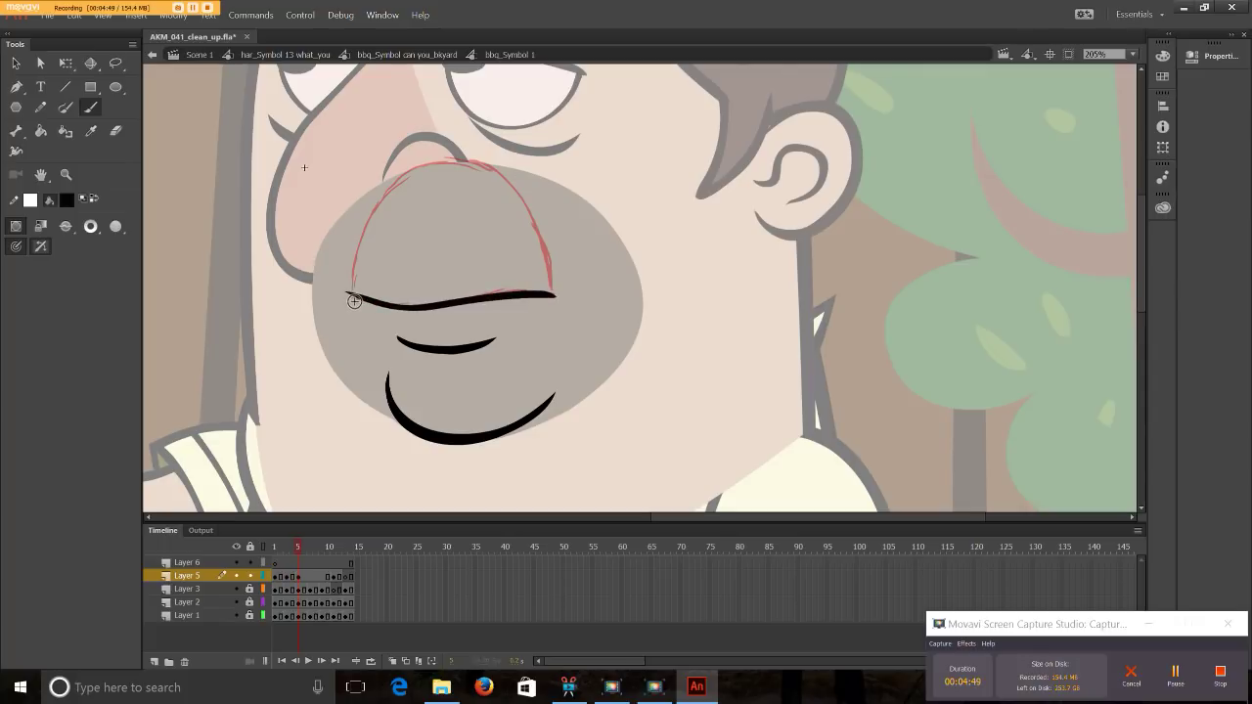
pyautogui.moveTo(351, 286)
pyautogui.mouseDown()
pyautogui.moveTo(371, 209)
pyautogui.moveTo(413, 172)
pyautogui.moveTo(452, 159)
pyautogui.moveTo(494, 164)
pyautogui.moveTo(520, 196)
pyautogui.moveTo(555, 303)
pyautogui.mouseUp()
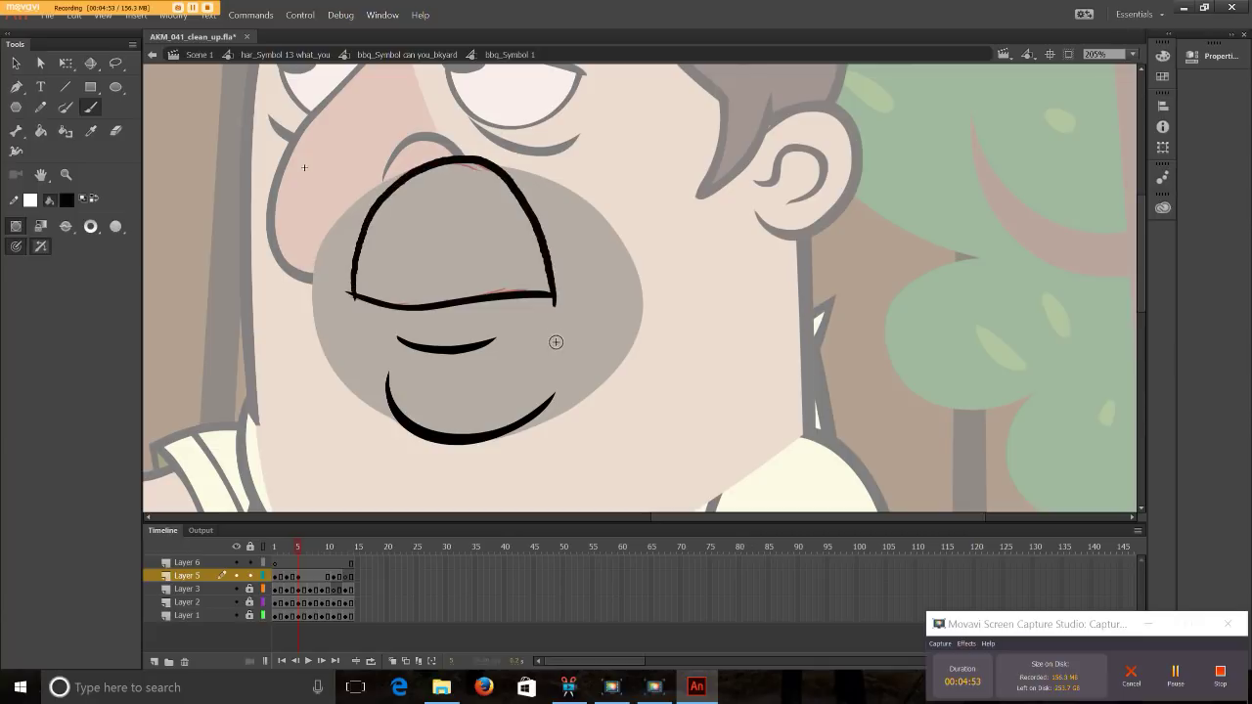
# - Continue inking the moustache over the guides on Layer 5 through frame 13, including the crease marks beside its corner
pyautogui.press('.')
pyautogui.press('.')
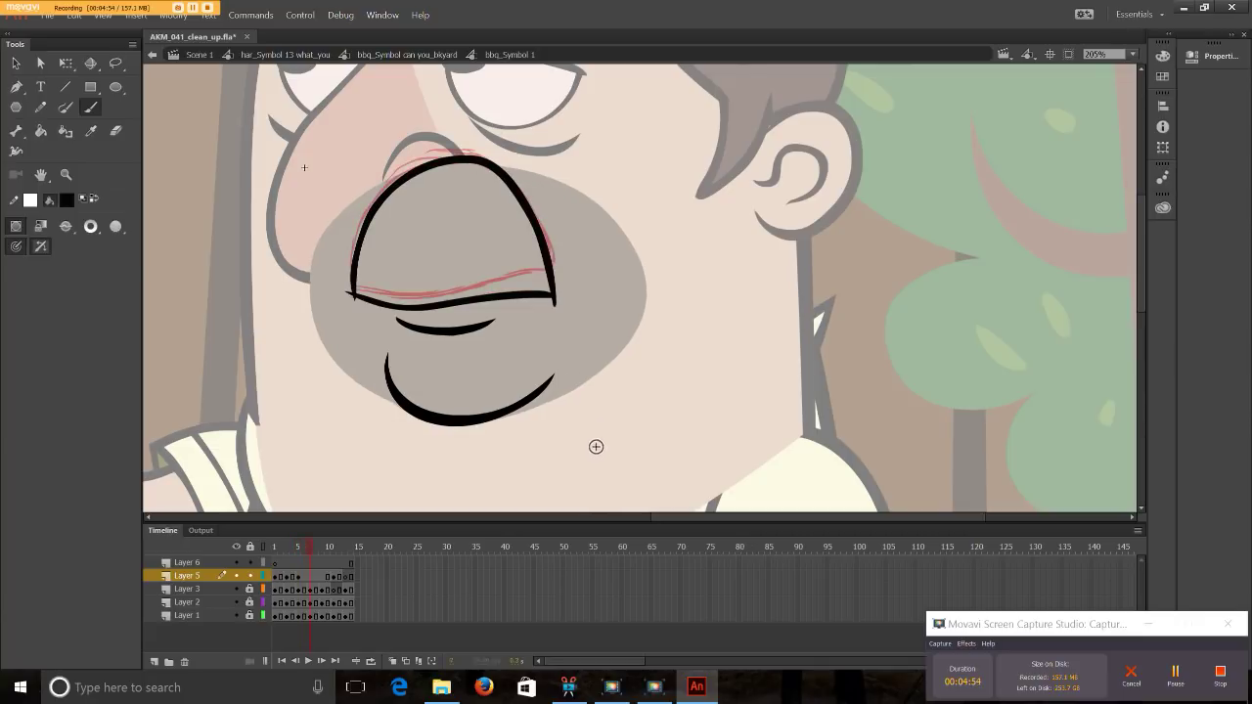
pyautogui.click(311, 577)
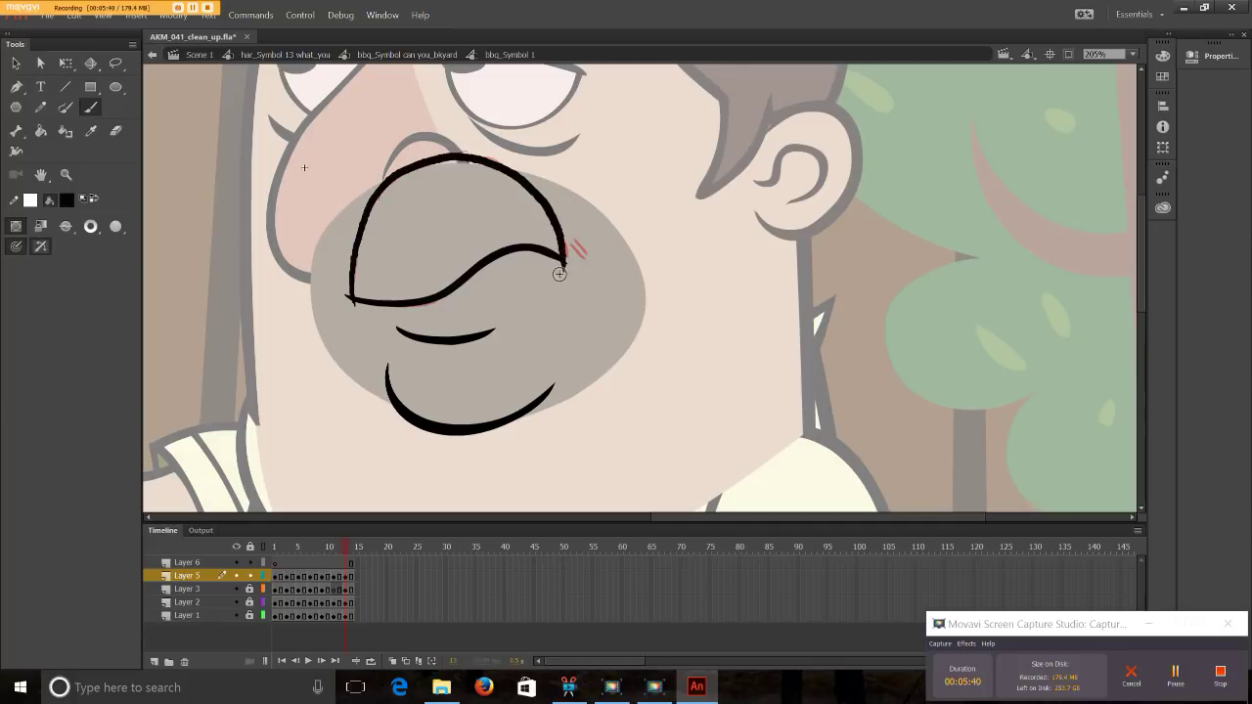
pyautogui.moveTo(576, 241); pyautogui.dragTo(591, 245)
# - Play back the inked moustache animation to check its motion
pyautogui.press('.')
pyautogui.press('.')
pyautogui.press('Return')
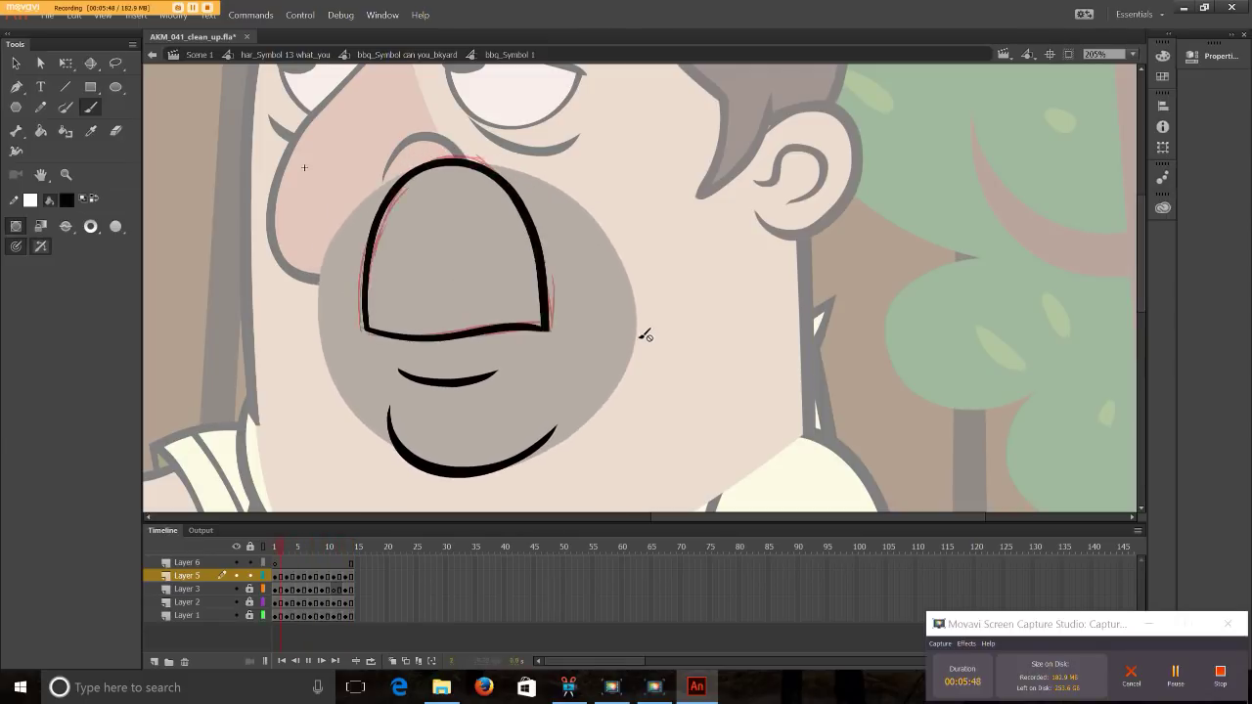
pyautogui.press('Return')
# - On frame 10, trim the overshooting line end at the moustache corner next to the crease marks
pyautogui.press('v')
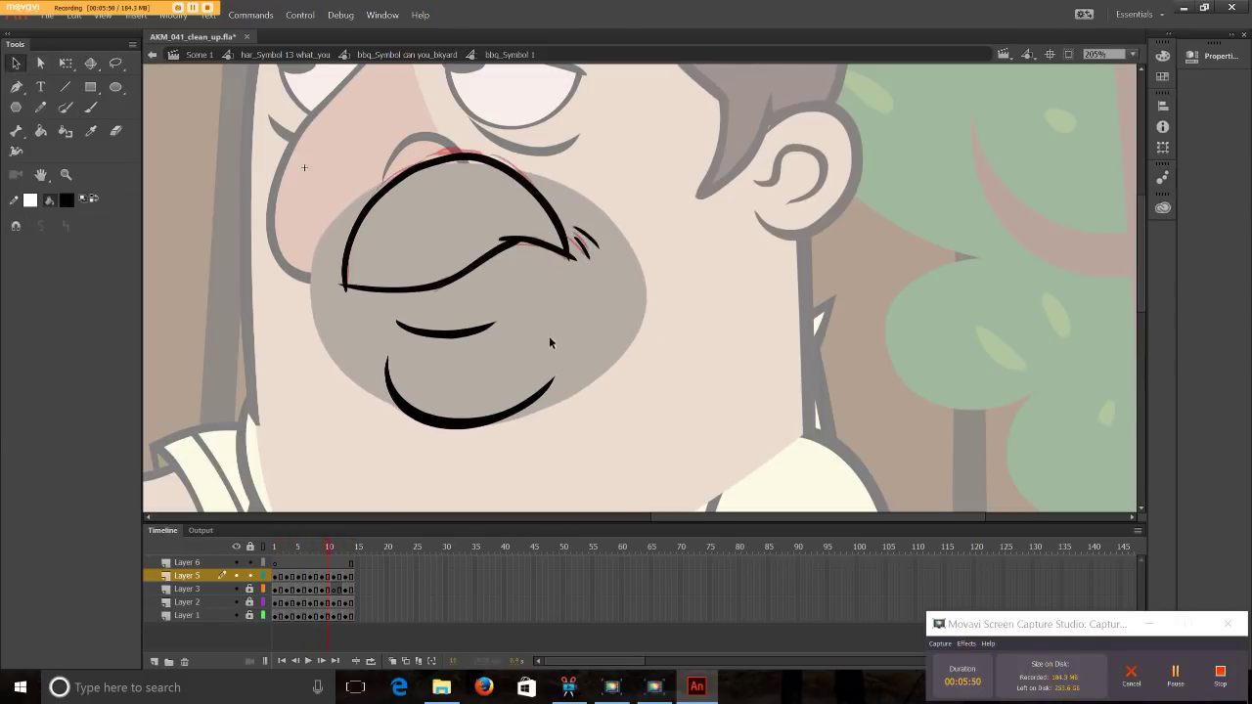
pyautogui.doubleClick(540, 247)
pyautogui.moveTo(587, 216)
pyautogui.mouseDown()
pyautogui.moveTo(570, 294)
pyautogui.moveTo(573, 258)
pyautogui.mouseUp()
pyautogui.doubleClick(584, 264)
pyautogui.doubleClick(566, 238)
pyautogui.doubleClick(554, 260)
# - Trim the overshooting ends of the arch and bottom line where they cross at the moustache corner below the nose
pyautogui.doubleClick(348, 278)
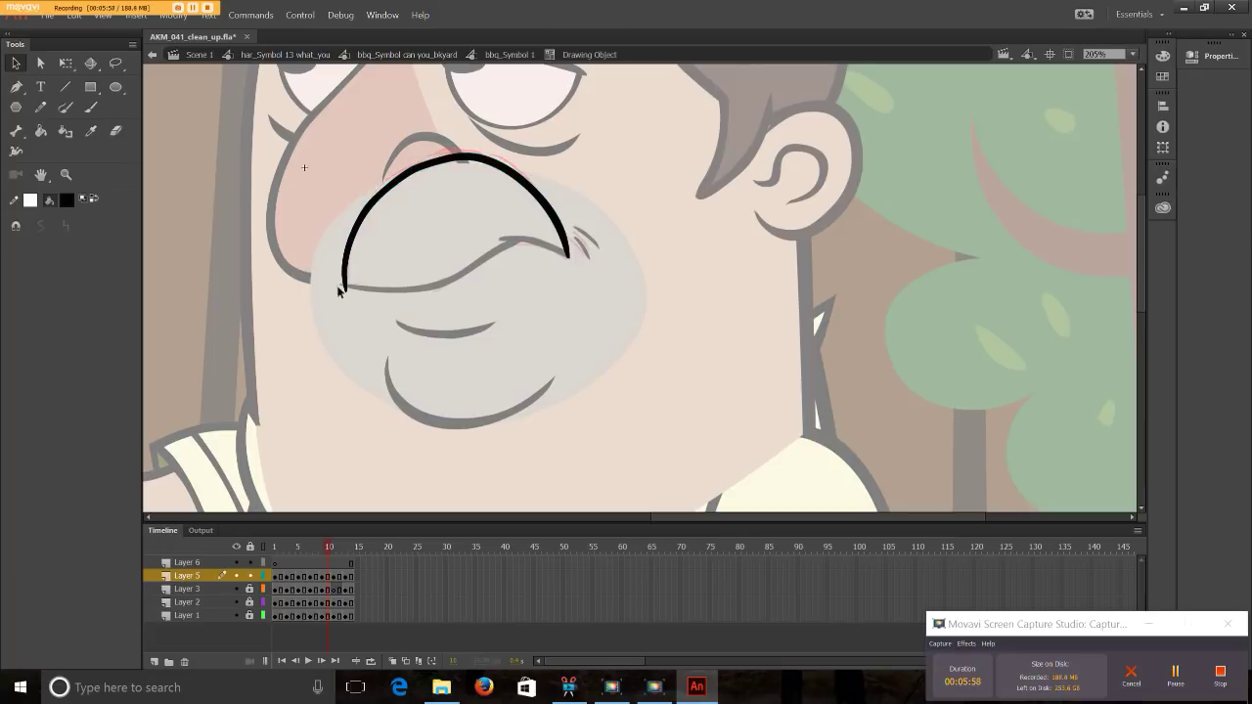
pyautogui.moveTo(360, 286); pyautogui.dragTo(363, 286)
pyautogui.doubleClick(365, 294)
pyautogui.doubleClick(366, 290)
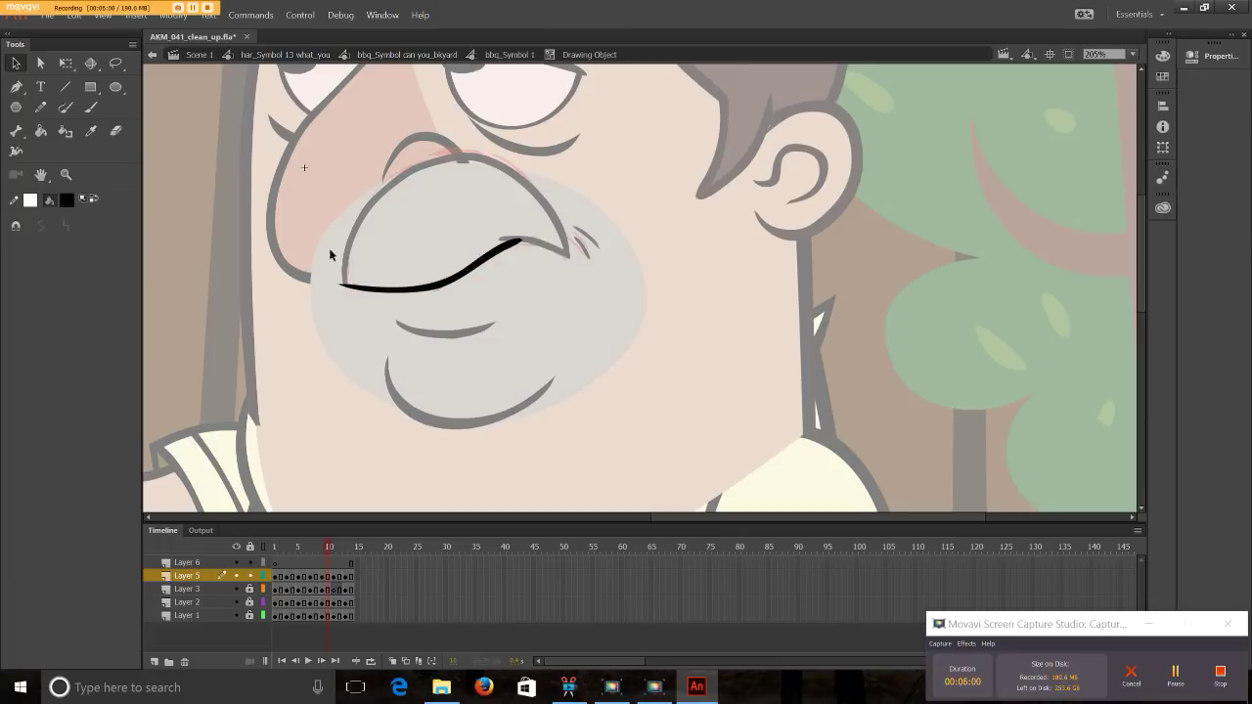
pyautogui.moveTo(331, 246); pyautogui.dragTo(340, 301)
pyautogui.doubleClick(597, 167)
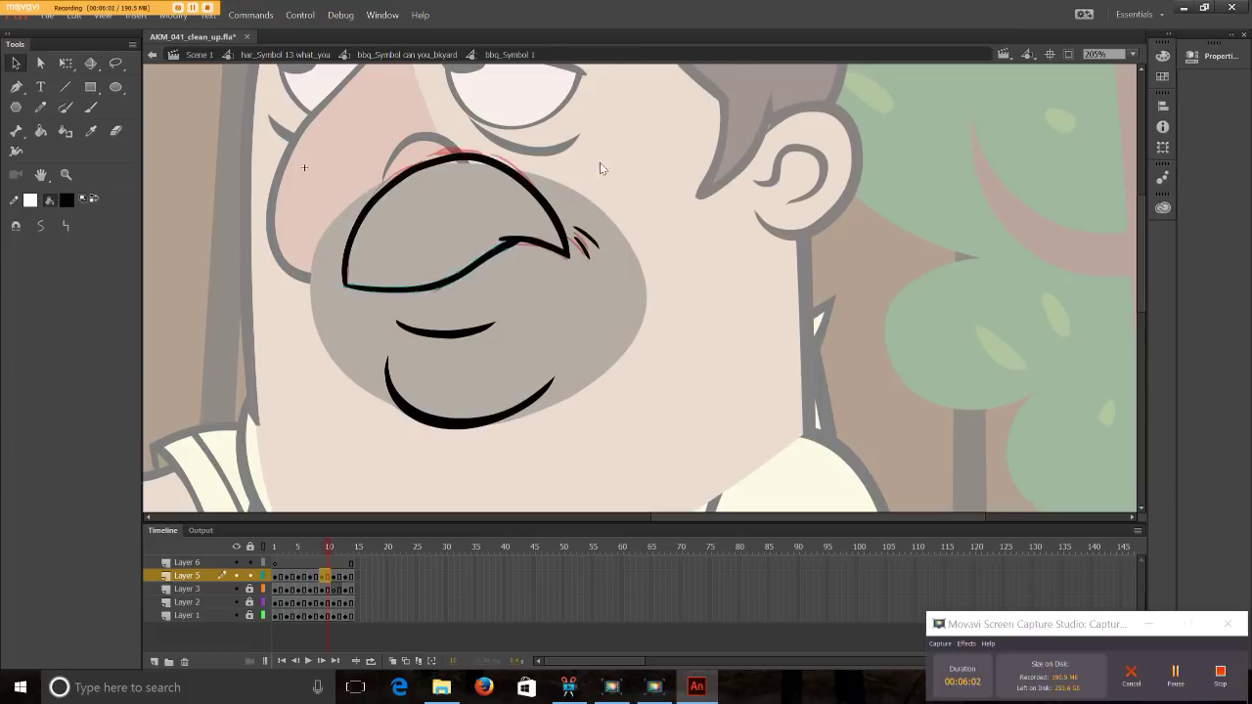
# - On frame 7 of Layer 5, trim the overshooting line ends where the bottom line and arch cross at the cheek-side moustache corner
pyautogui.press(',')
pyautogui.press(',')
pyautogui.press(',')
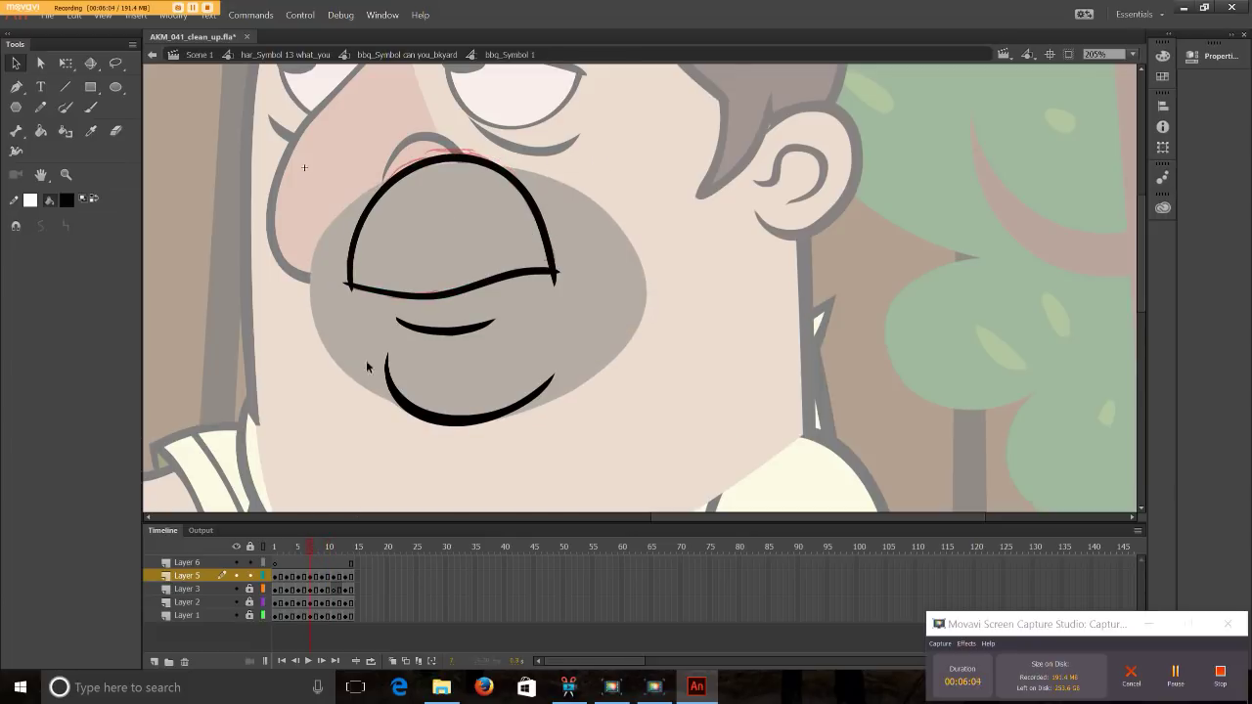
pyautogui.doubleClick(526, 276)
pyautogui.moveTo(591, 231)
pyautogui.mouseDown()
pyautogui.moveTo(557, 306)
pyautogui.moveTo(567, 273)
pyautogui.mouseUp()
pyautogui.doubleClick(573, 256)
pyautogui.doubleClick(551, 258)
pyautogui.press('Delete')
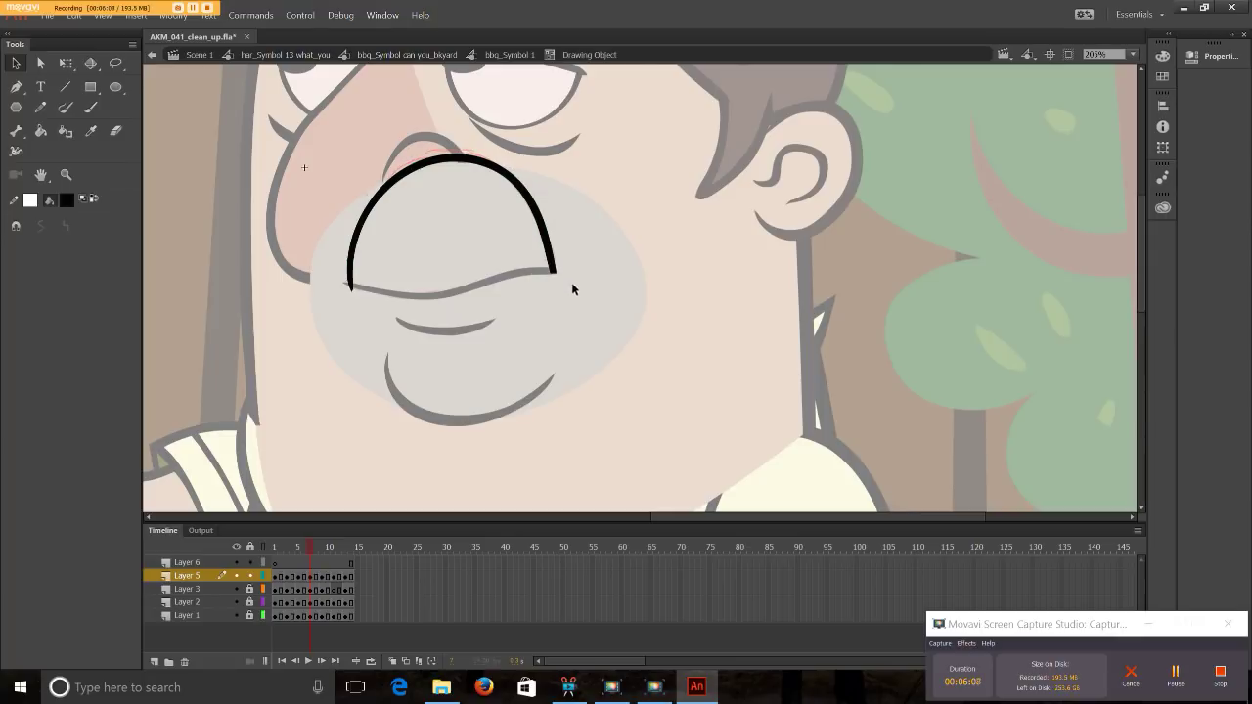
pyautogui.doubleClick(573, 284)
# - Trim the overshooting ends of the arch and bottom line at the nose-side moustache corner on frame 7
pyautogui.doubleClick(354, 250)
pyautogui.moveTo(341, 313)
pyautogui.mouseDown()
pyautogui.moveTo(363, 286)
pyautogui.moveTo(348, 302)
pyautogui.mouseUp()
pyautogui.press('Delete')
pyautogui.doubleClick(364, 287)
pyautogui.doubleClick(365, 288)
pyautogui.press('Delete')
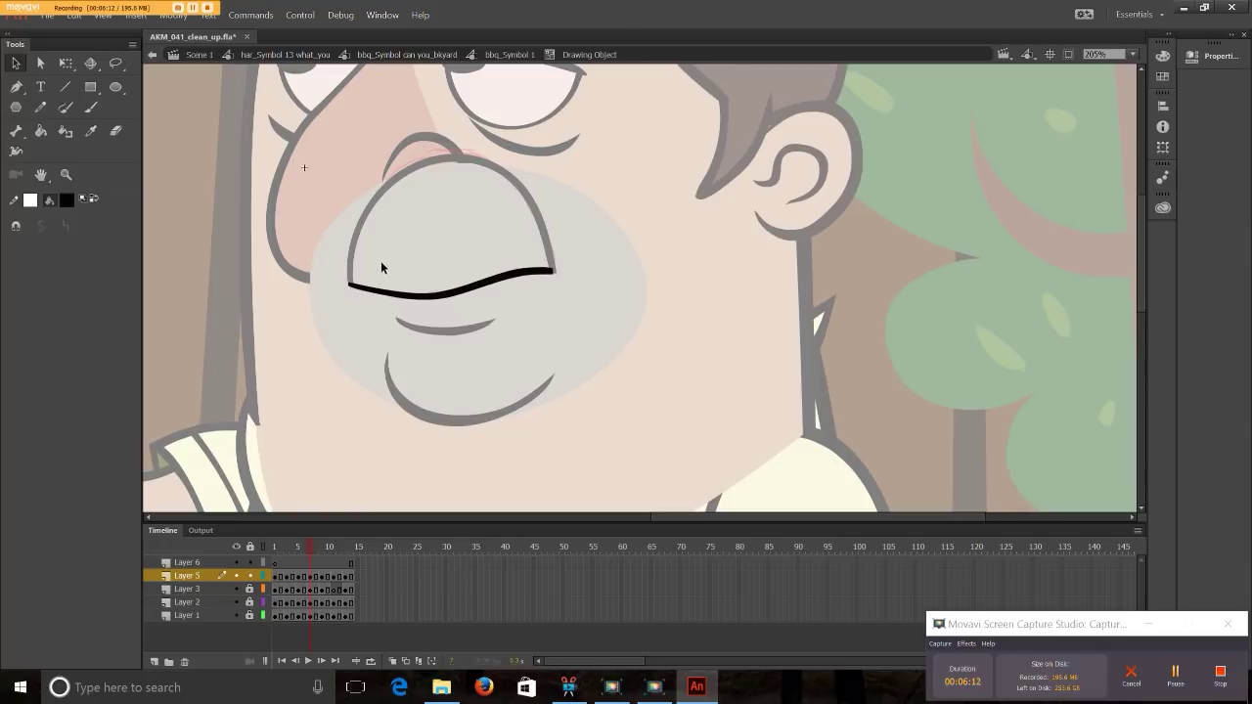
# - On frame 5, trim the overshooting end of the bottom line at the nose-side moustache corner
pyautogui.press(',')
pyautogui.press(',')
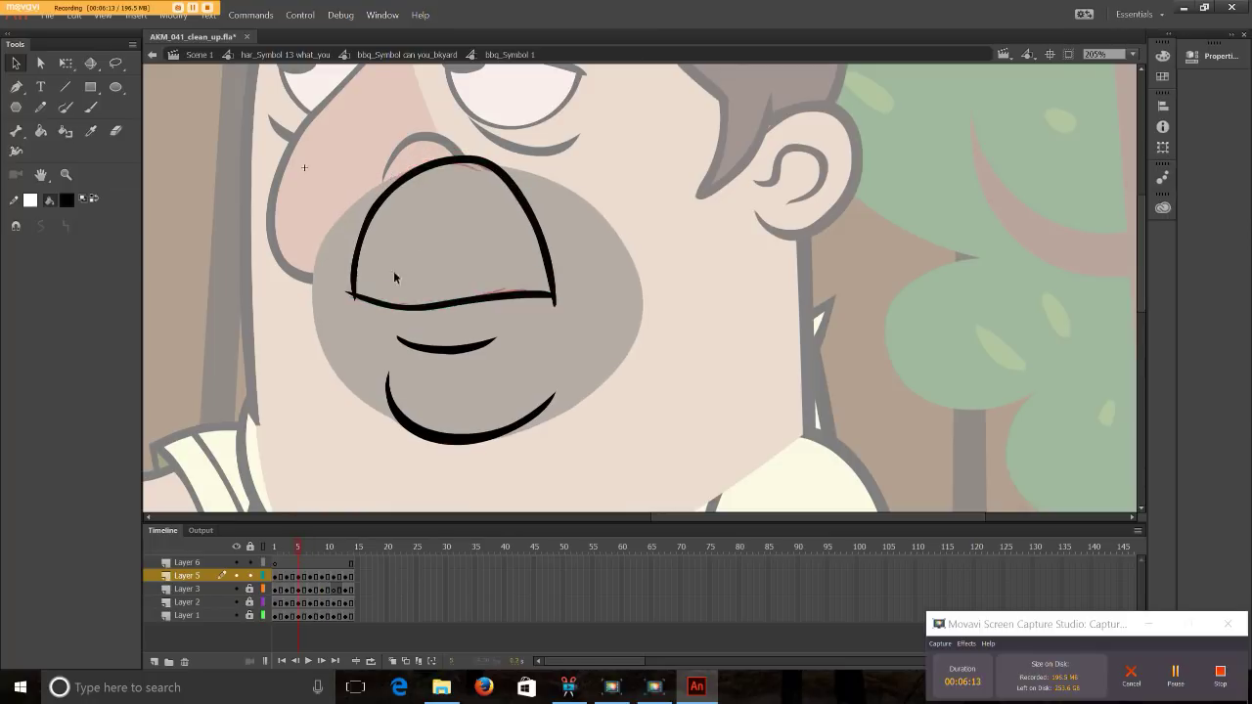
pyautogui.doubleClick(511, 296)
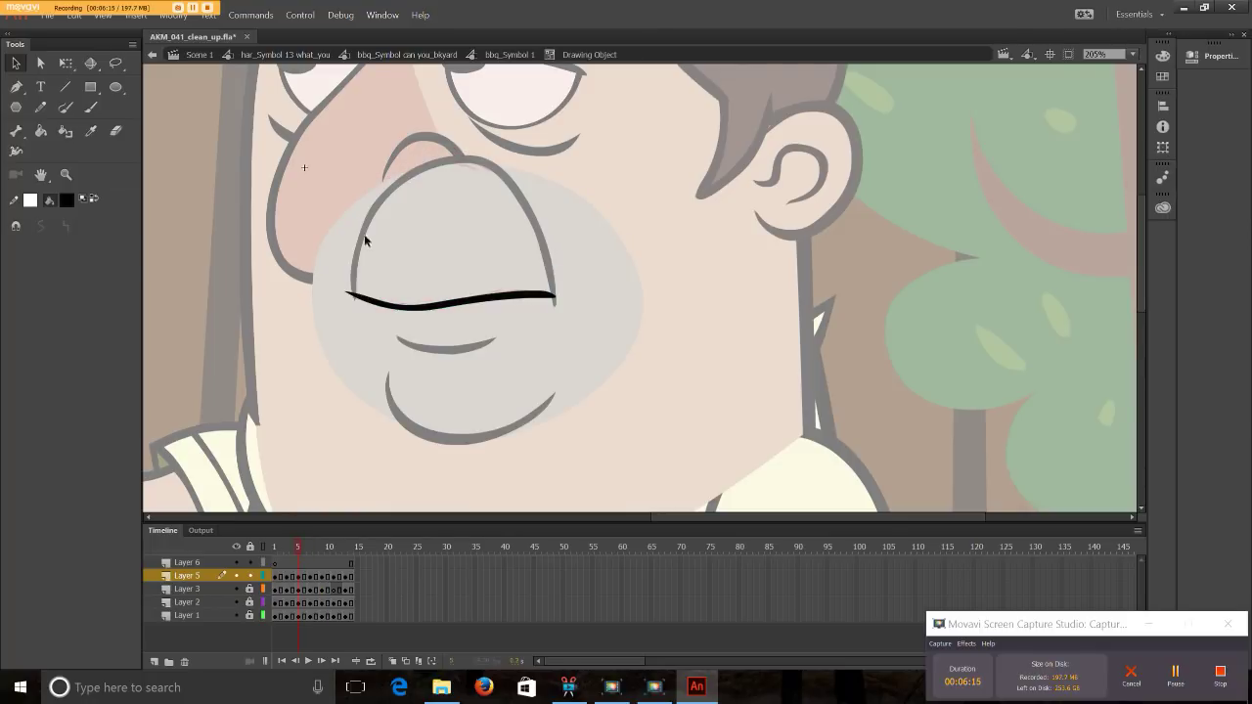
pyautogui.moveTo(325, 256); pyautogui.dragTo(354, 321)
pyautogui.press('Delete')
# - Trim the arch's overshooting end below the bottom line at the cheek-side corner on frame 5
pyautogui.doubleClick(548, 262)
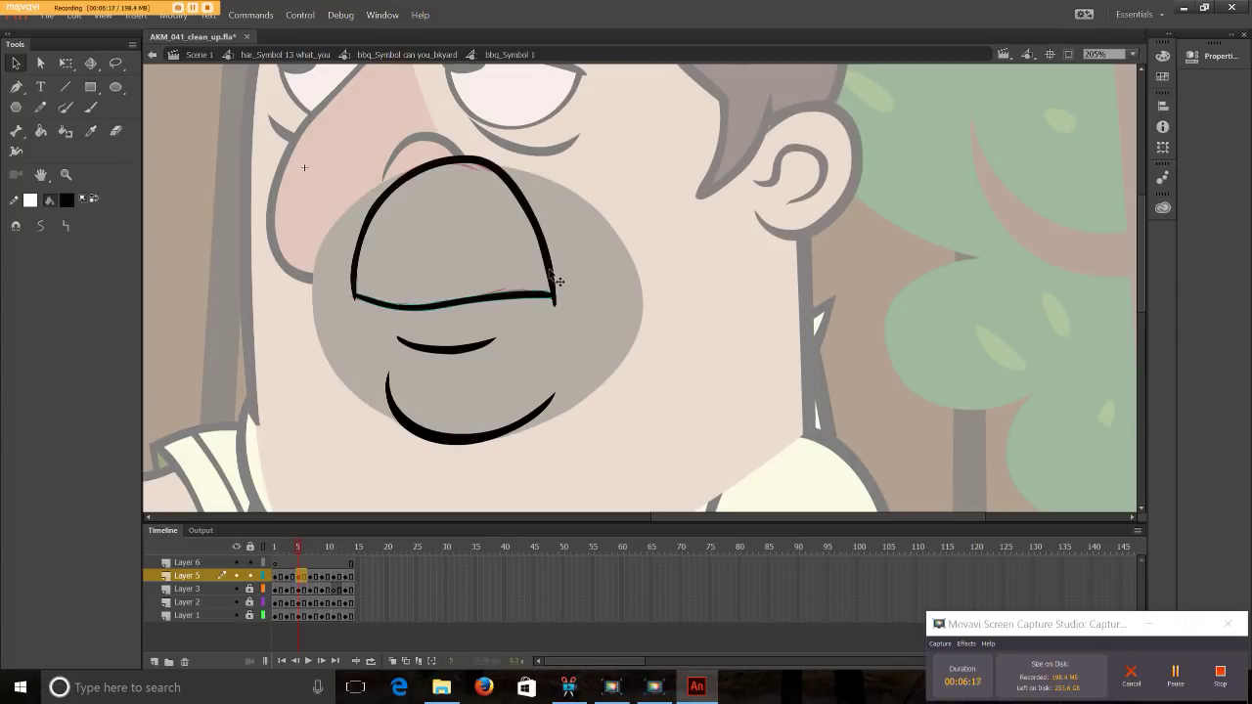
pyautogui.doubleClick(552, 279)
pyautogui.moveTo(537, 333); pyautogui.dragTo(569, 297)
pyautogui.press('Delete')
pyautogui.doubleClick(569, 291)
pyautogui.doubleClick(362, 276)
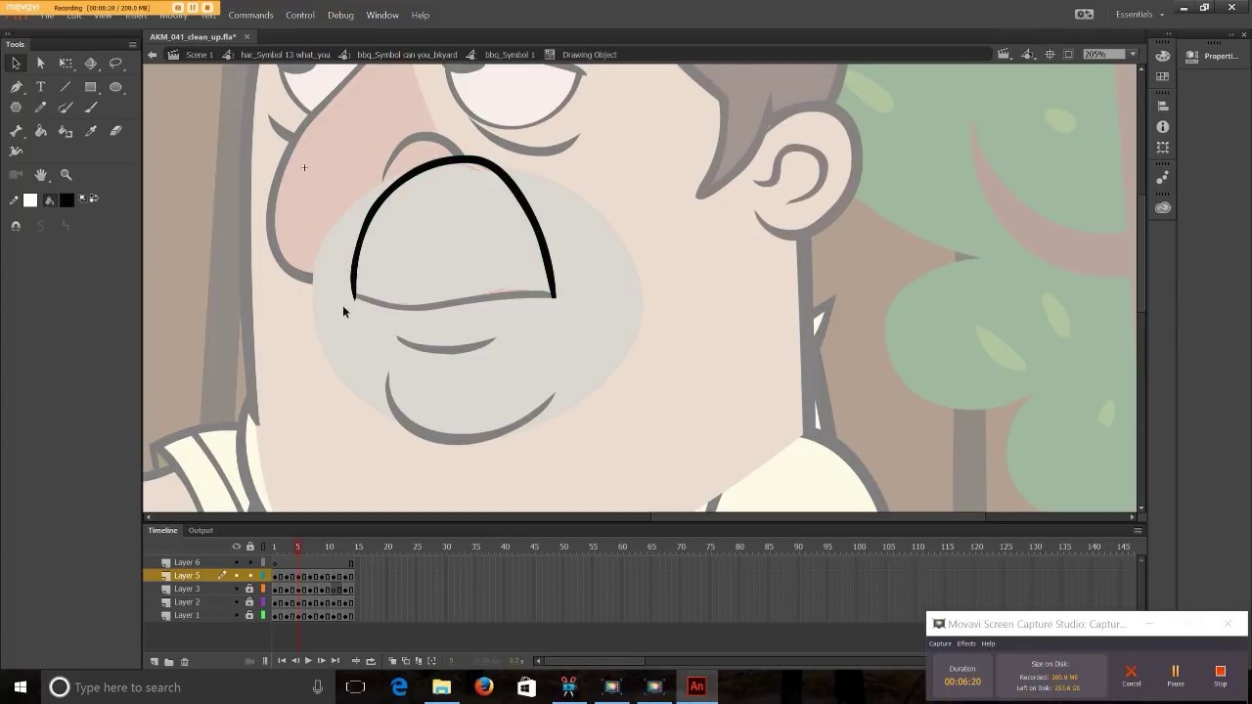
# - On frame 4, trim both ends of the moustache arch that overshoot the bottom line
pyautogui.click(293, 549)
pyautogui.doubleClick(552, 305)
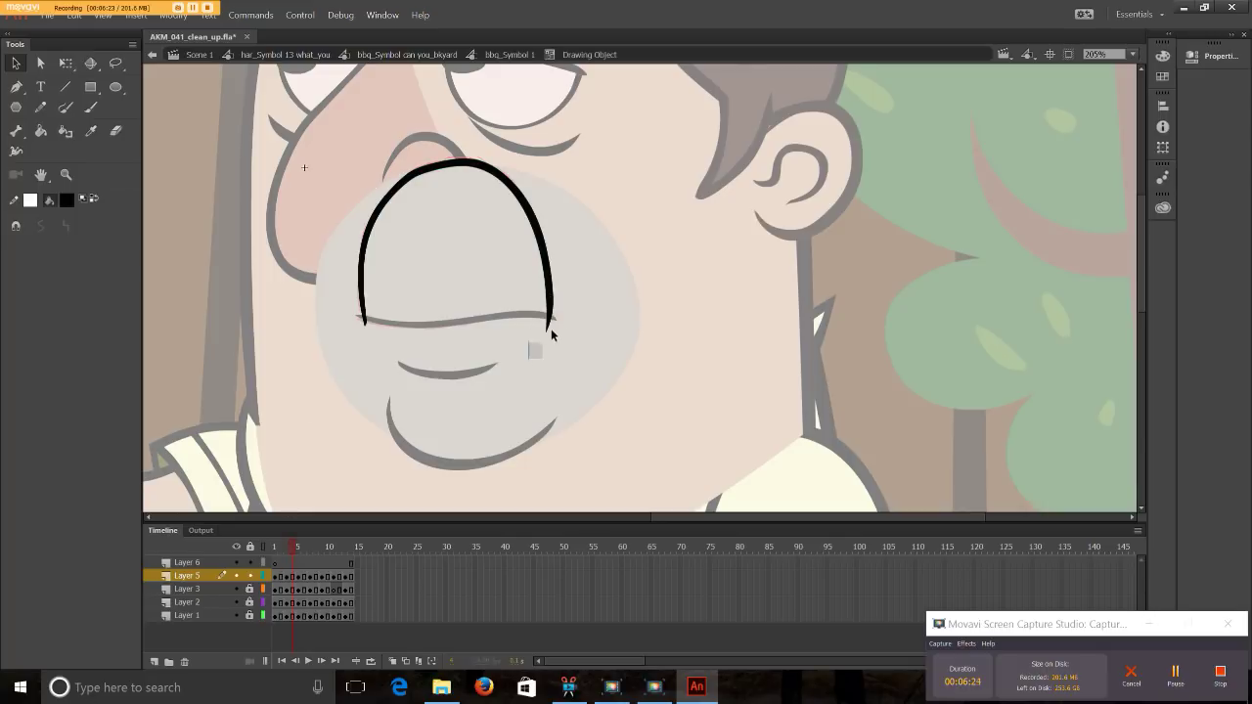
pyautogui.doubleClick(563, 321)
pyautogui.doubleClick(362, 291)
pyautogui.moveTo(350, 346); pyautogui.dragTo(383, 319)
pyautogui.press('Delete')
# - Trim both ends of the bottom line that extend past the arch on frame 4
pyautogui.doubleClick(385, 320)
pyautogui.doubleClick(363, 321)
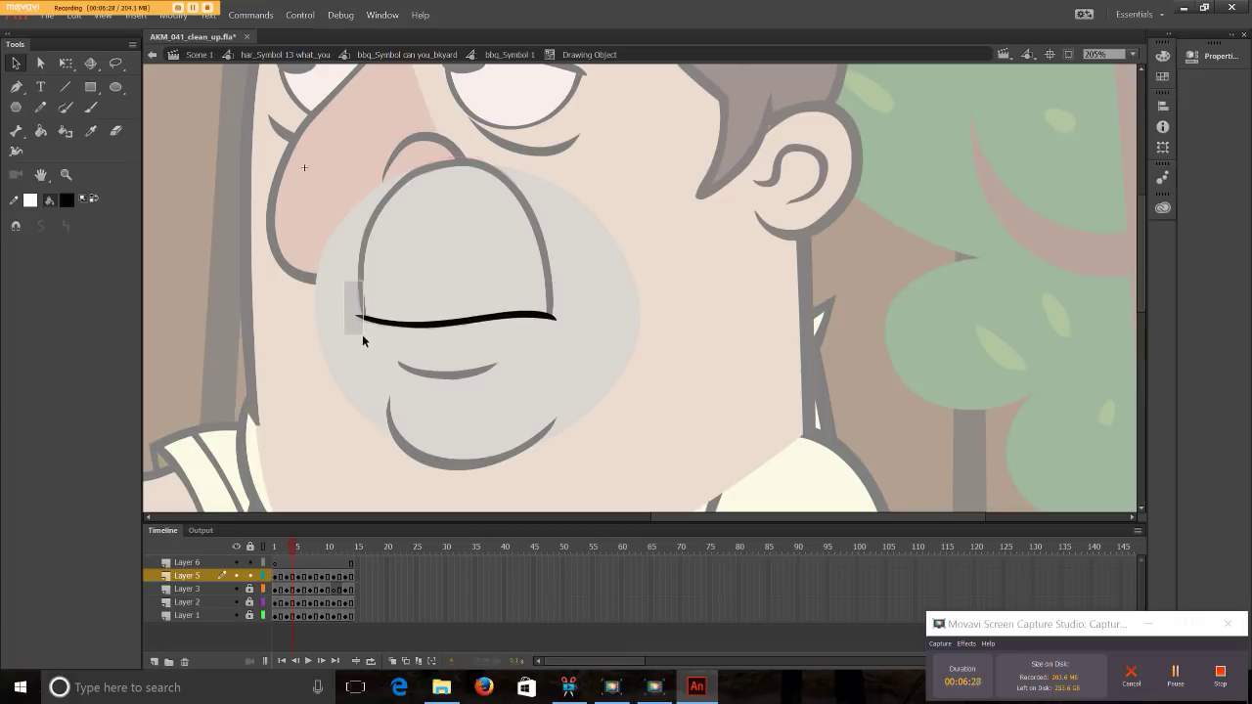
pyautogui.doubleClick(575, 297)
# - Select the upper section of the moustache arch on frame 4 and adjust its curve below the nose
pyautogui.doubleClick(492, 175)
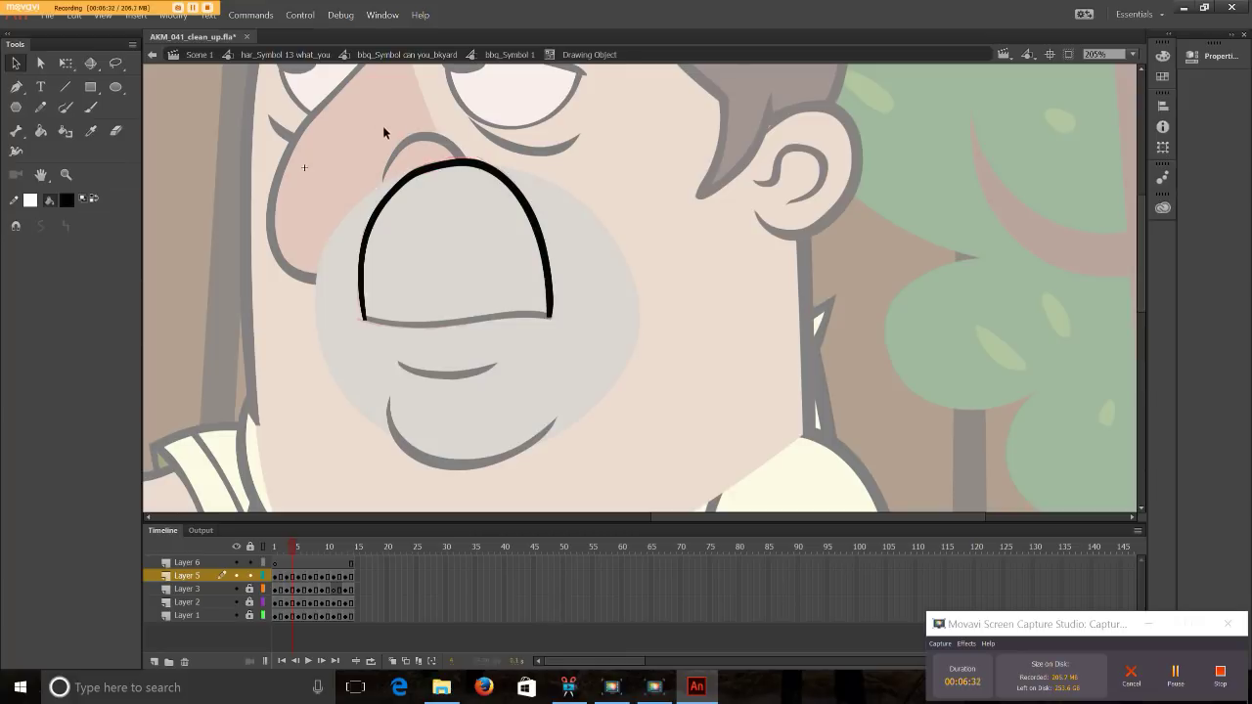
pyautogui.moveTo(386, 131); pyautogui.dragTo(490, 220)
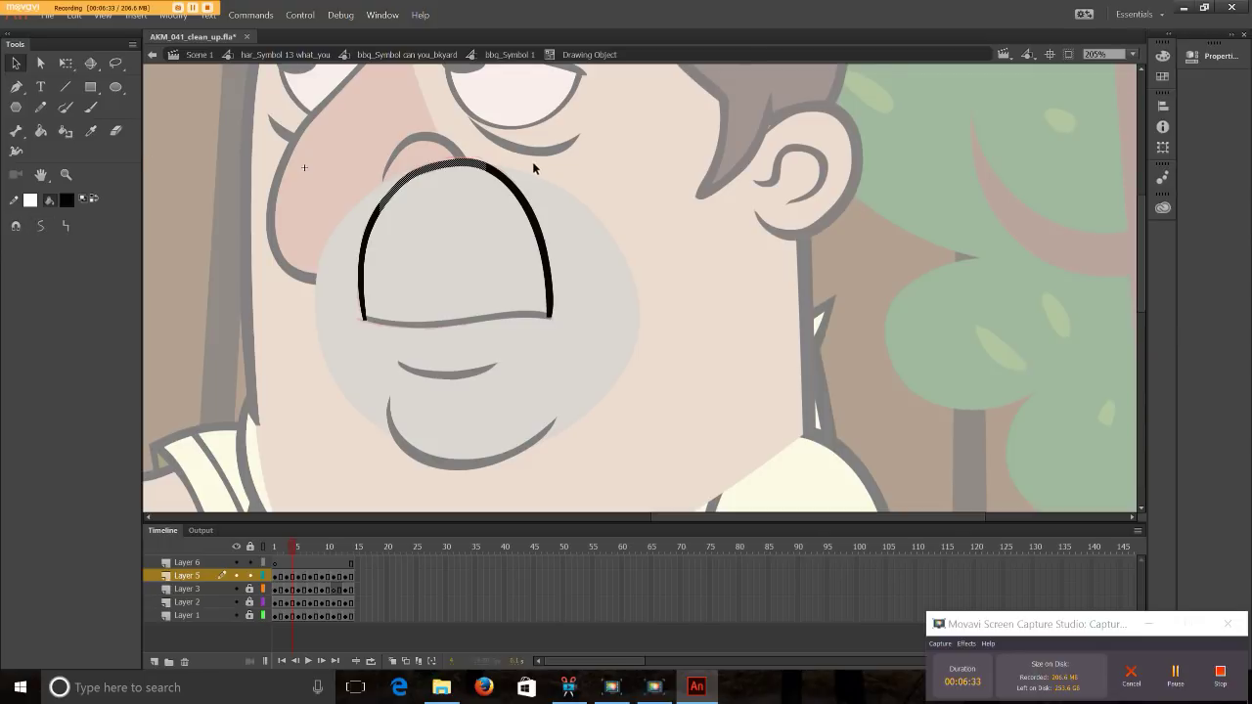
pyautogui.click(413, 203)
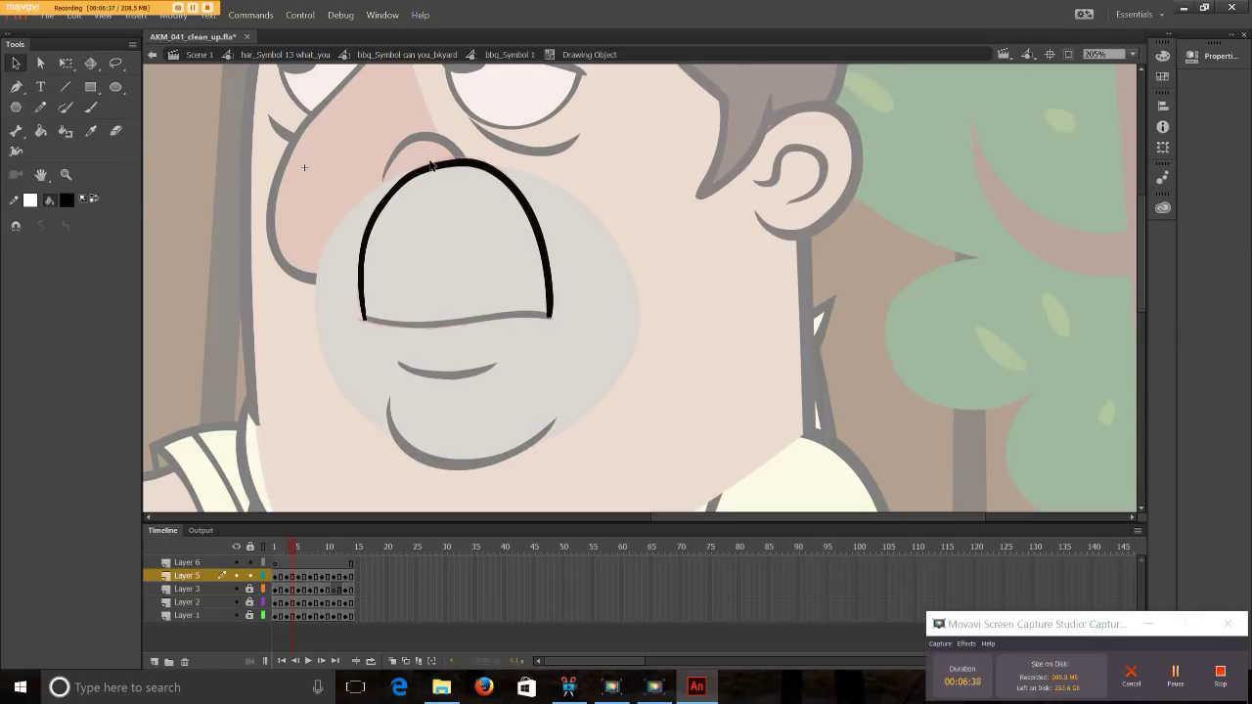
pyautogui.doubleClick(575, 183)
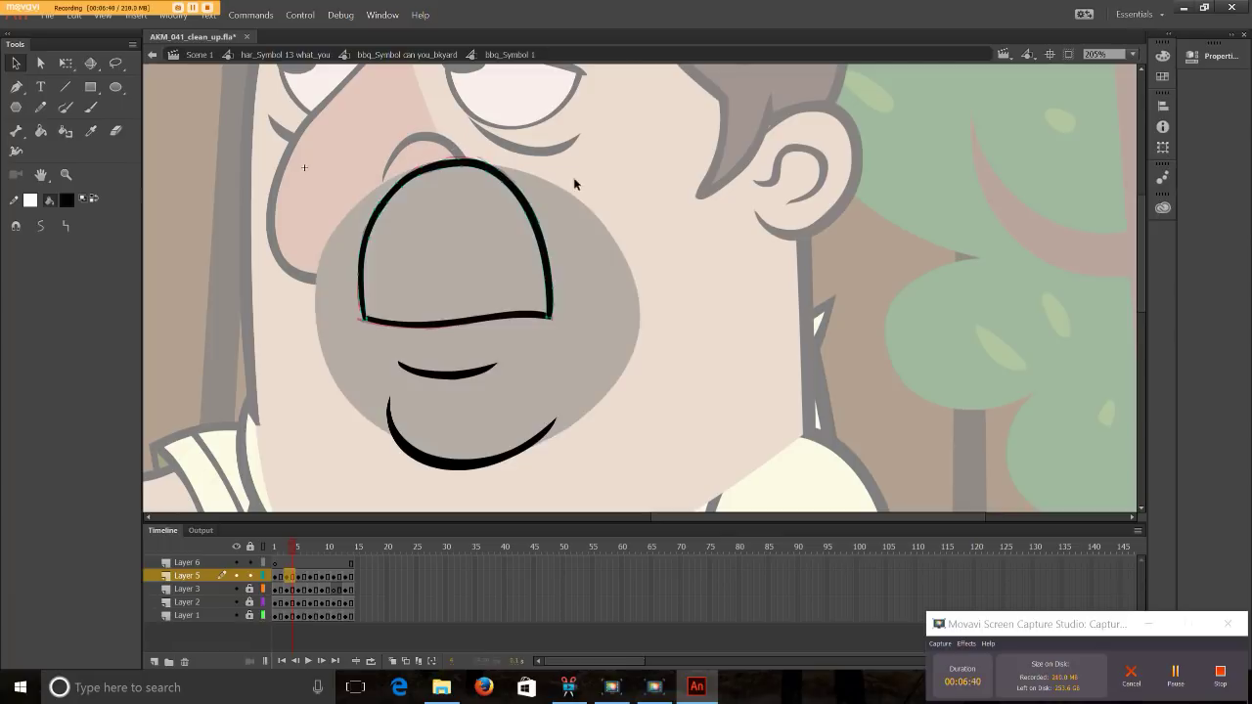
# - Review the inked moustache animation with the red sketch on Layer 3 both hidden and shown
pyautogui.click(285, 546)
pyautogui.press('Return')
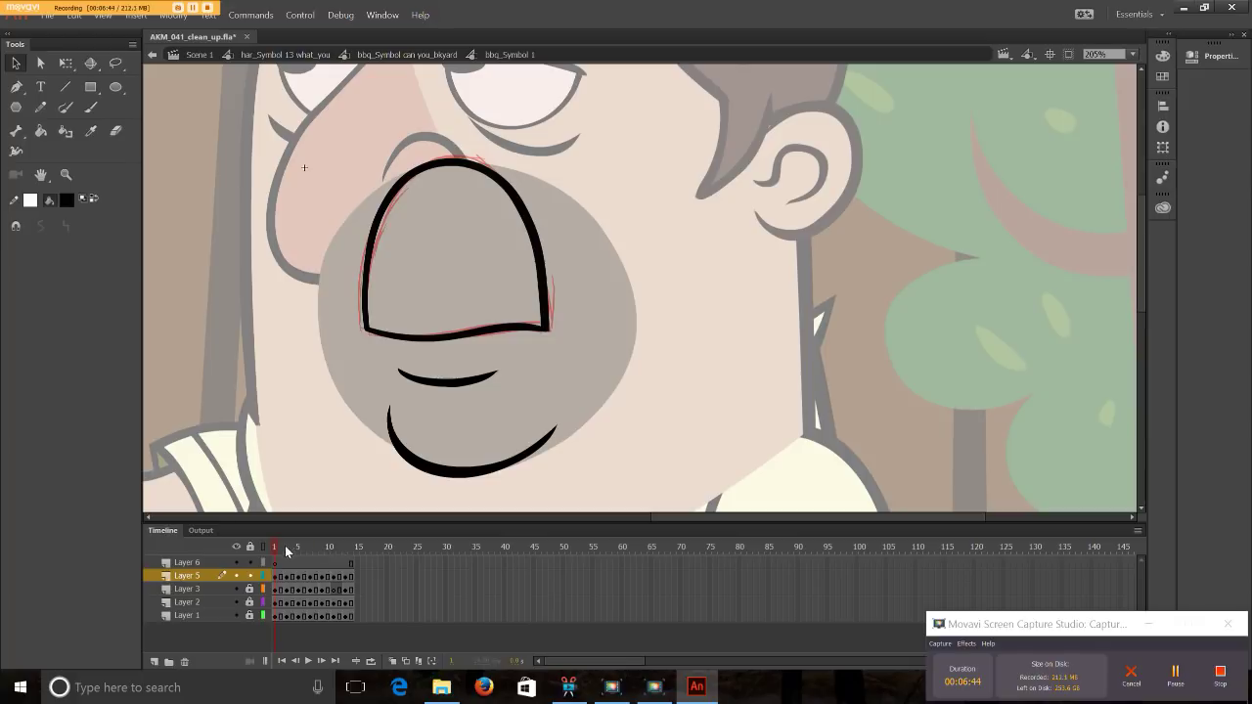
pyautogui.click(235, 589)
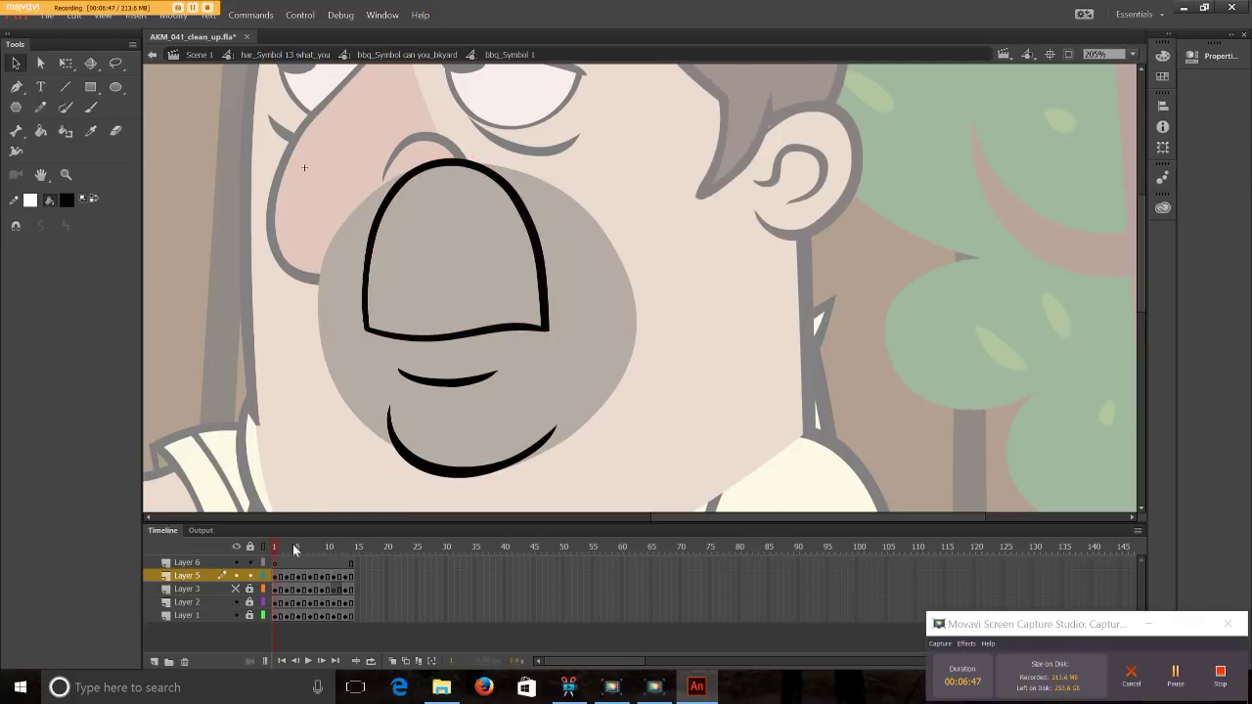
pyautogui.click(235, 589)
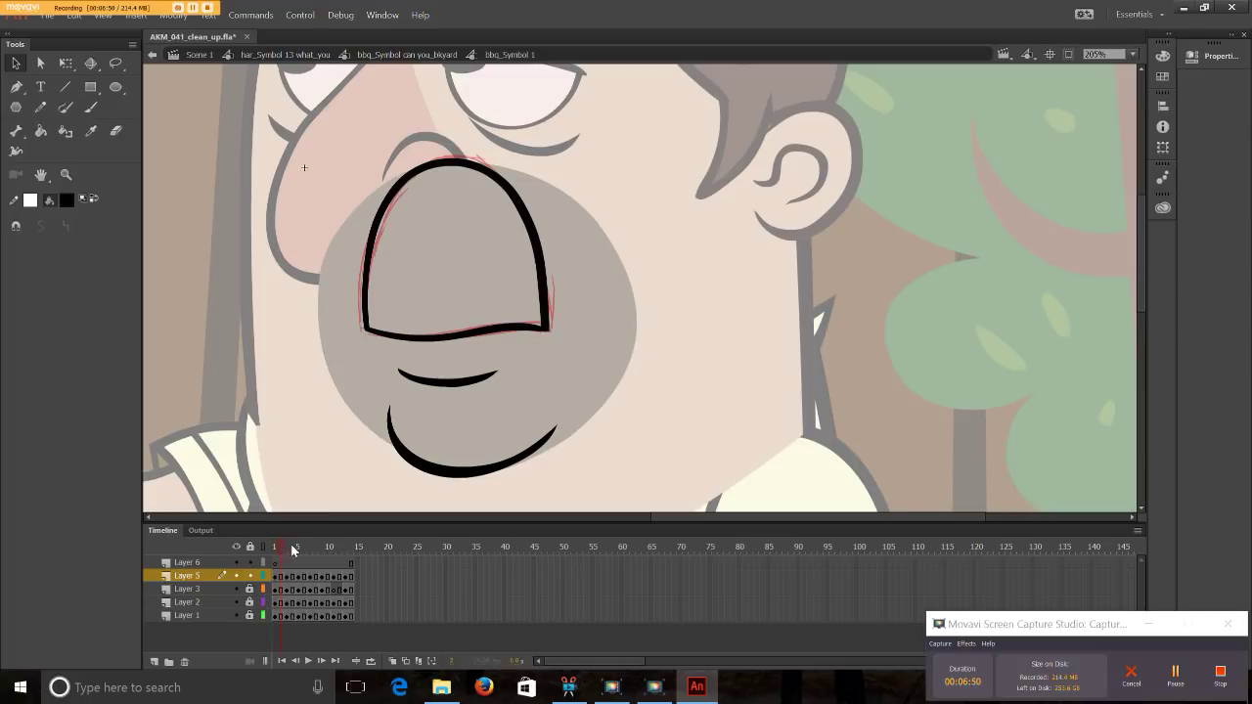
pyautogui.moveTo(292, 550)
pyautogui.mouseDown()
pyautogui.moveTo(343, 560)
pyautogui.moveTo(287, 550)
pyautogui.mouseUp()
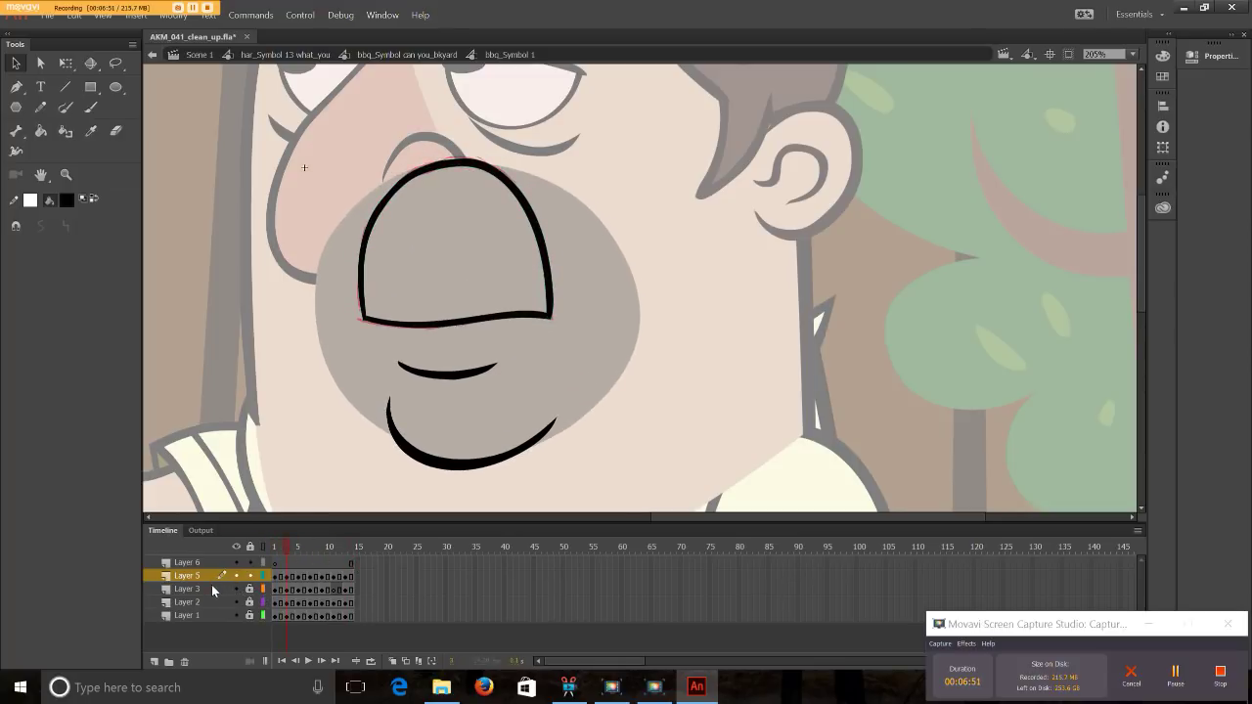
# - Convert the red sketch on Layer 3 into a guide layer and hide it
pyautogui.click(215, 590)
pyautogui.rightClick(209, 591)
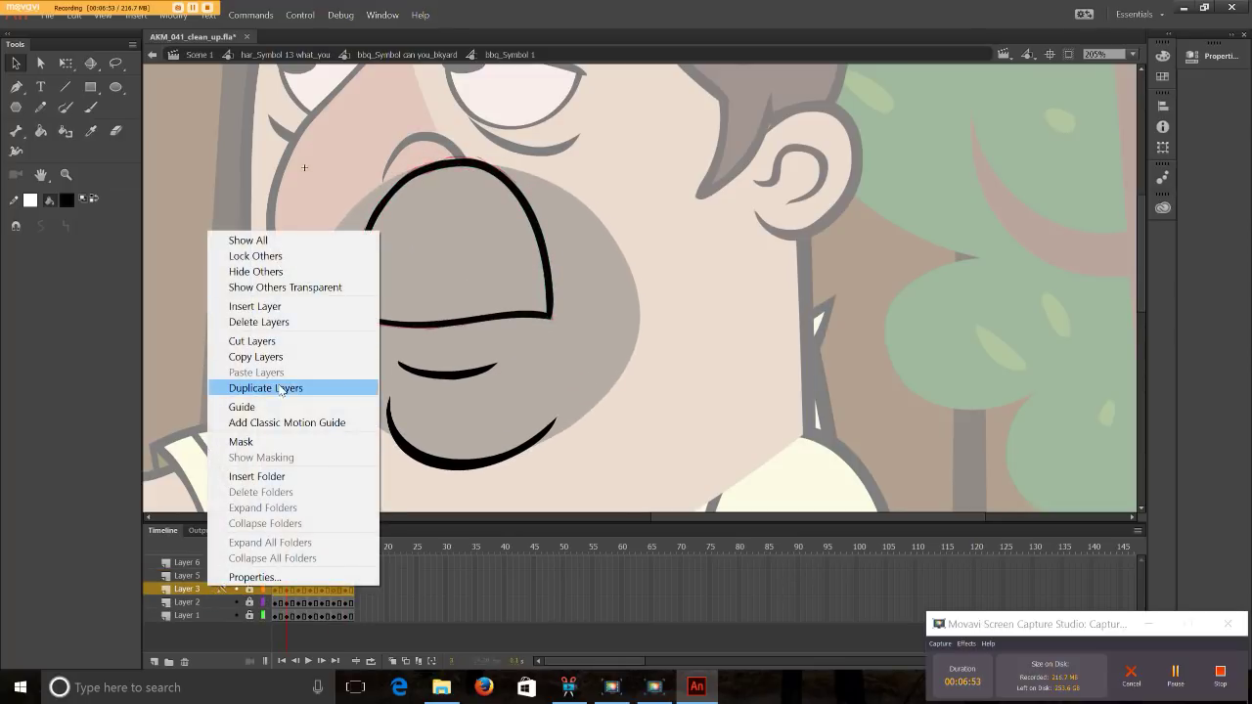
pyautogui.click(224, 411)
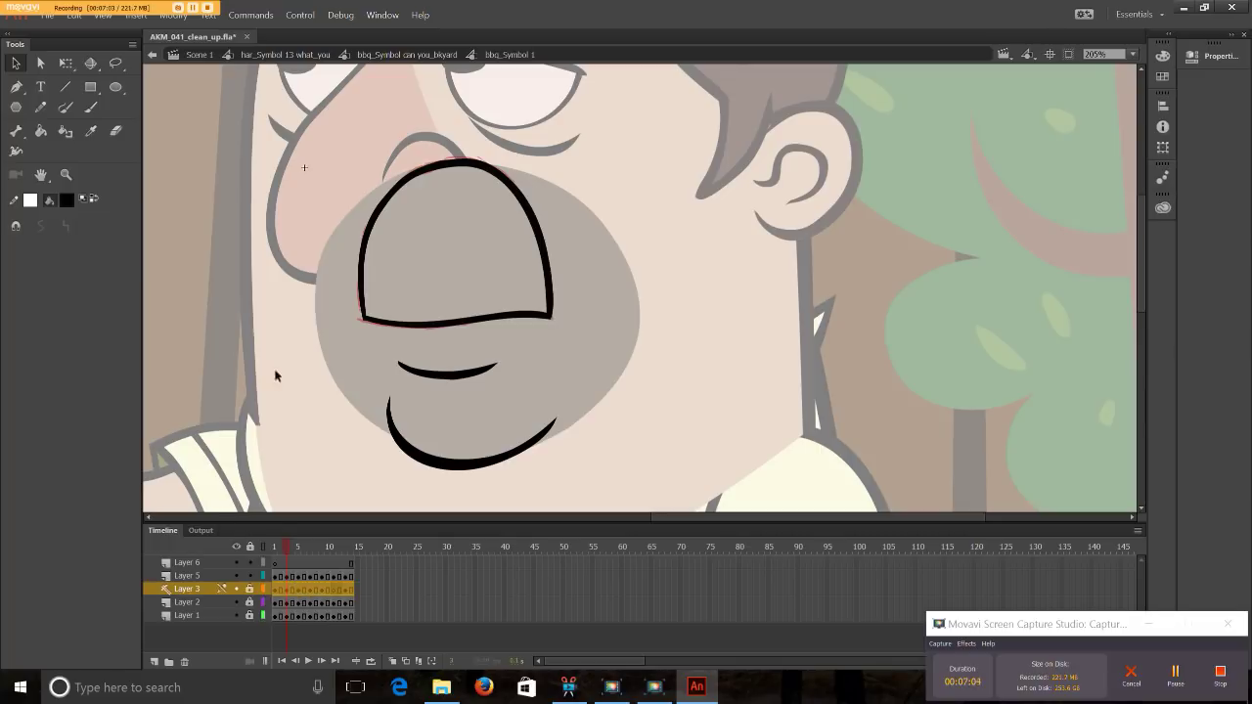
pyautogui.click(235, 589)
# - Play back the animation and trim the overshooting line ends at the moustache corners on frame 14
pyautogui.press('Return')
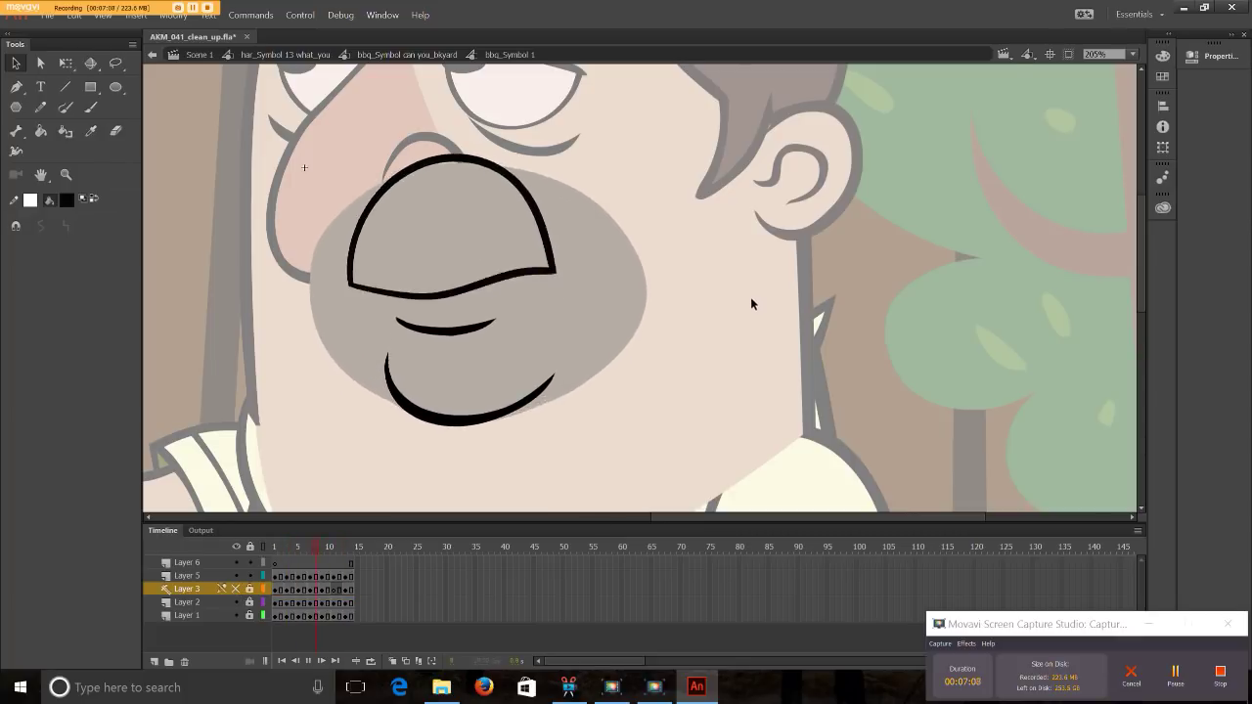
pyautogui.moveTo(302, 541); pyautogui.dragTo(357, 563)
pyautogui.doubleClick(363, 301)
pyautogui.moveTo(325, 246); pyautogui.dragTo(352, 319)
pyautogui.press('Delete')
pyautogui.doubleClick(351, 278)
pyautogui.doubleClick(353, 283)
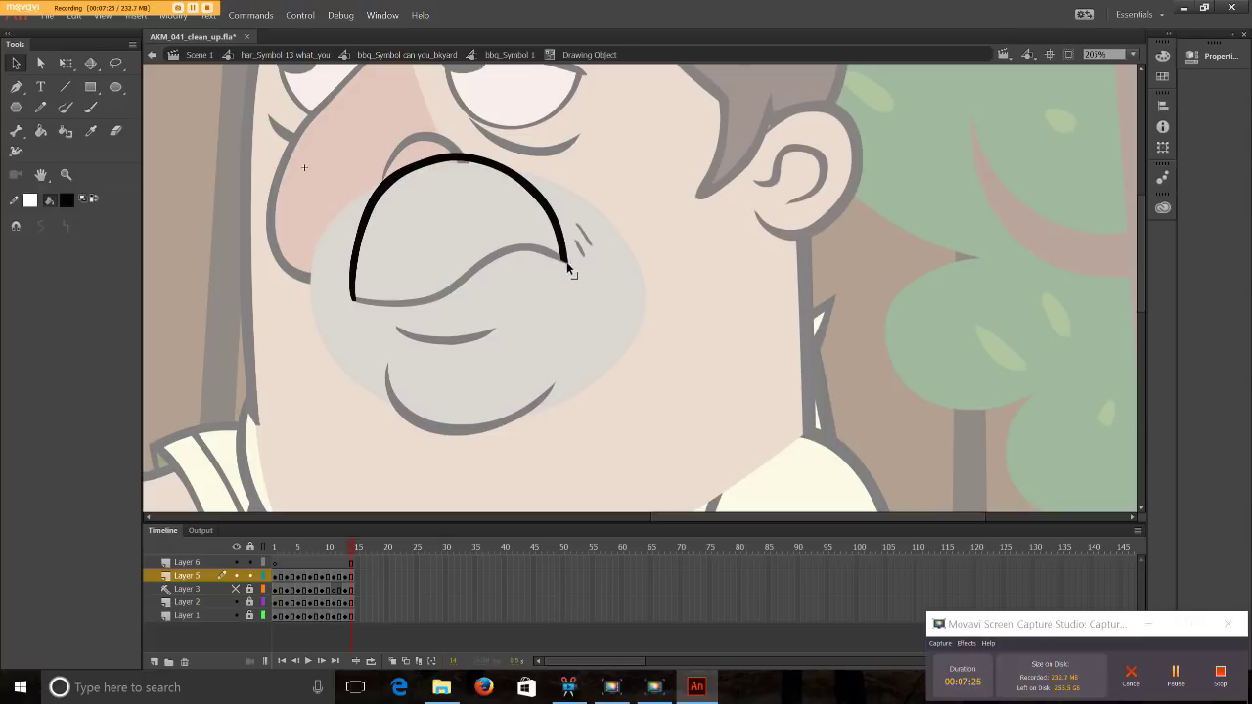
pyautogui.doubleClick(616, 266)
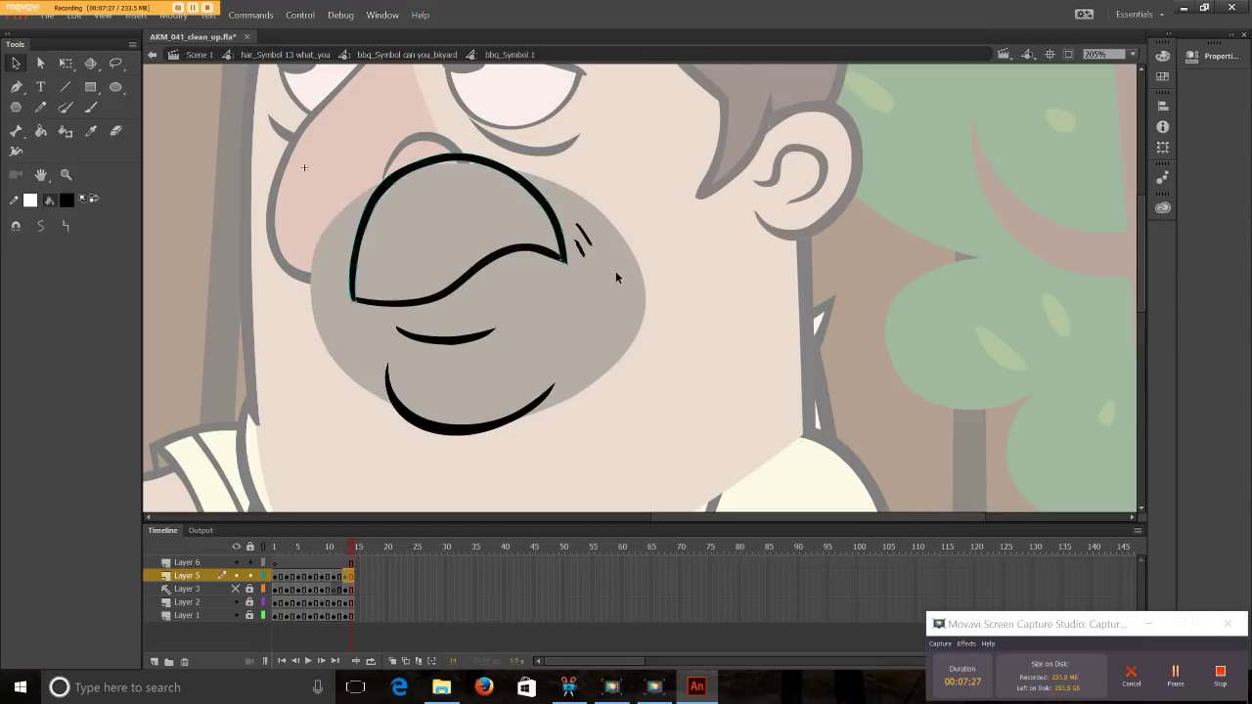
# - Adjust the curve of the moustache arch beside the nostril on frame 14
pyautogui.moveTo(349, 542)
pyautogui.mouseDown()
pyautogui.moveTo(332, 539)
pyautogui.moveTo(348, 544)
pyautogui.mouseUp()
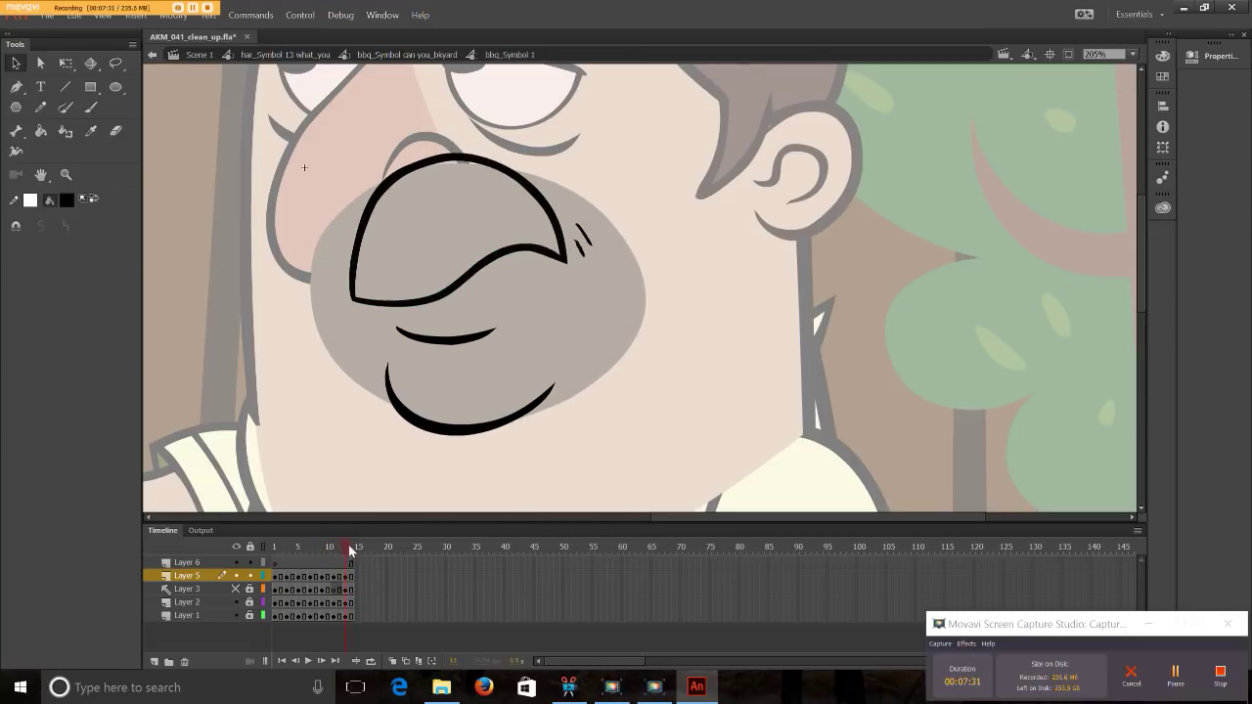
pyautogui.doubleClick(384, 194)
pyautogui.click(383, 194)
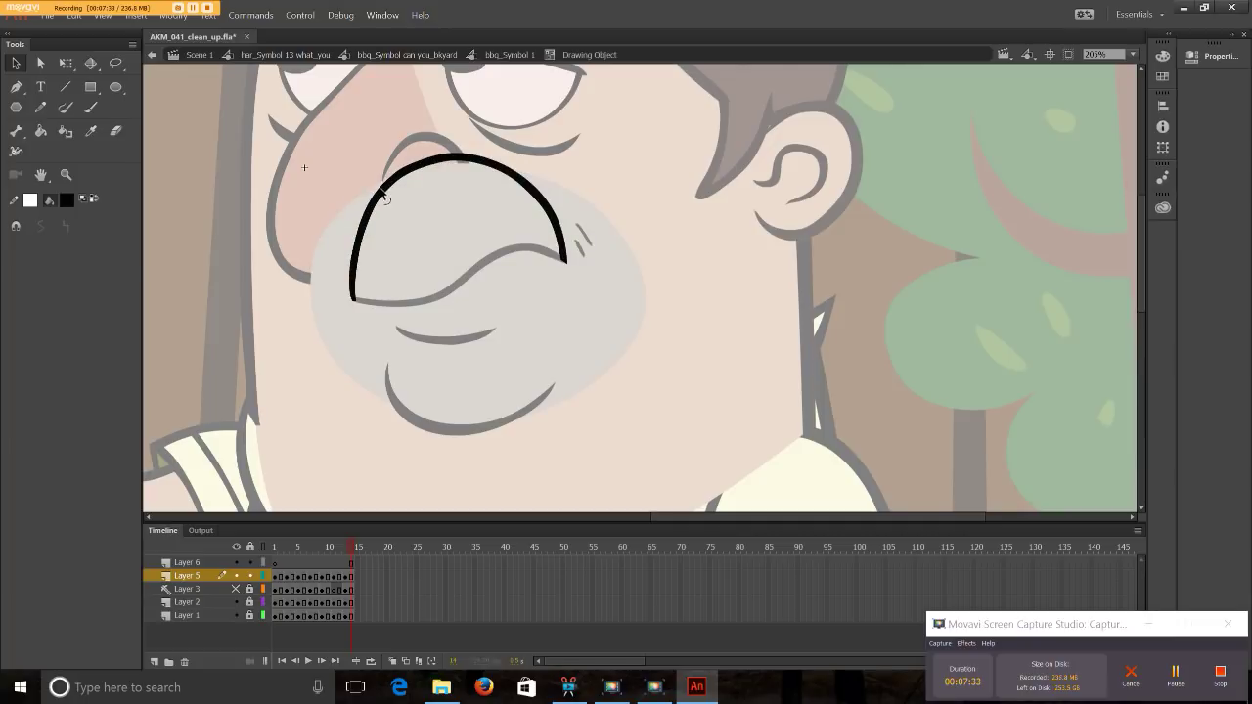
pyautogui.doubleClick(601, 160)
# - Step backward and forward through the moustache frames to check the line joins for leftover overshoots
pyautogui.press(',')
pyautogui.press(',')
pyautogui.press(',')
pyautogui.press(',')
pyautogui.press(',')
pyautogui.press(',')
pyautogui.press(',')
pyautogui.press(',')
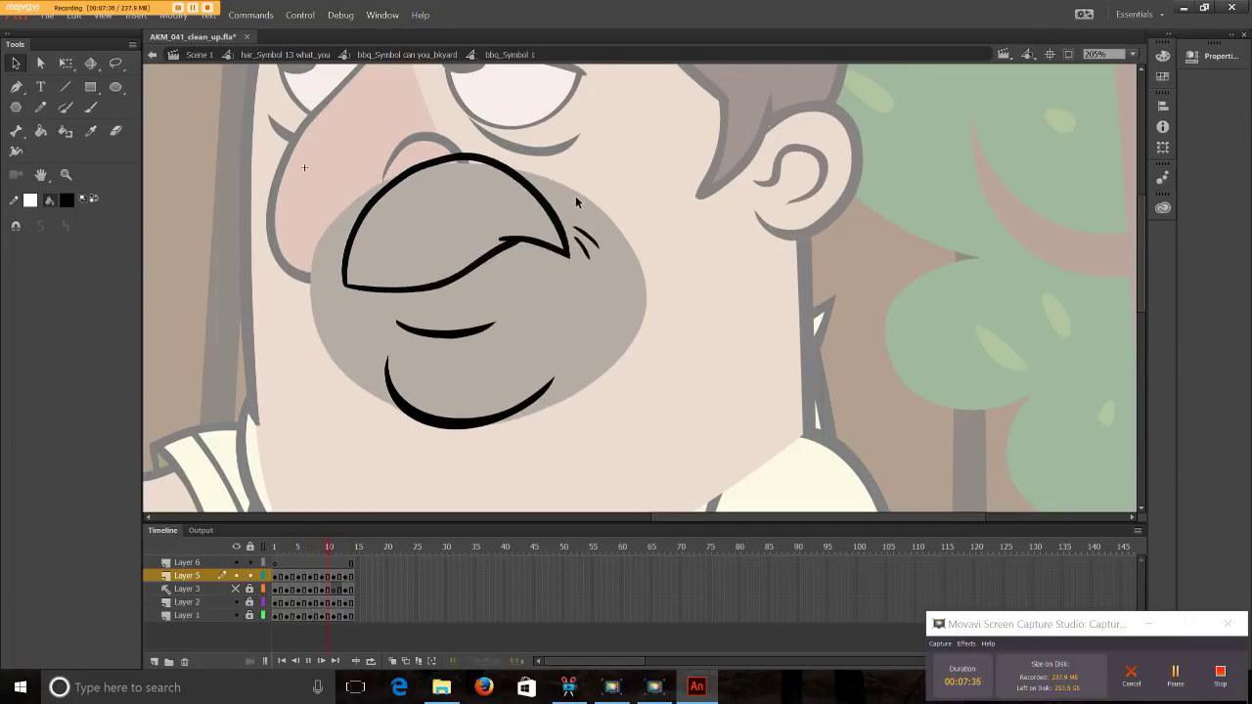
pyautogui.press('.')
pyautogui.press('.')
pyautogui.press('.')
pyautogui.press('.')
pyautogui.press('.')
pyautogui.press('.')
pyautogui.press('.')
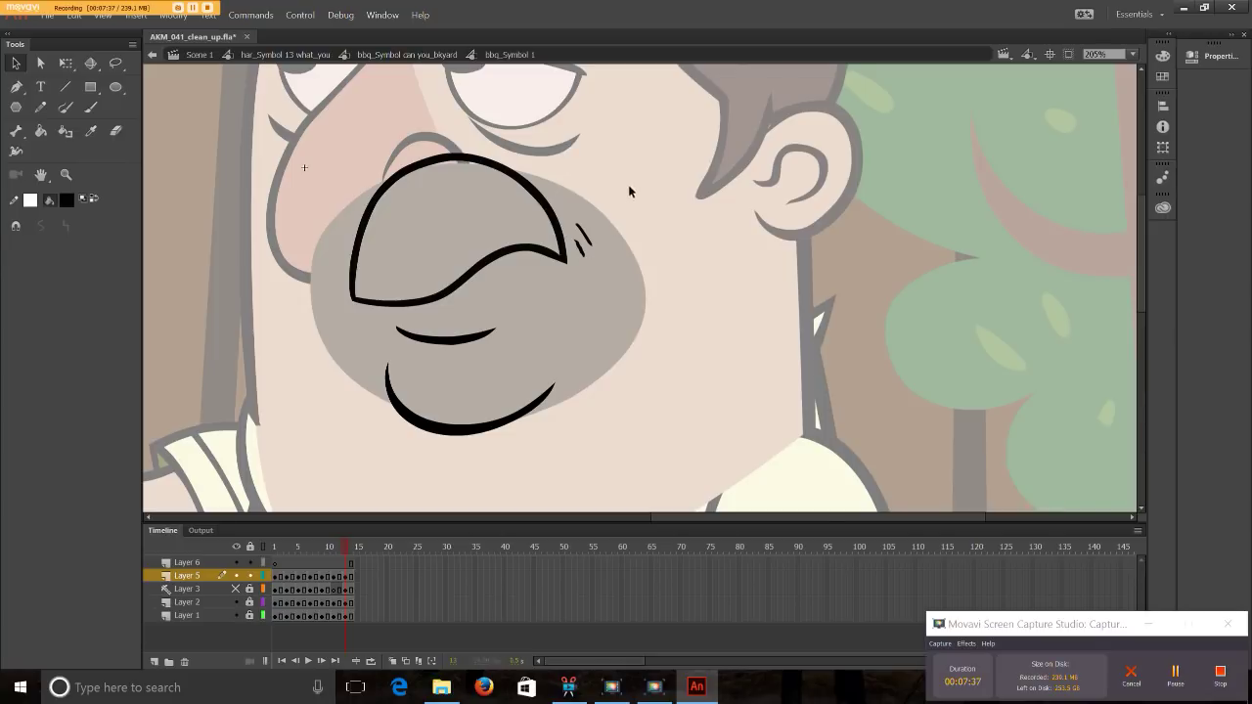
# - Return to frame 10 and trim the stray stroke end where the two segments of the bottom line join
pyautogui.press(',')
pyautogui.press(',')
pyautogui.press(',')
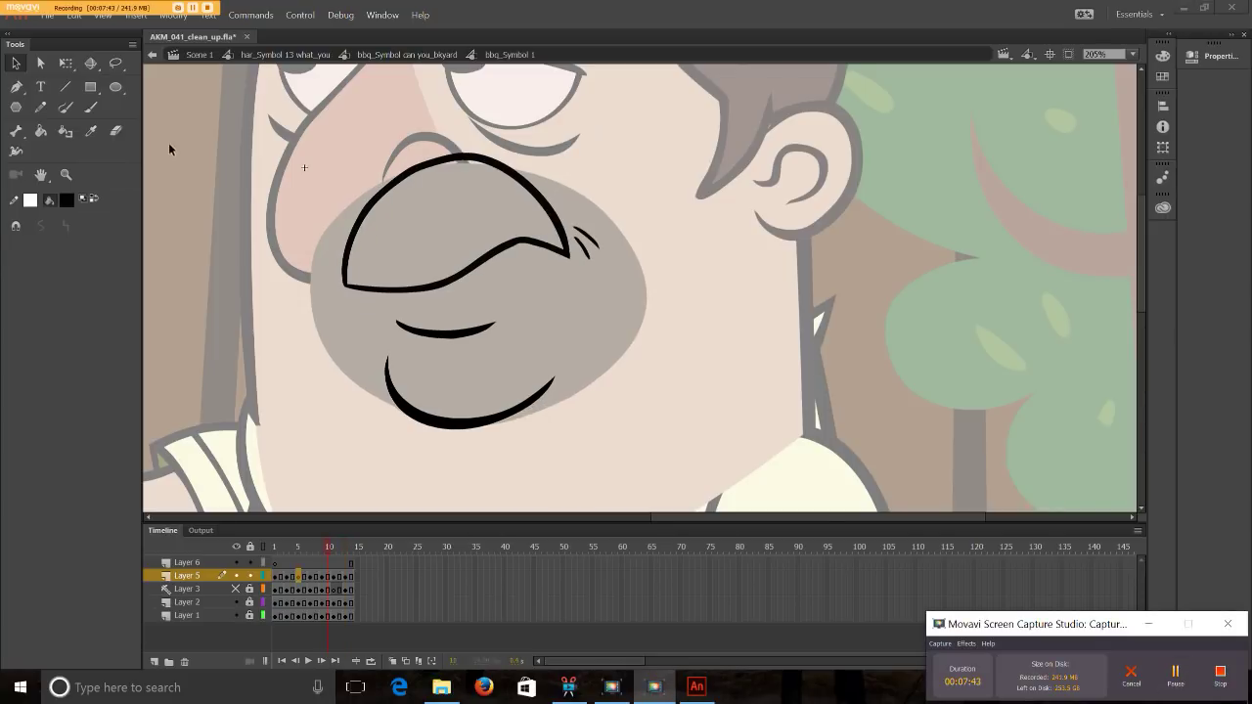
# - On frame 10, move the arch and then the bottom line away to test whether they are separate objects, undoing each move
pyautogui.click(41, 134)
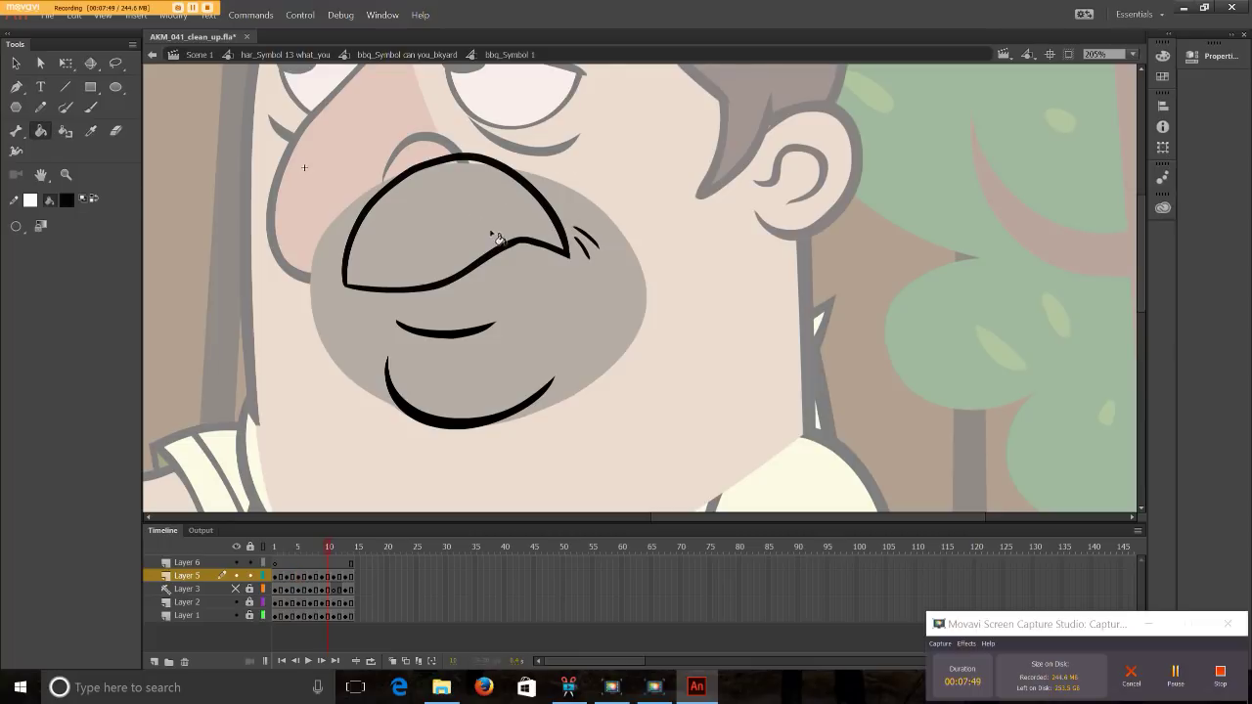
pyautogui.press('v')
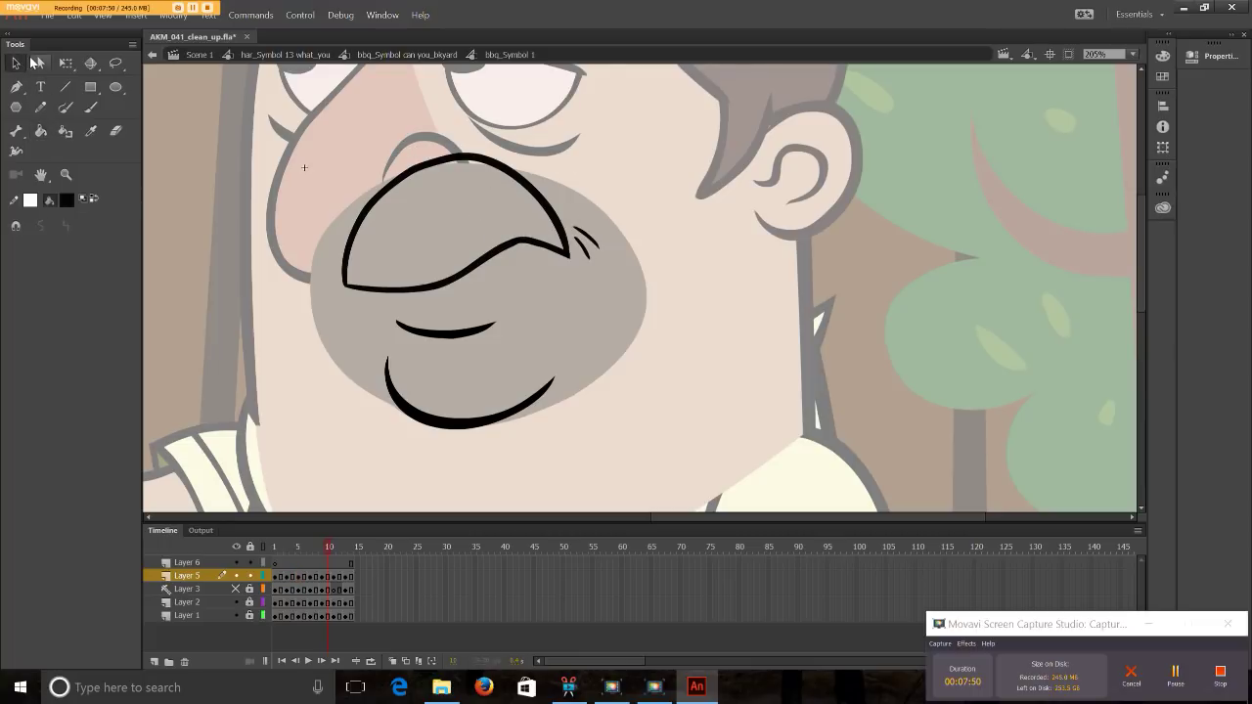
pyautogui.click(554, 213)
pyautogui.moveTo(558, 219); pyautogui.dragTo(570, 171)
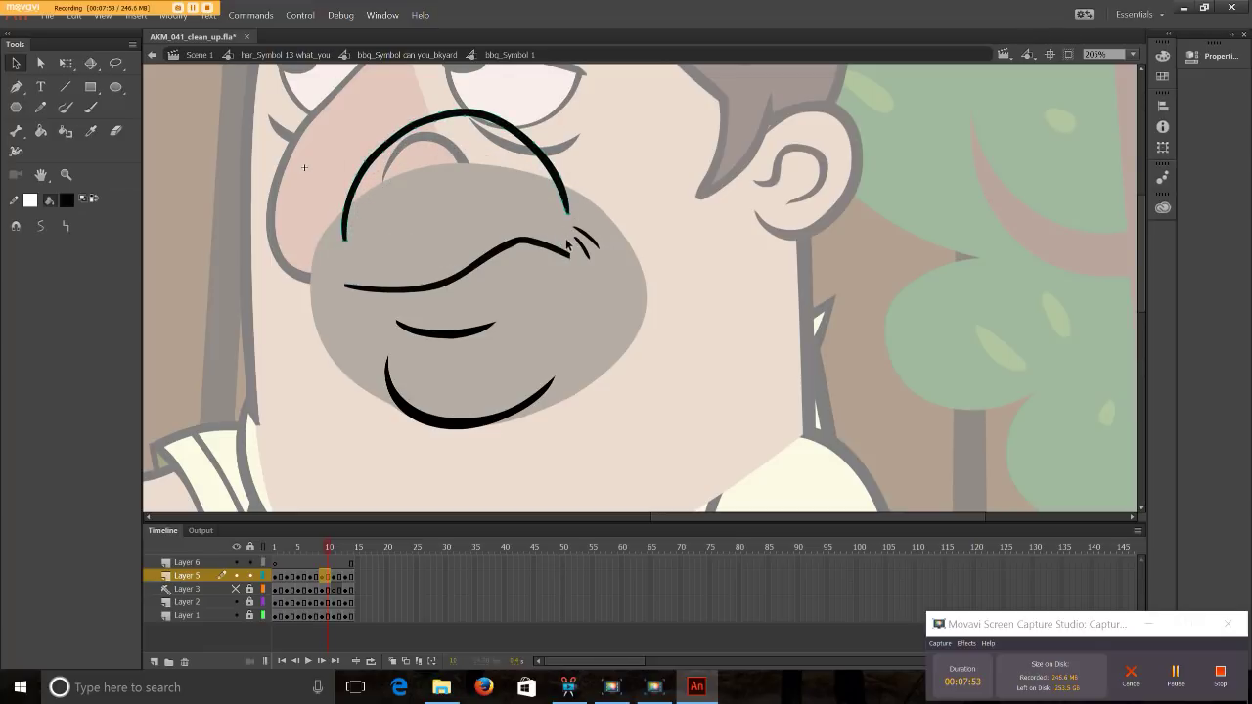
pyautogui.hotkey('ctrl', 'z')
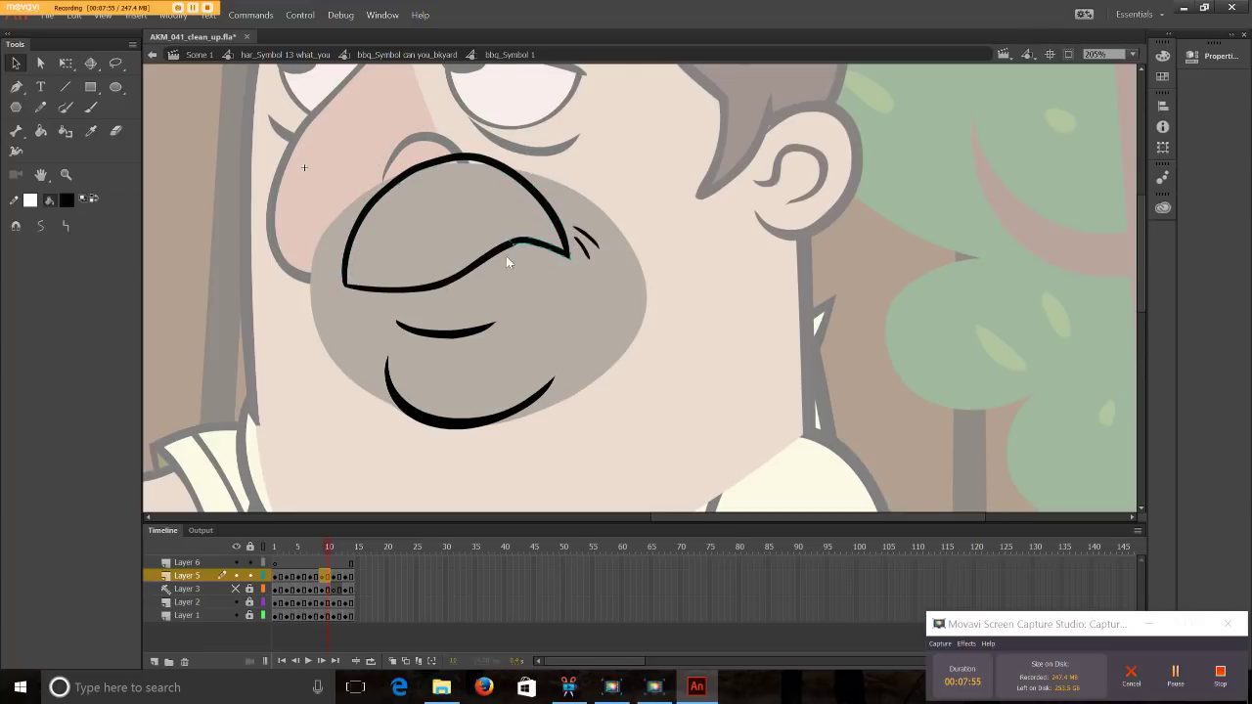
pyautogui.moveTo(489, 257); pyautogui.dragTo(494, 288)
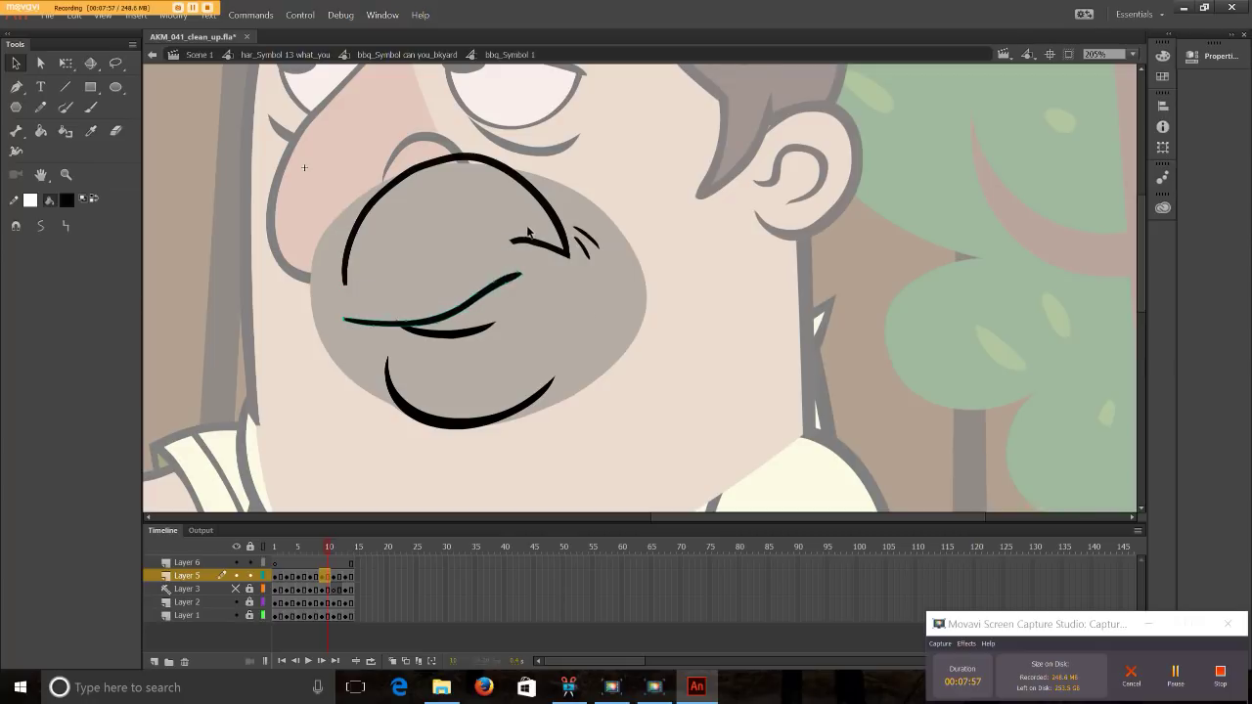
pyautogui.hotkey('ctrl', 'z')
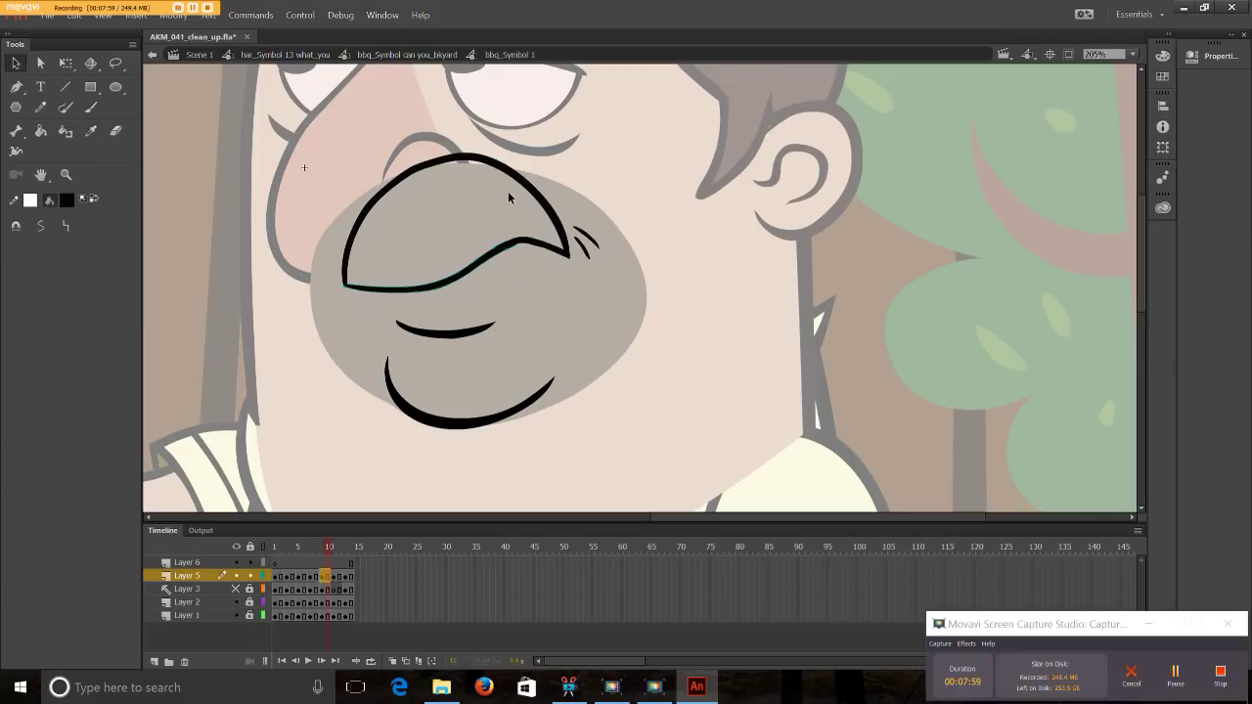
# - Break apart the moustache line objects on the remaining Layer 5 keyframes, including frames 9, 13, 7, 5 and 1
pyautogui.click(324, 579)
pyautogui.hotkey('ctrl', 'b')
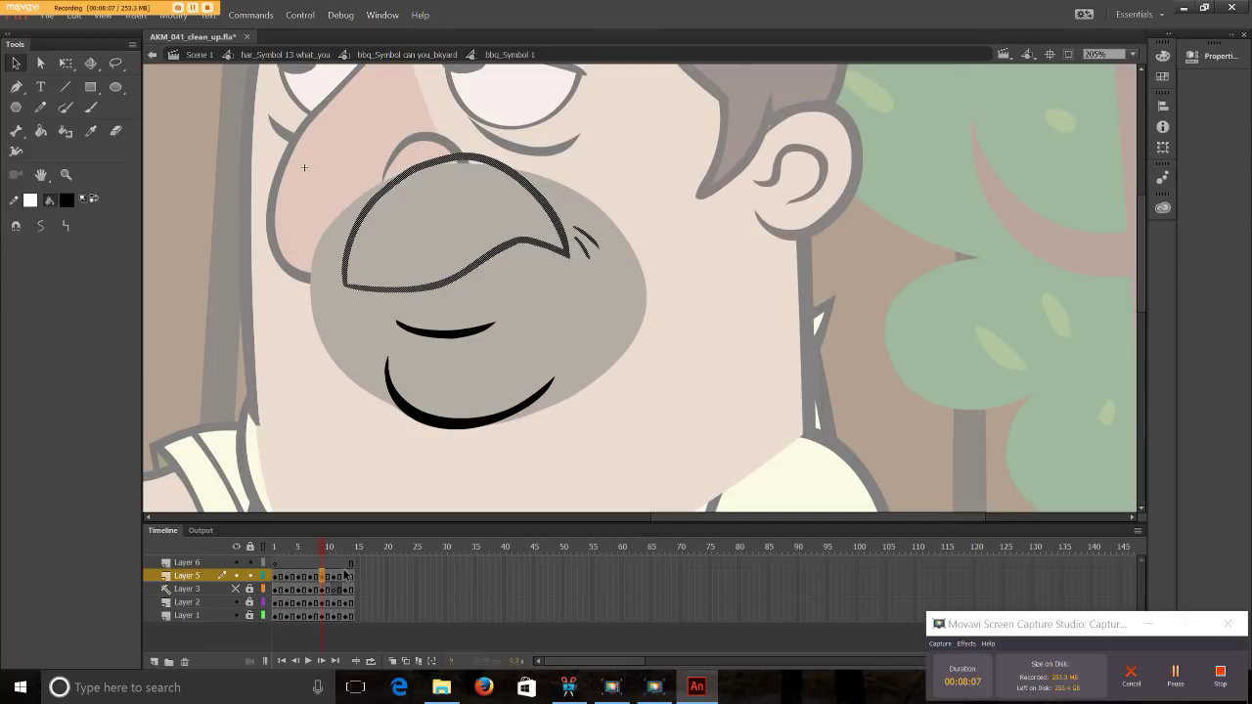
pyautogui.click(348, 577)
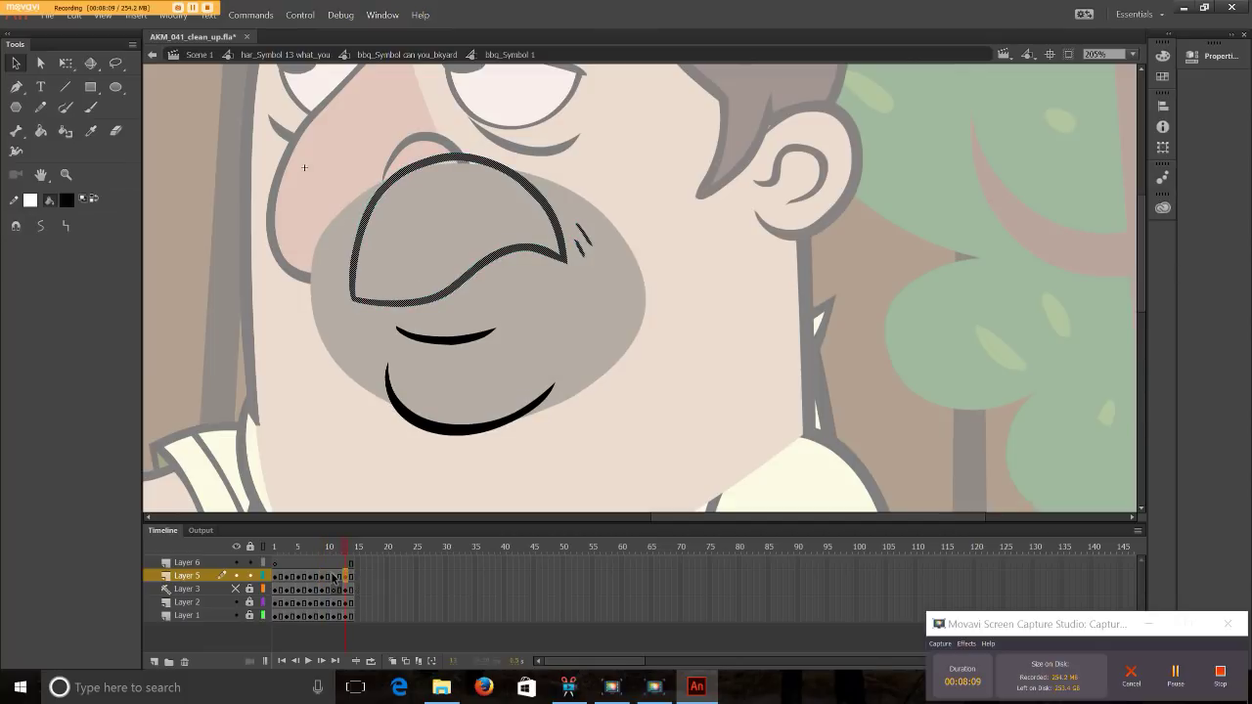
pyautogui.click(310, 578)
pyautogui.click(297, 579)
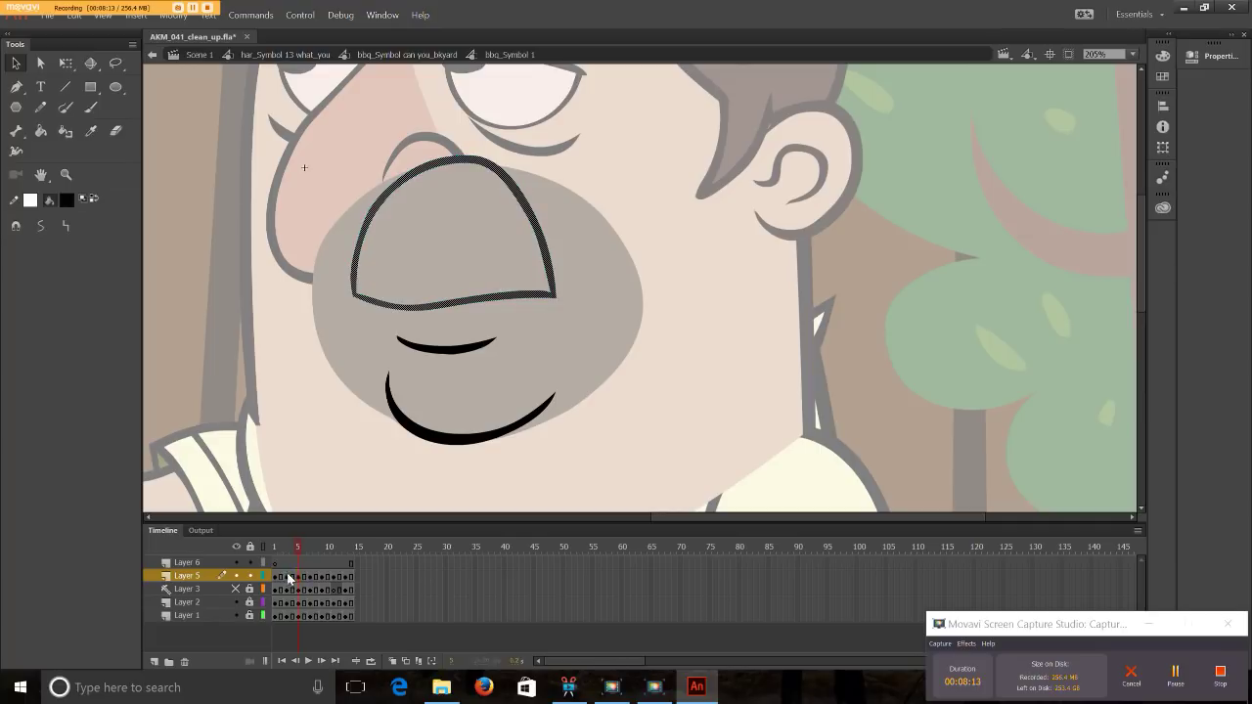
pyautogui.click(276, 577)
# - Sample the dark brown of the moustache on frame 11 and fill the moustache outlines with it on the frames through 14
pyautogui.moveTo(278, 547); pyautogui.dragTo(342, 549)
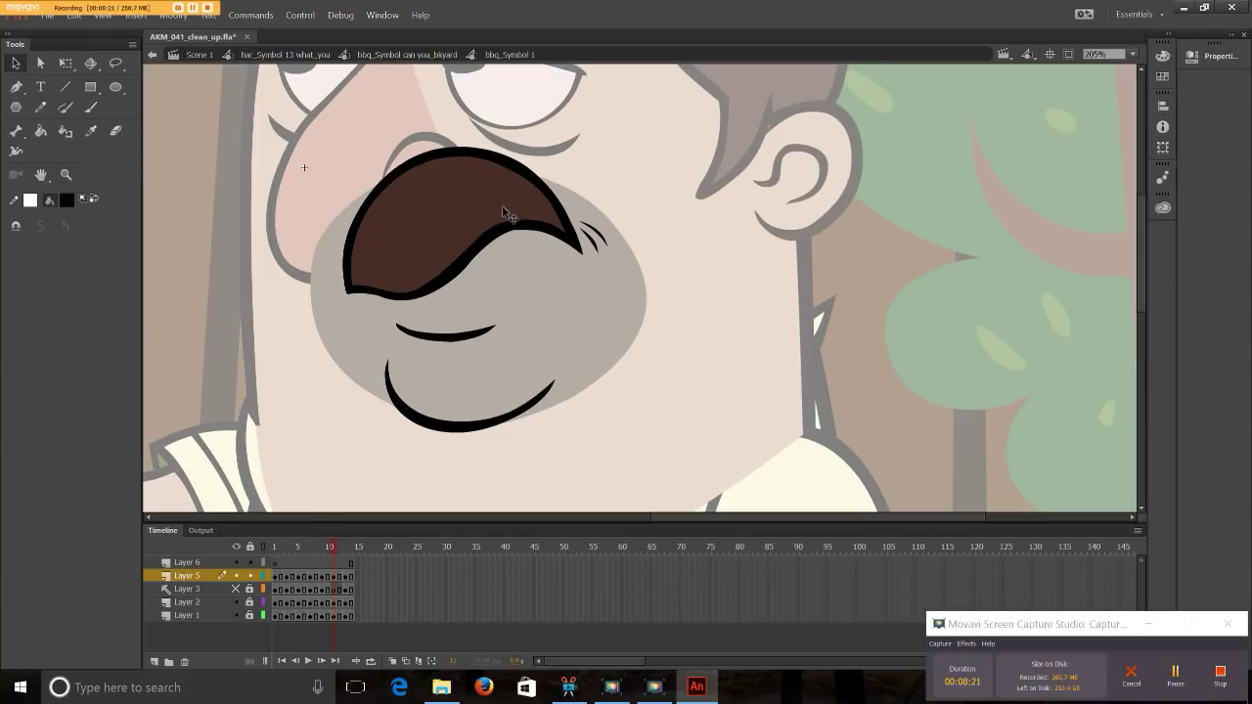
pyautogui.press('i')
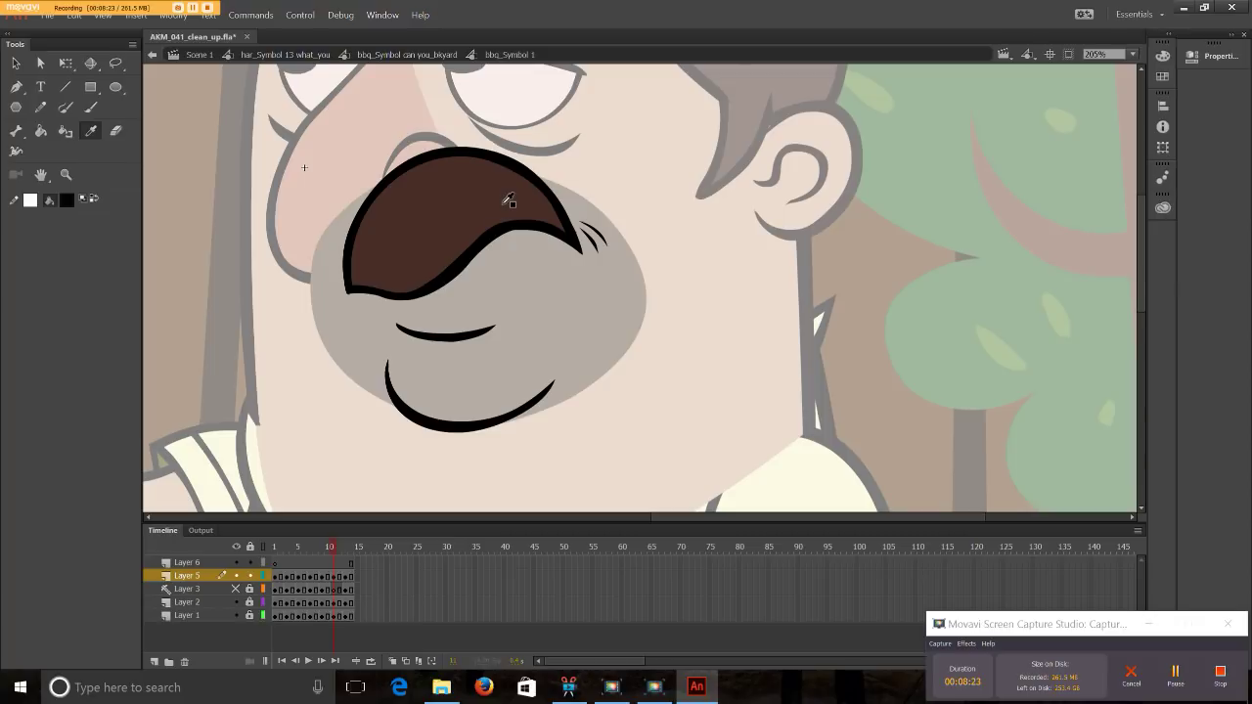
pyautogui.click(508, 201)
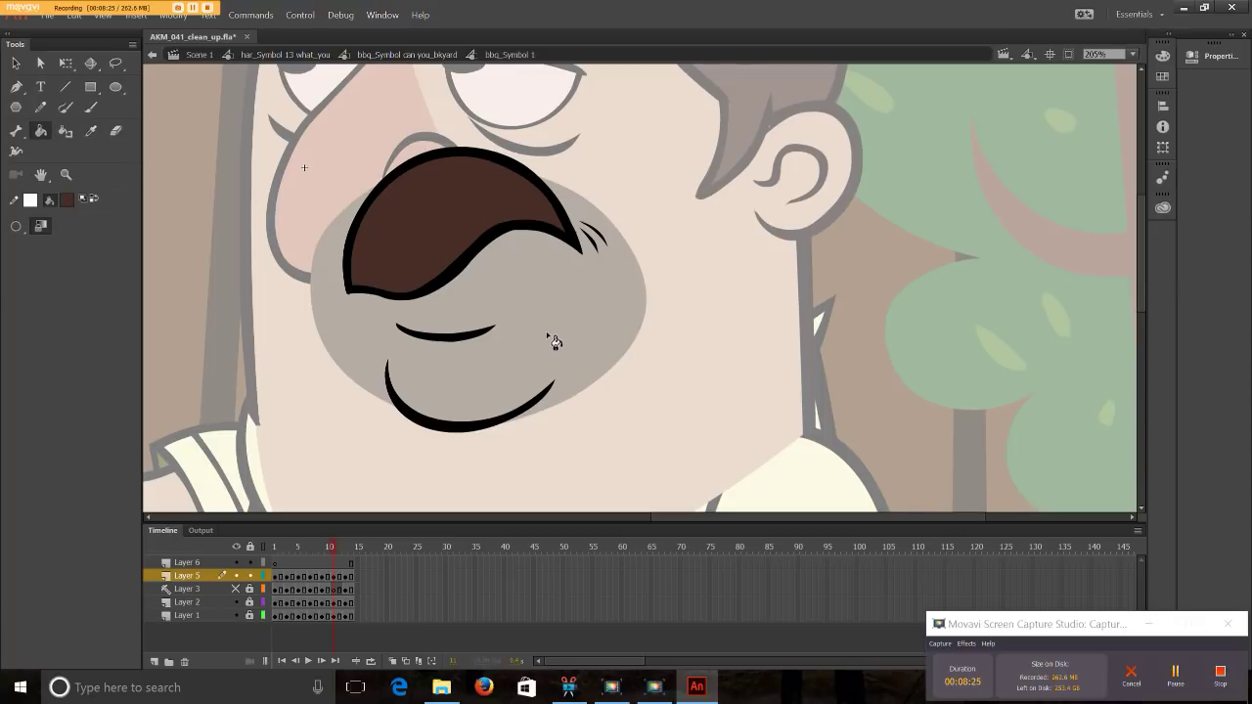
pyautogui.press('.')
pyautogui.click(519, 232)
pyautogui.hotkey('ctrl', 'z')
pyautogui.click(489, 229)
pyautogui.press('.')
pyautogui.click(492, 231)
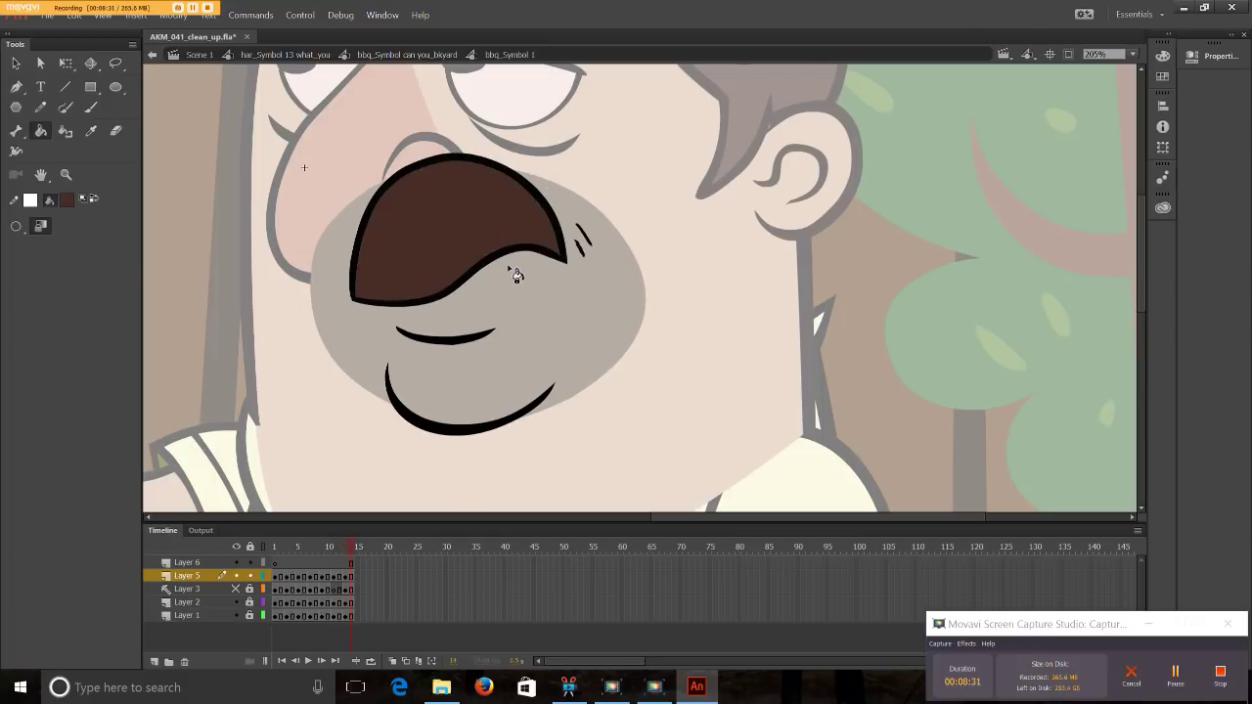
pyautogui.click(499, 217)
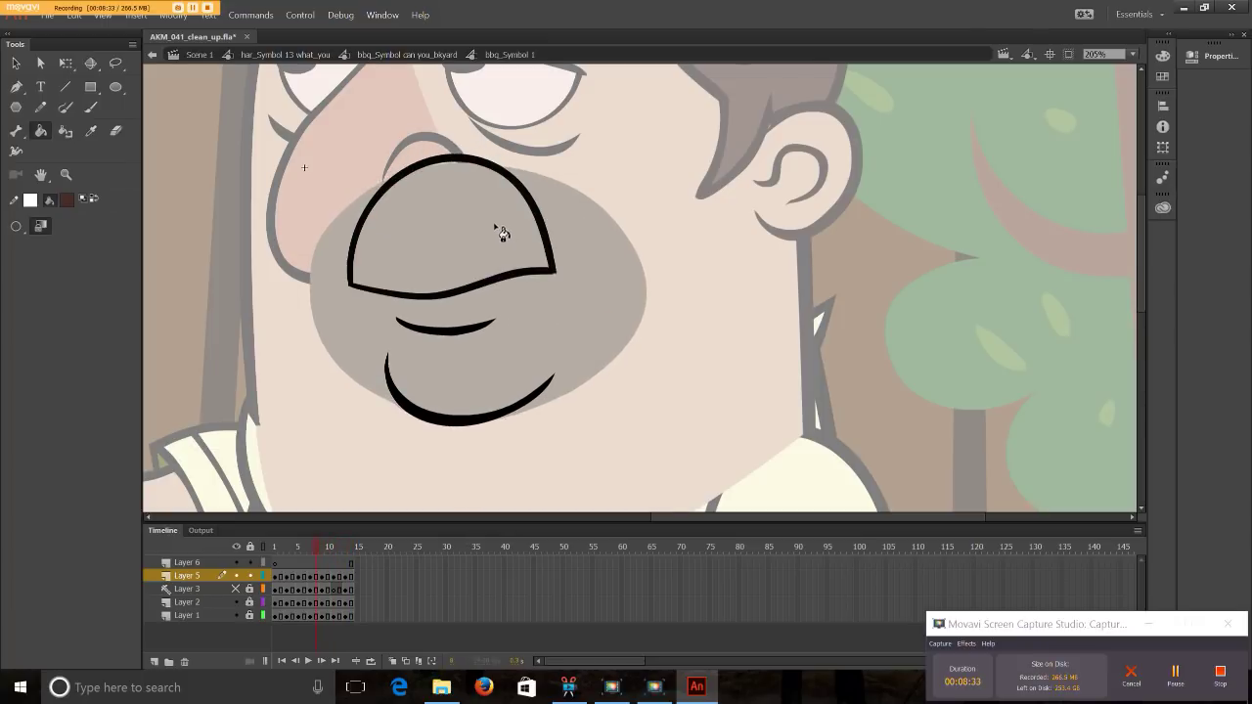
# - Work back through the earlier keyframes to frame 1, filling each empty moustache outline with the dark brown
pyautogui.press(',')
pyautogui.press(',')
pyautogui.press(',')
pyautogui.press(',')
pyautogui.press(',')
pyautogui.press(',')
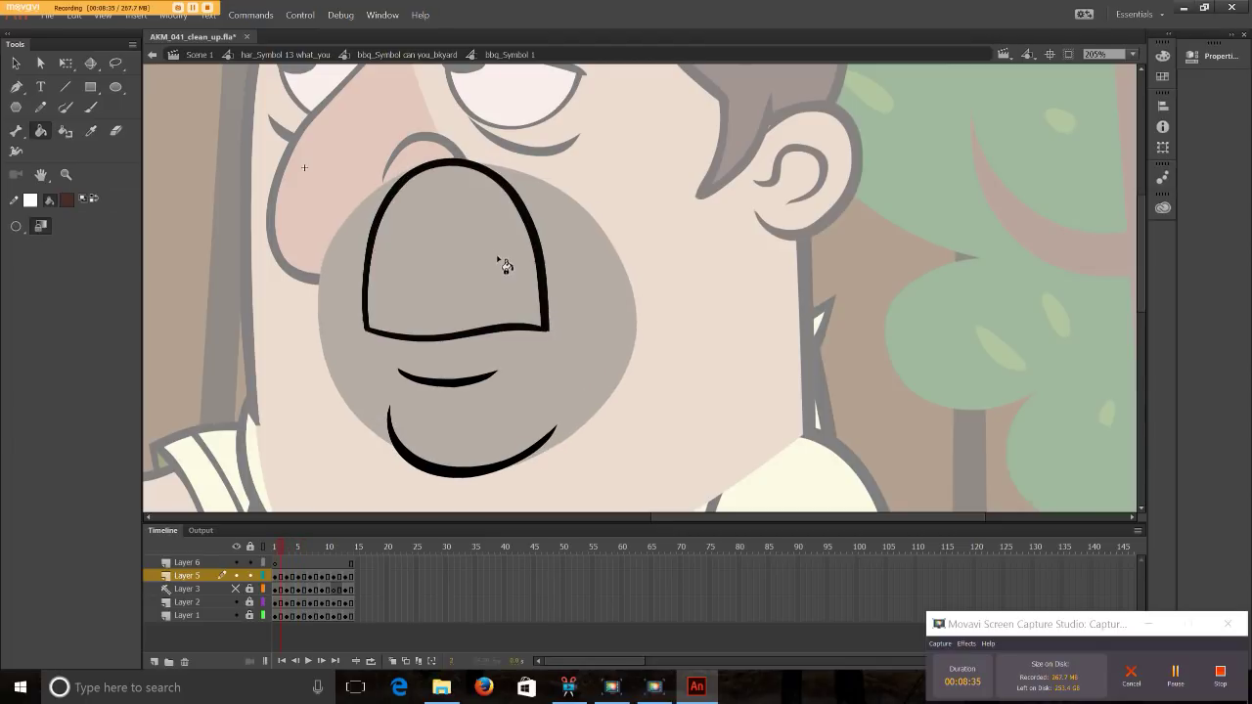
pyautogui.press(',')
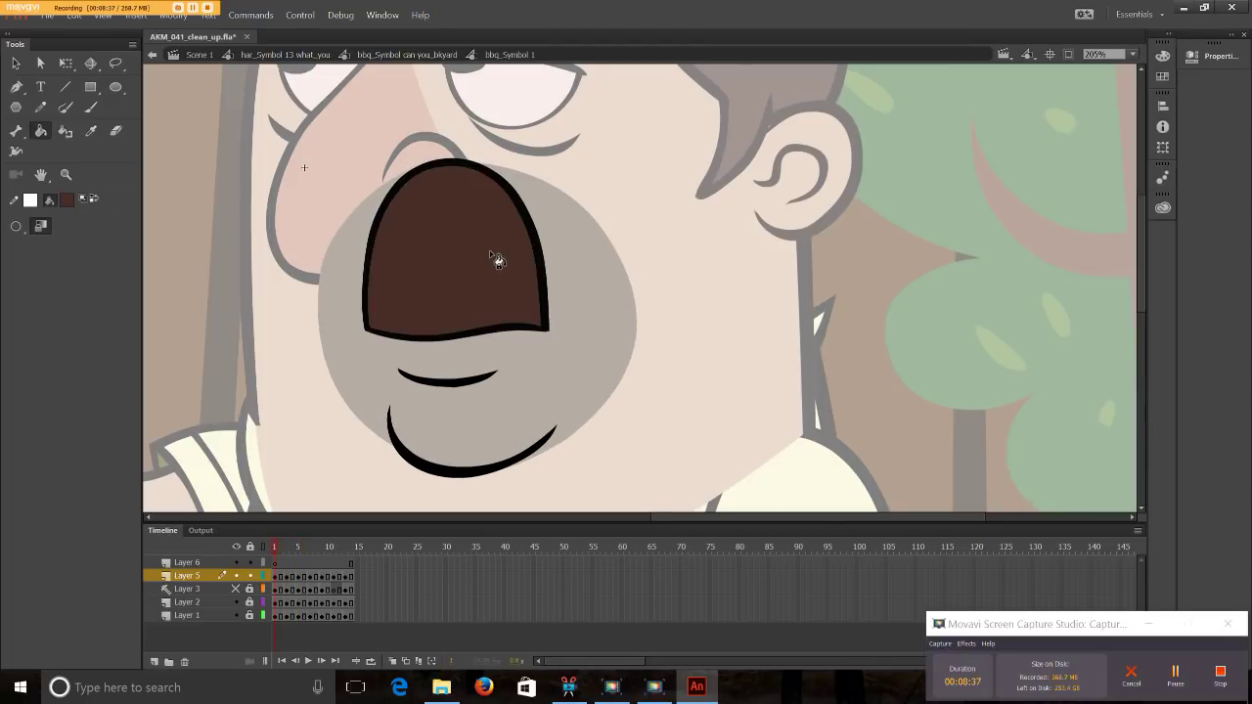
# - Run through the frames forward from frame 1 to check the moustache fill across the animation
pyautogui.press('.')
pyautogui.press('.')
pyautogui.press('.')
pyautogui.press('.')
pyautogui.press('.')
pyautogui.press('.')
pyautogui.press('.')
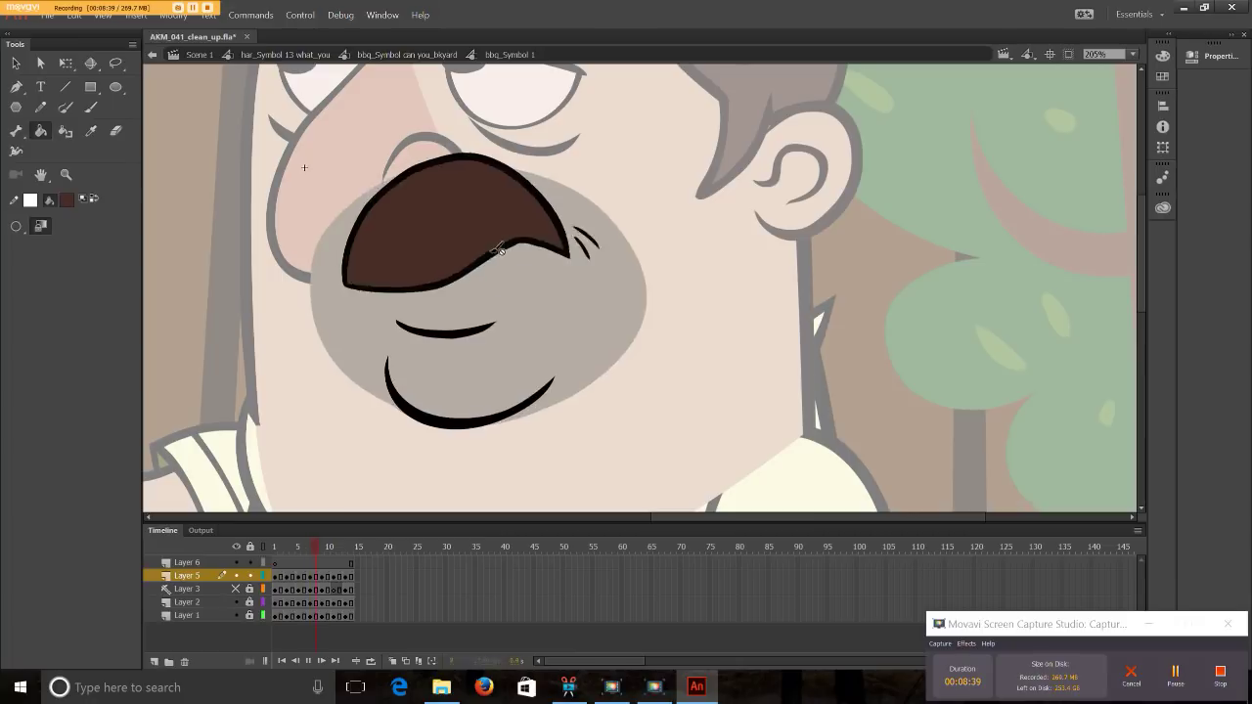
pyautogui.press('.')
pyautogui.press('.')
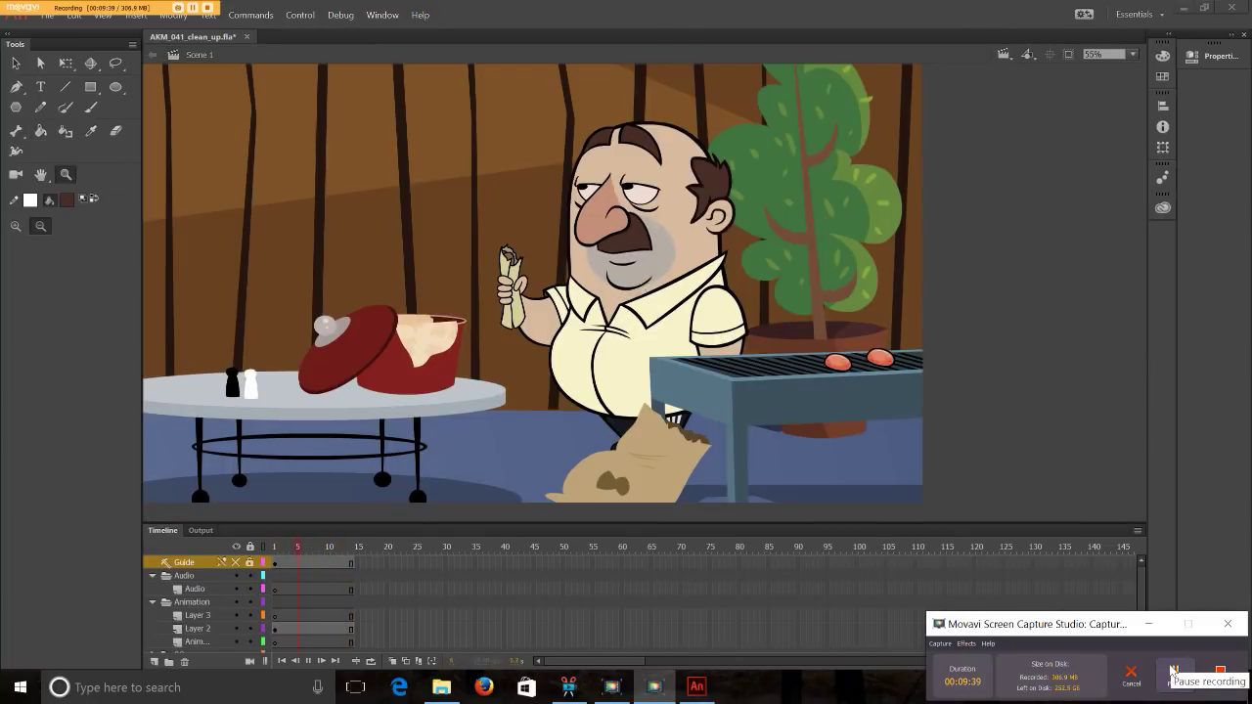